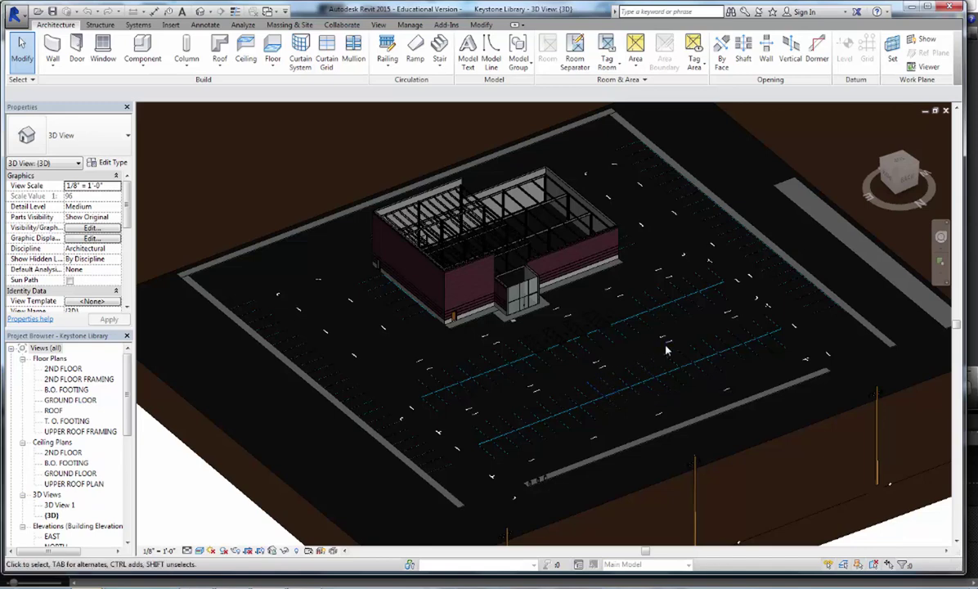
middle_click_drag(666, 346, 463, 400, "shift")
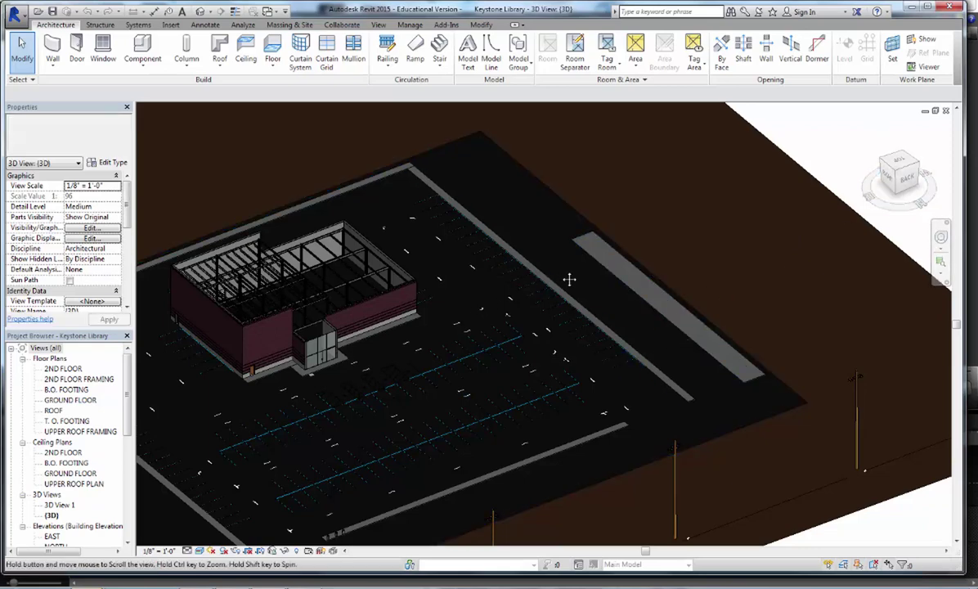
scroll(460, 282, "down", 5)
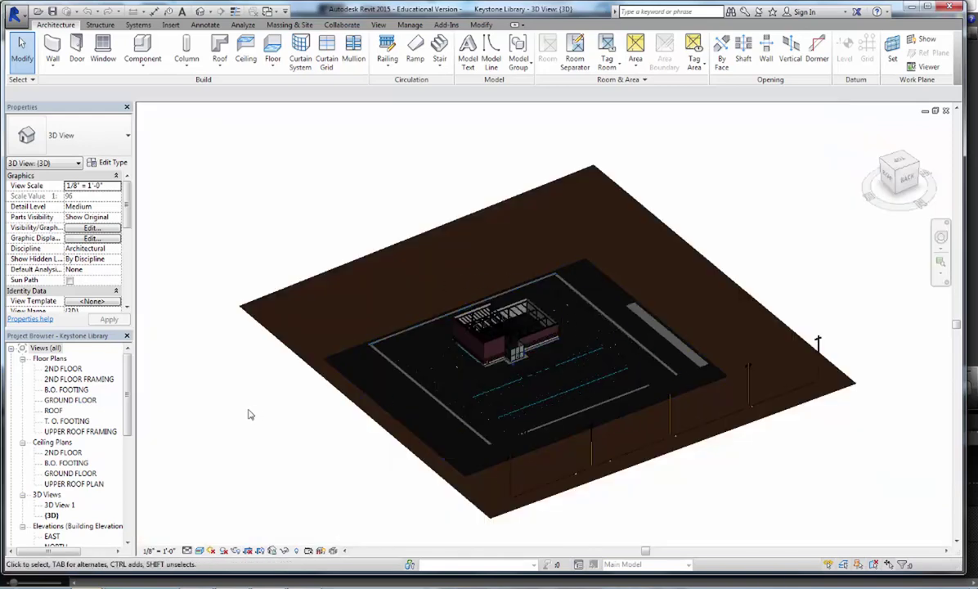
scroll(258, 393, "up", 4)
scroll(274, 348, "up", 2)
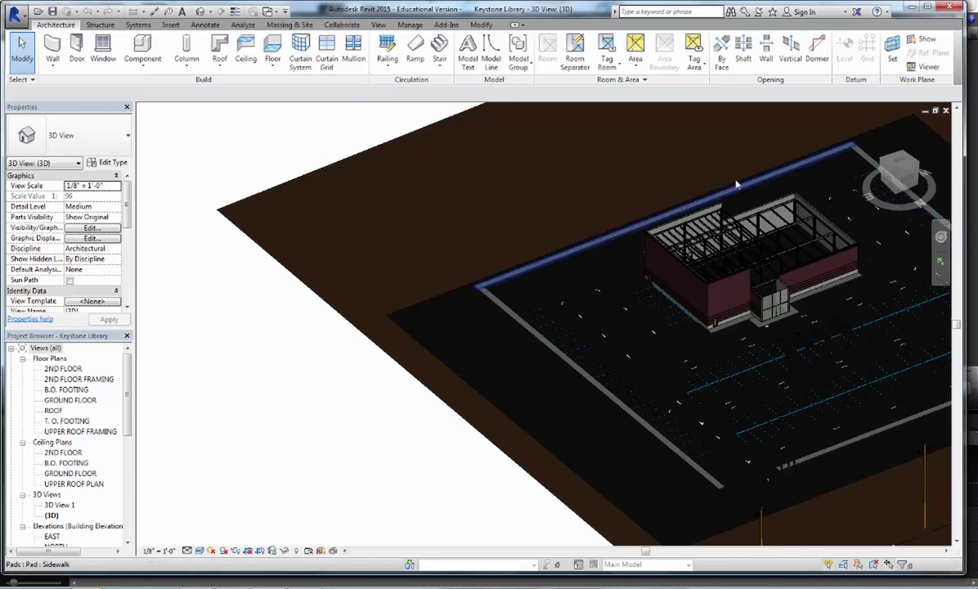
Create a four-point toposurface at 0' 0" absolute elevation beside the existing site, working from the top view.
left_click(898, 168)
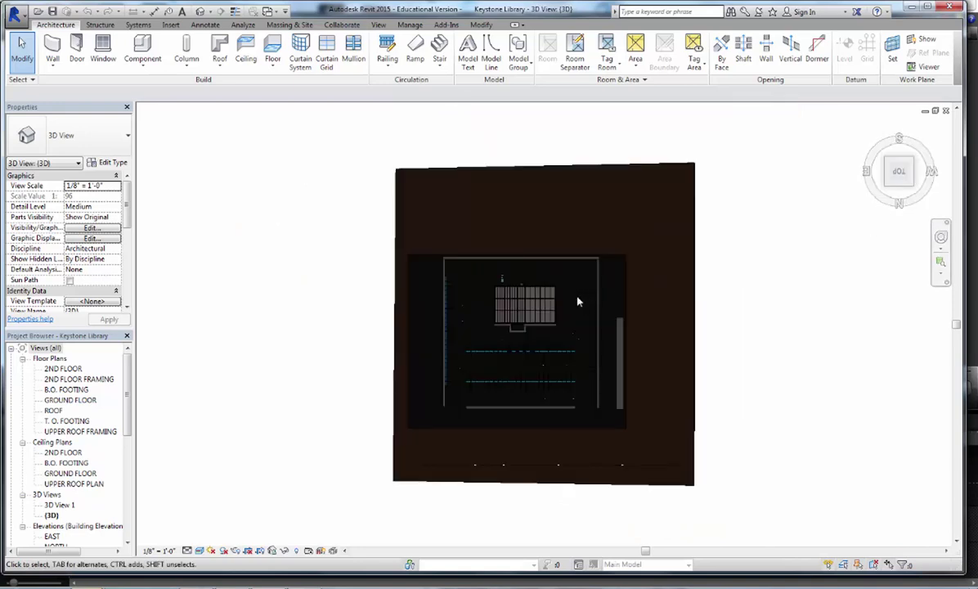
left_click(291, 25)
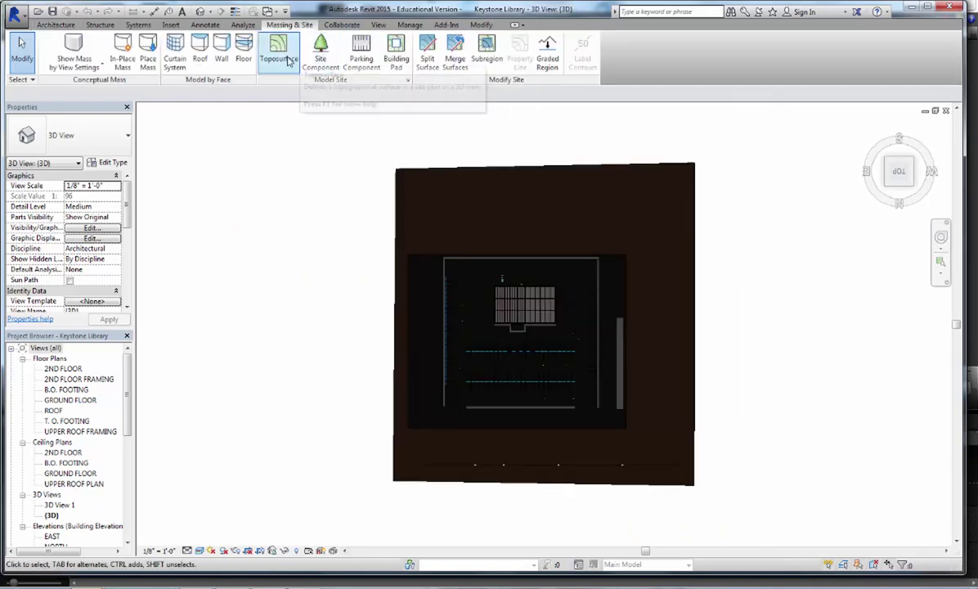
left_click(288, 59)
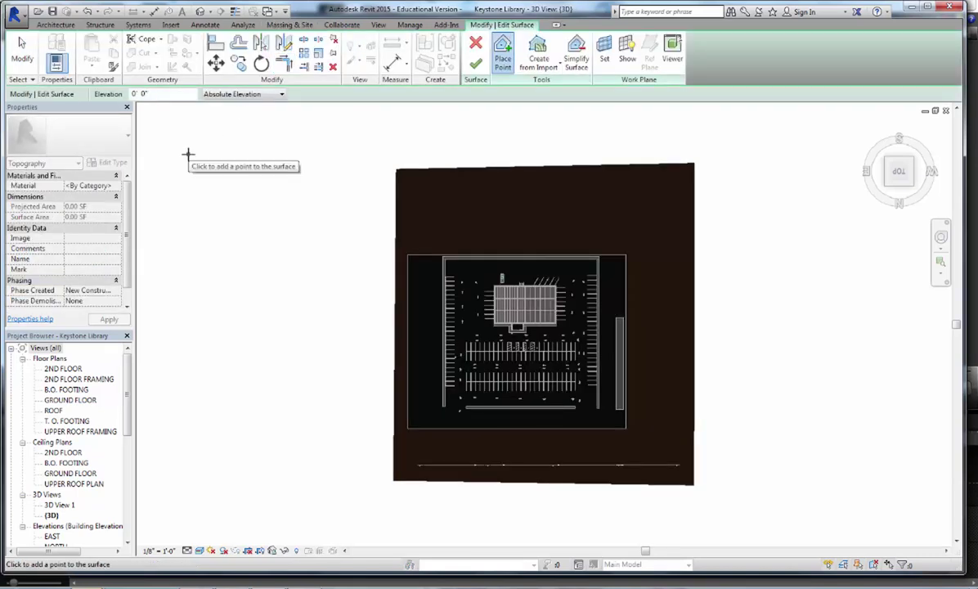
left_click(188, 154)
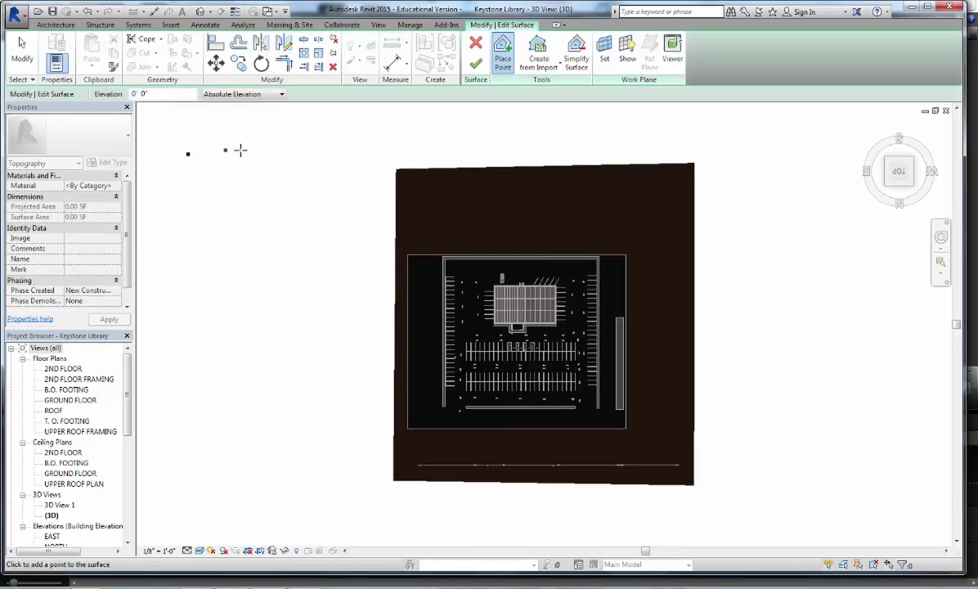
left_click(341, 314)
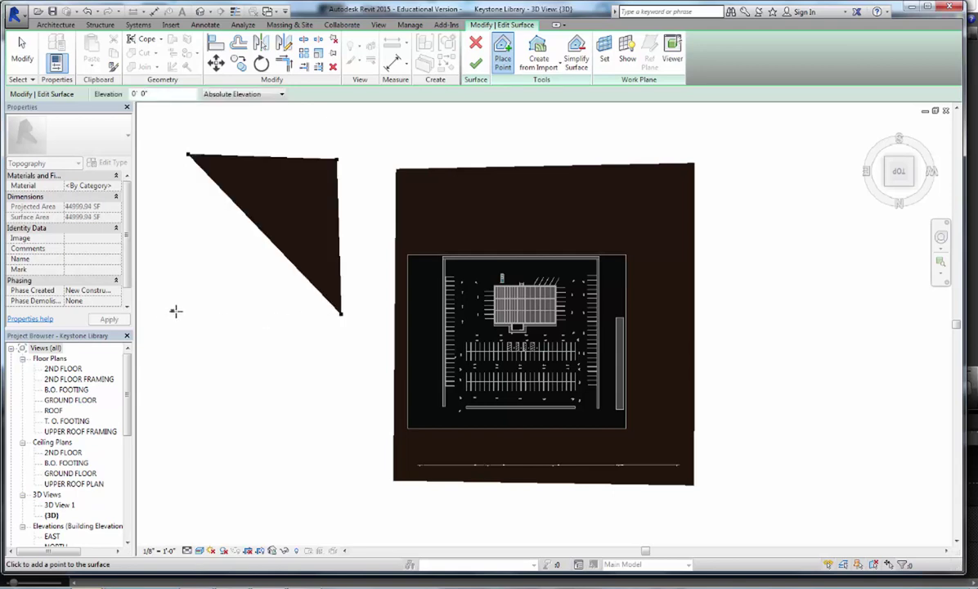
left_click(176, 312)
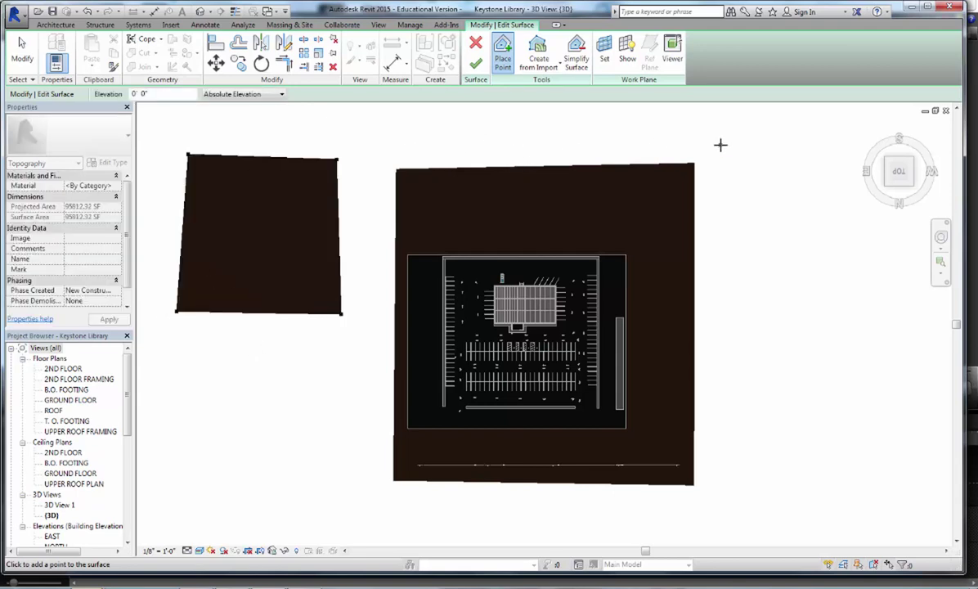
scroll(575, 476, "up", 3)
scroll(520, 267, "up", 3)
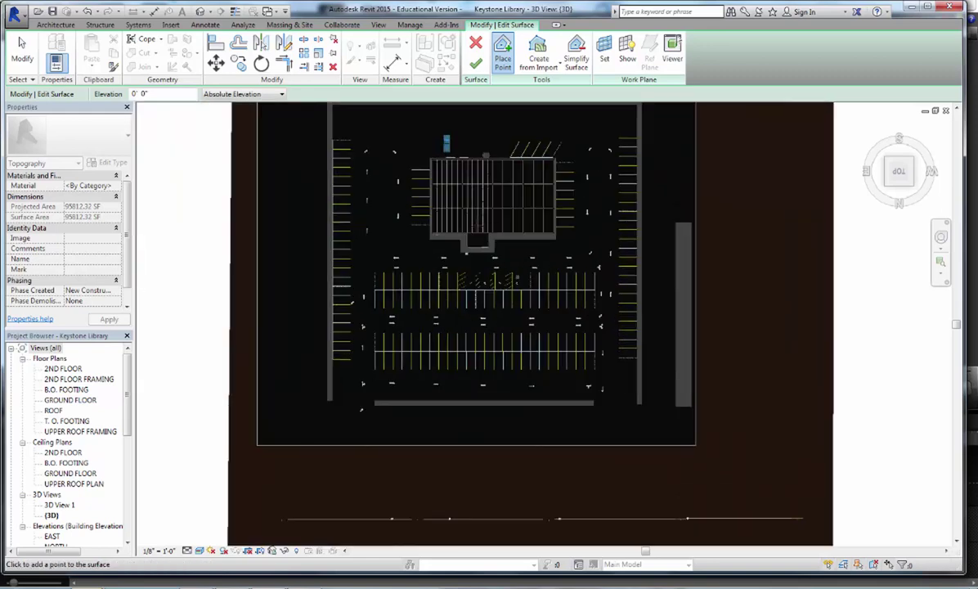
scroll(477, 236, "down", 4)
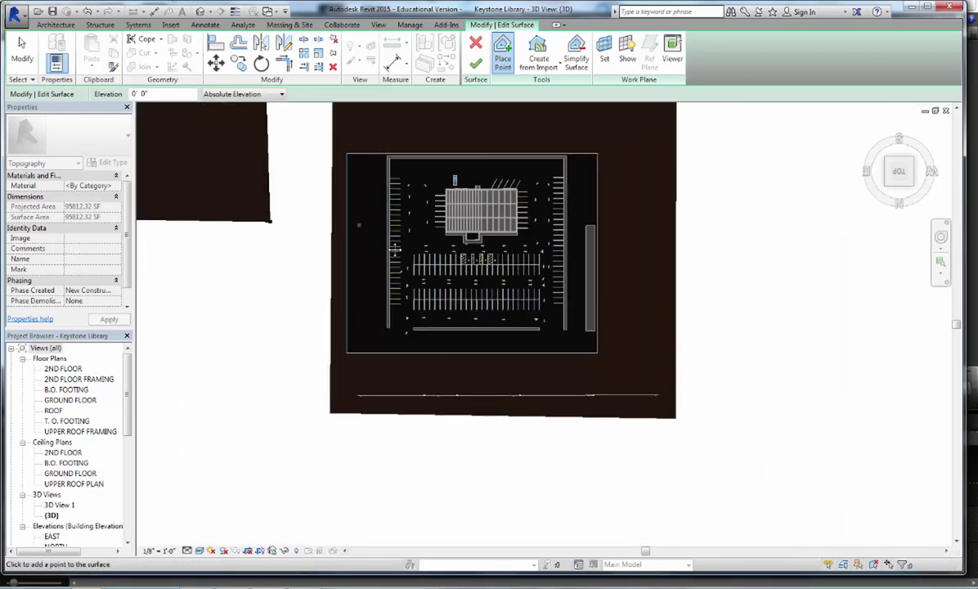
middle_click_drag(395, 249, 439, 283)
left_click(476, 63)
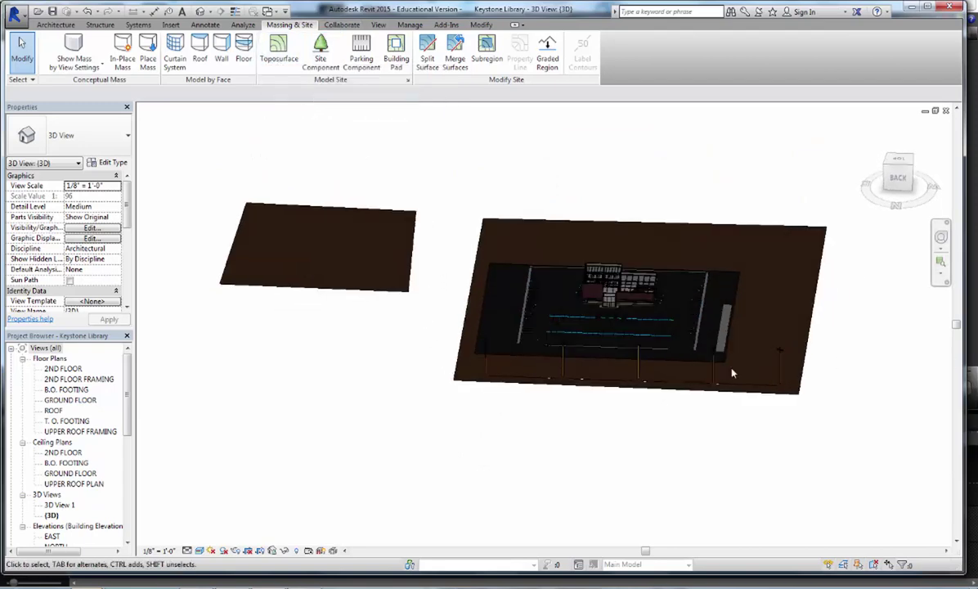
Sketch a rectangular building pad about 256' wide on the new toposurface, at level GROUND FLOOR with a 0' 0" height offset.
scroll(686, 340, "up", 5)
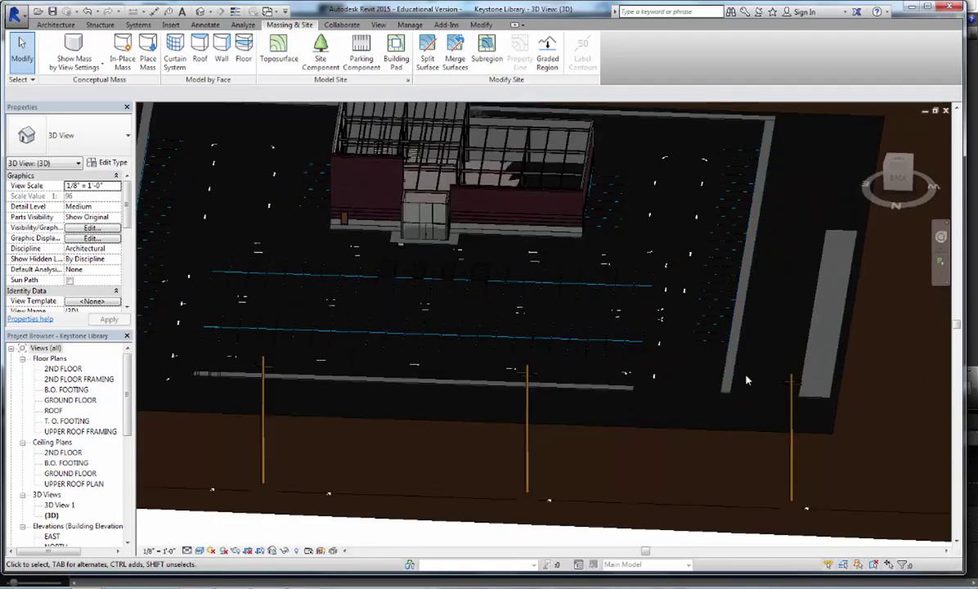
scroll(743, 381, "down", 5)
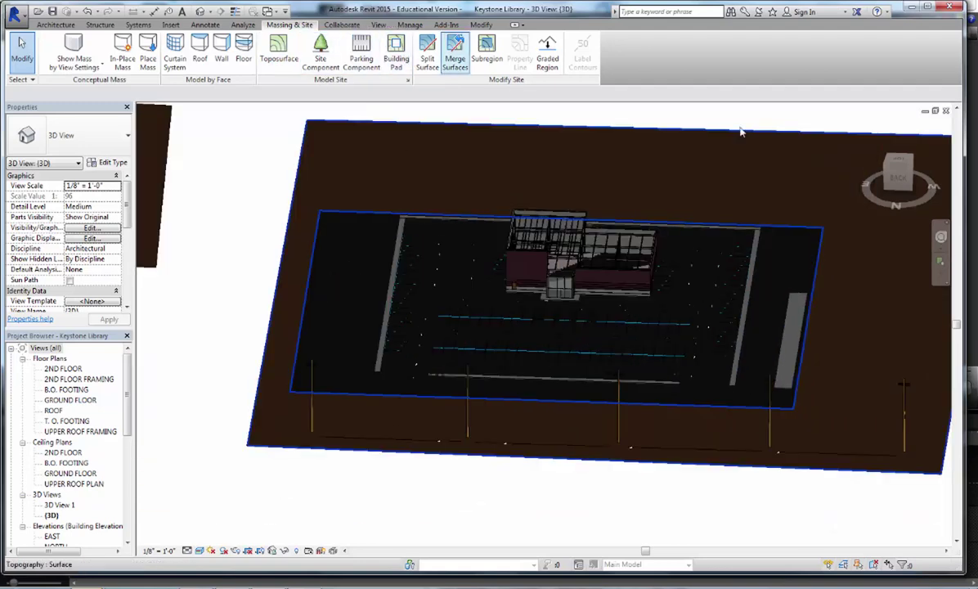
left_click(902, 162)
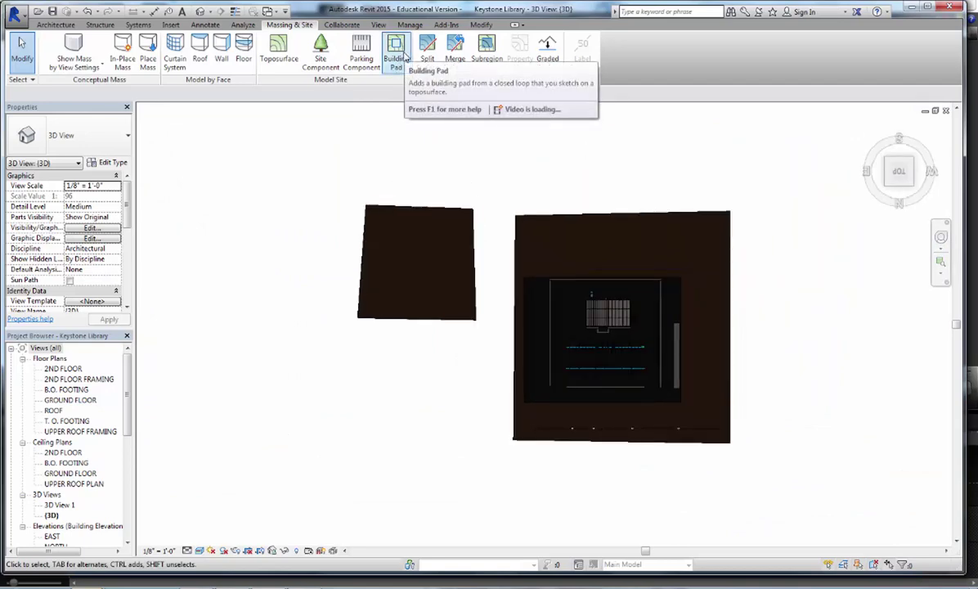
left_click(399, 54)
scroll(433, 244, "up", 4)
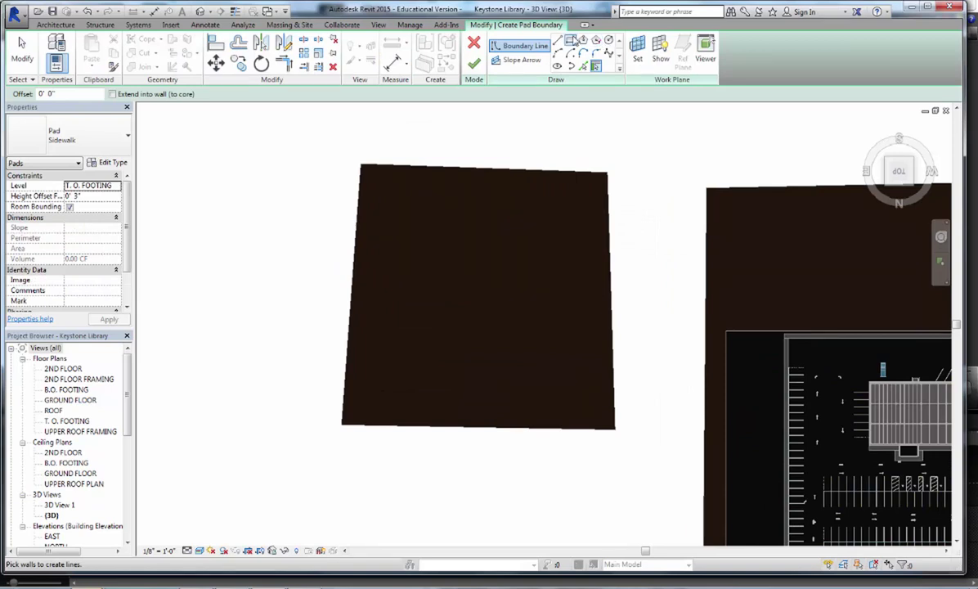
left_click(570, 41)
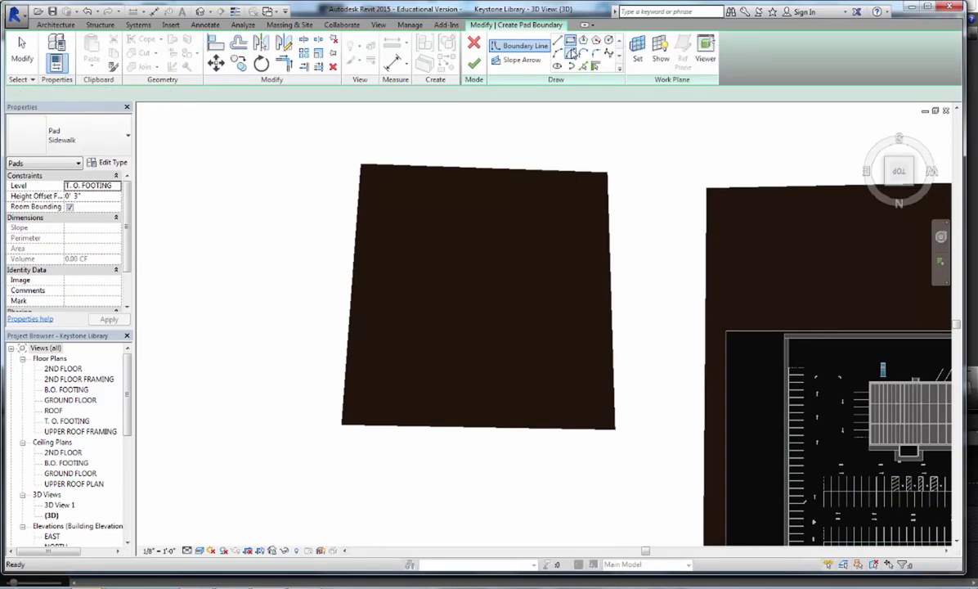
left_click(379, 192)
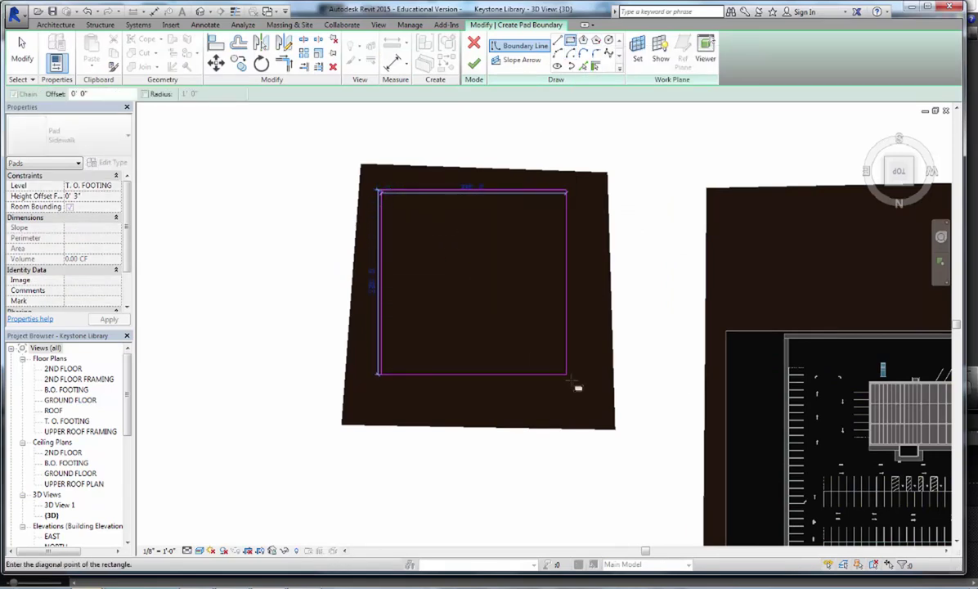
left_click(596, 411)
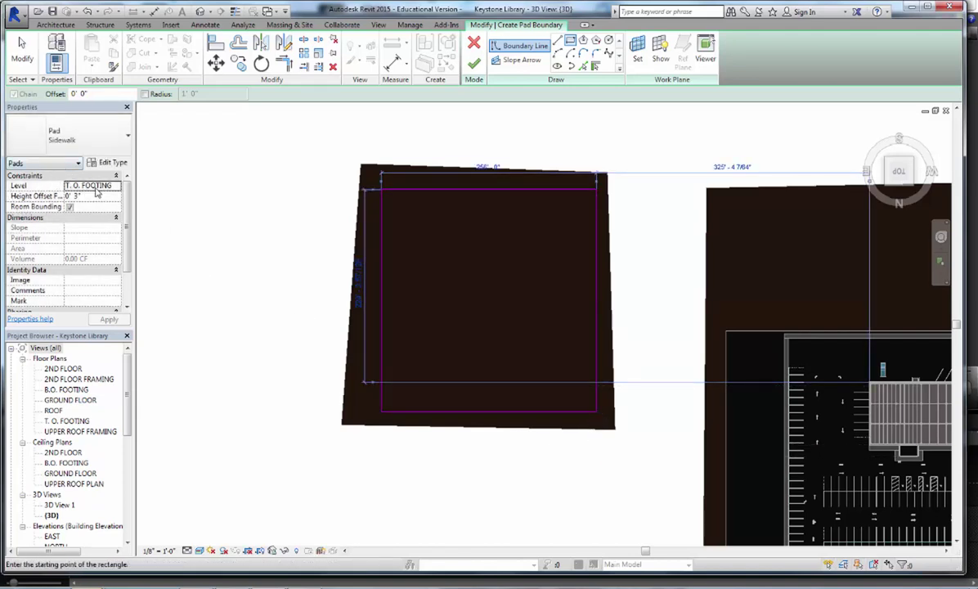
left_click(117, 187)
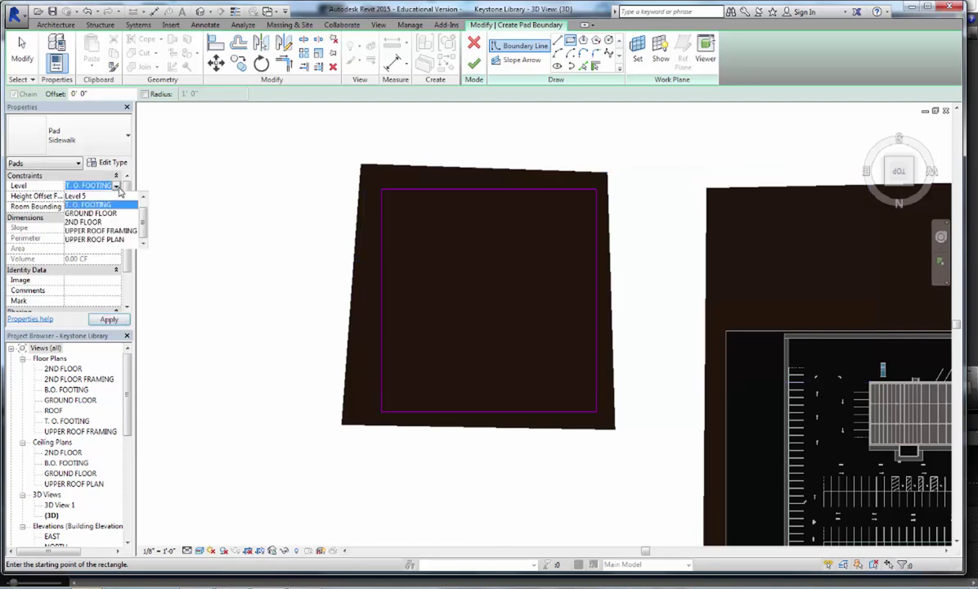
left_click(91, 214)
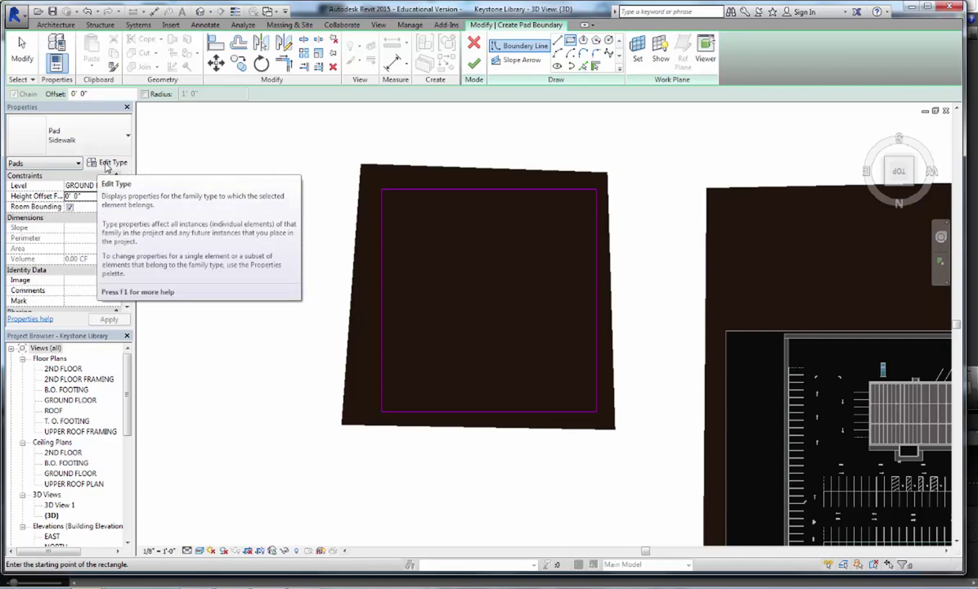
Examine the Parking Lot pad type's structure and search the project materials for asphalt, then discard the type dialogs.
left_click(109, 165)
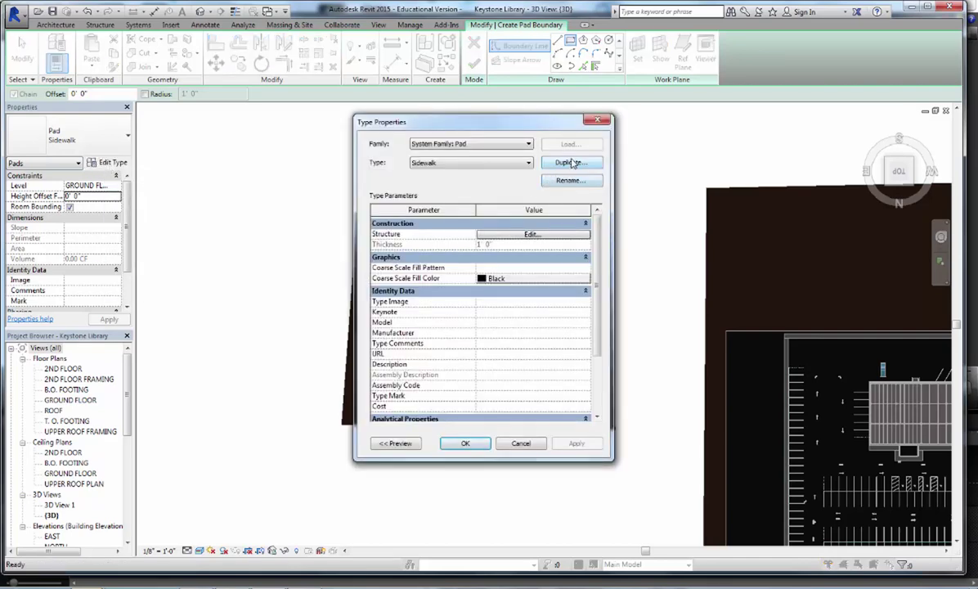
left_click(573, 163)
key("Escape")
left_click(442, 164)
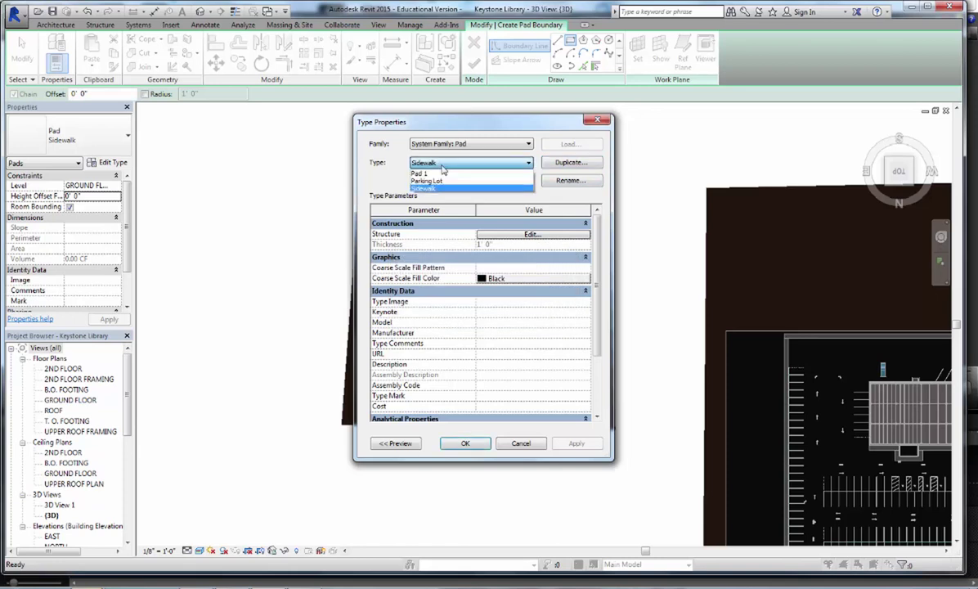
left_click(441, 180)
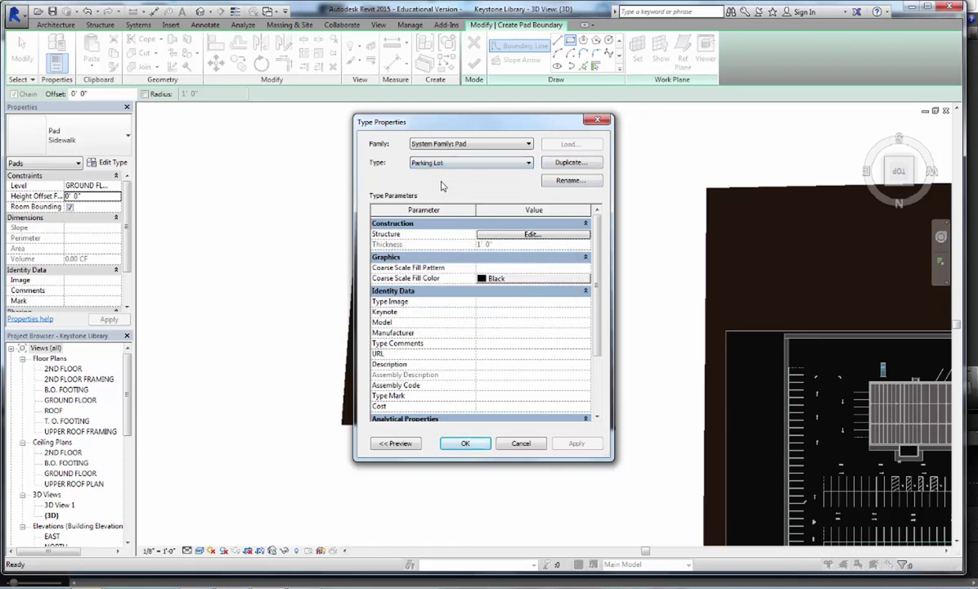
left_click(516, 236)
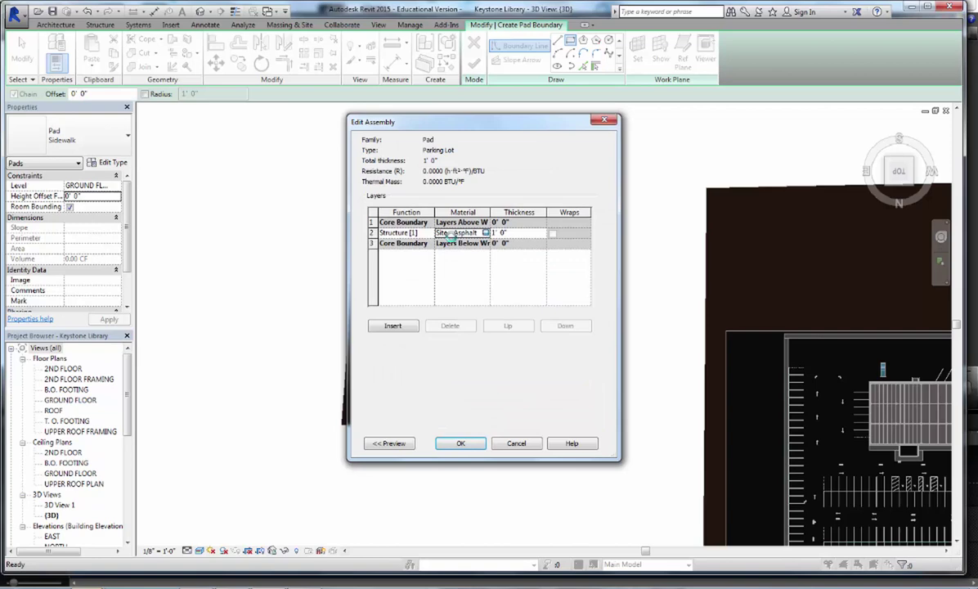
left_click(486, 233)
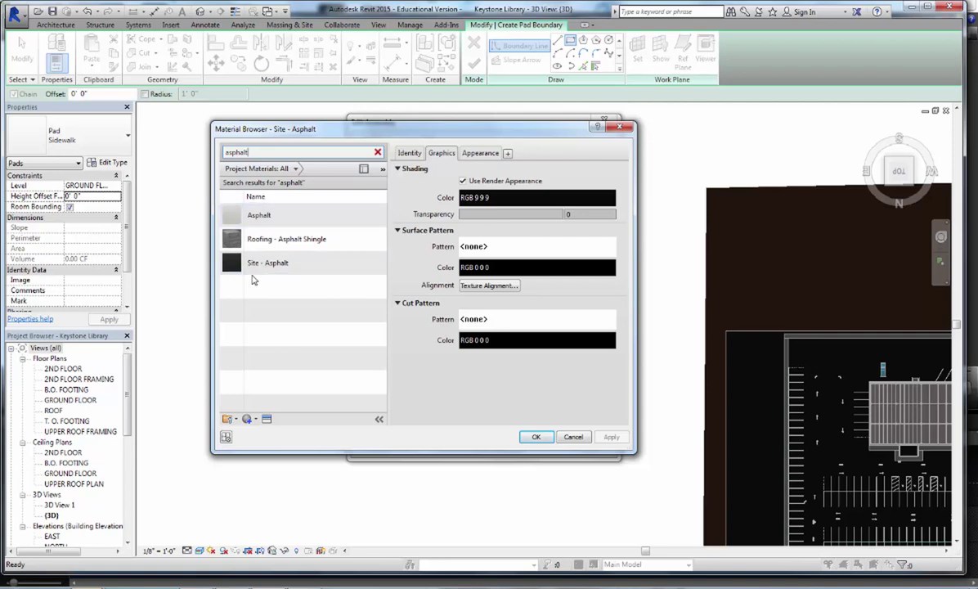
left_click(574, 437)
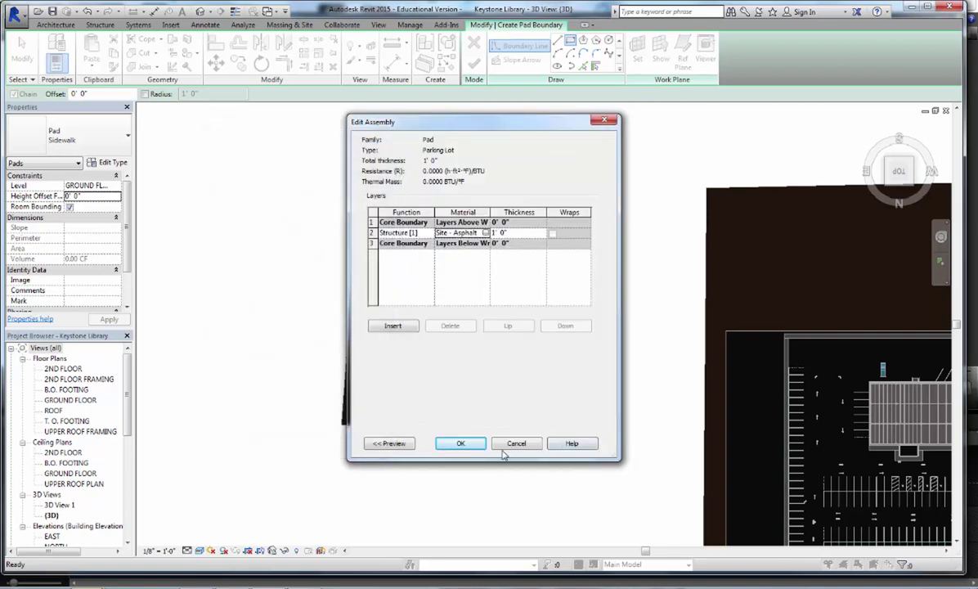
left_click(515, 444)
left_click(510, 447)
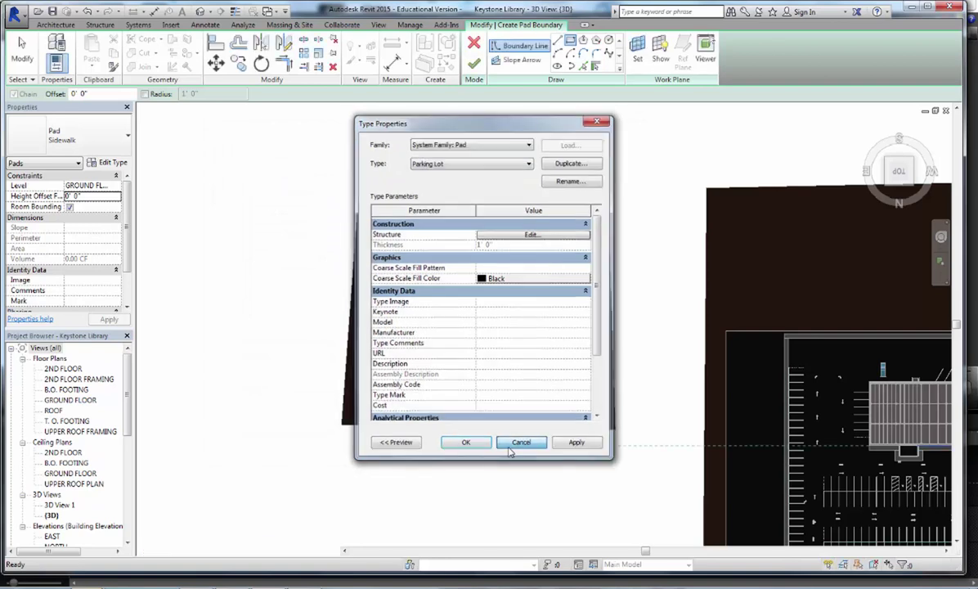
Assign the Parking Lot type to the pad and finish its boundary.
left_click(79, 143)
left_click(64, 189)
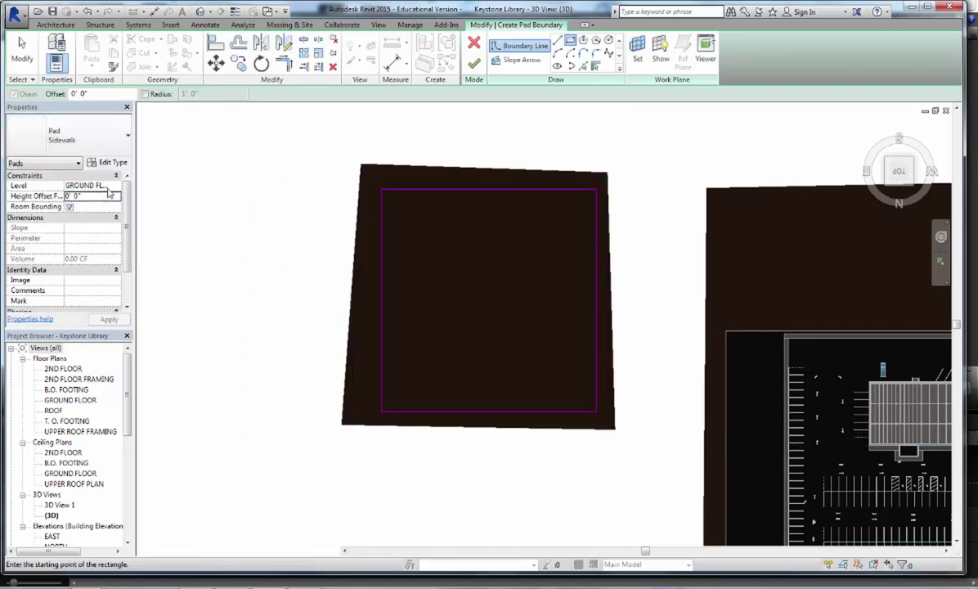
left_click(474, 62)
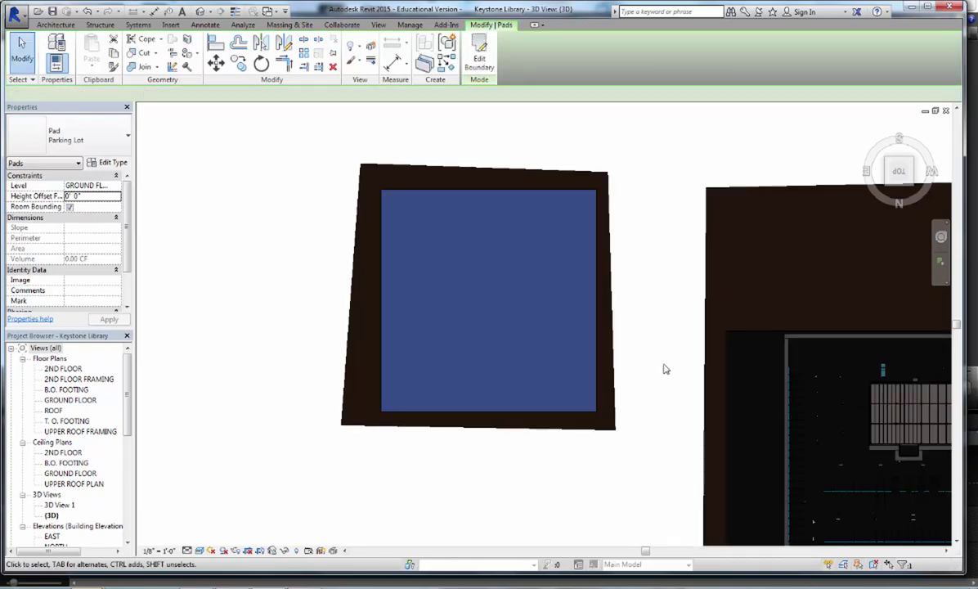
left_click(672, 413)
Try placing a Parking Space 9' x 18' - 90 deg component among the existing parking rows.
scroll(676, 440, "down", 3)
middle_click_drag(674, 442, 357, 227)
middle_click_drag(756, 353, 393, 385, "shift")
scroll(418, 345, "up", 5)
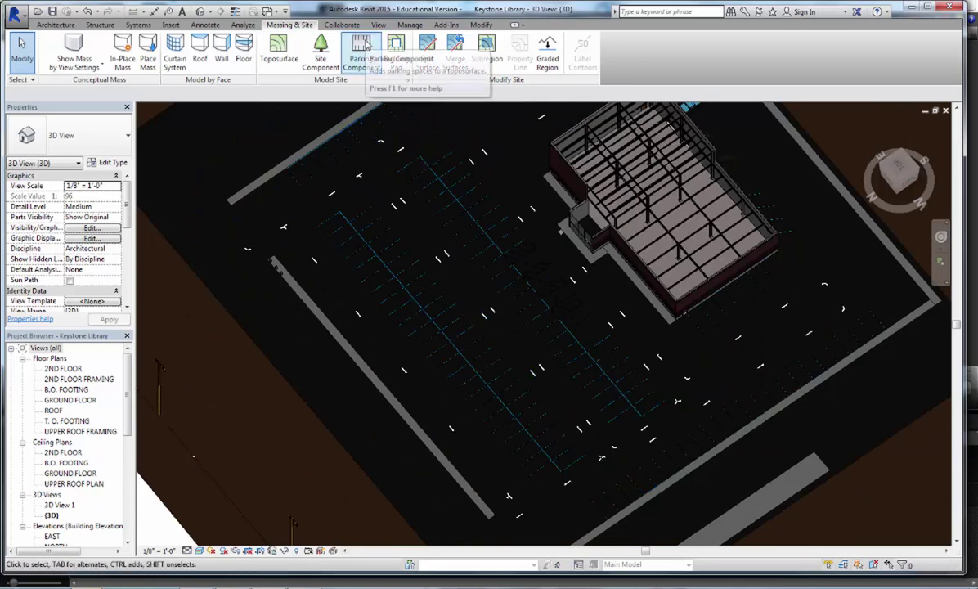
left_click(363, 51)
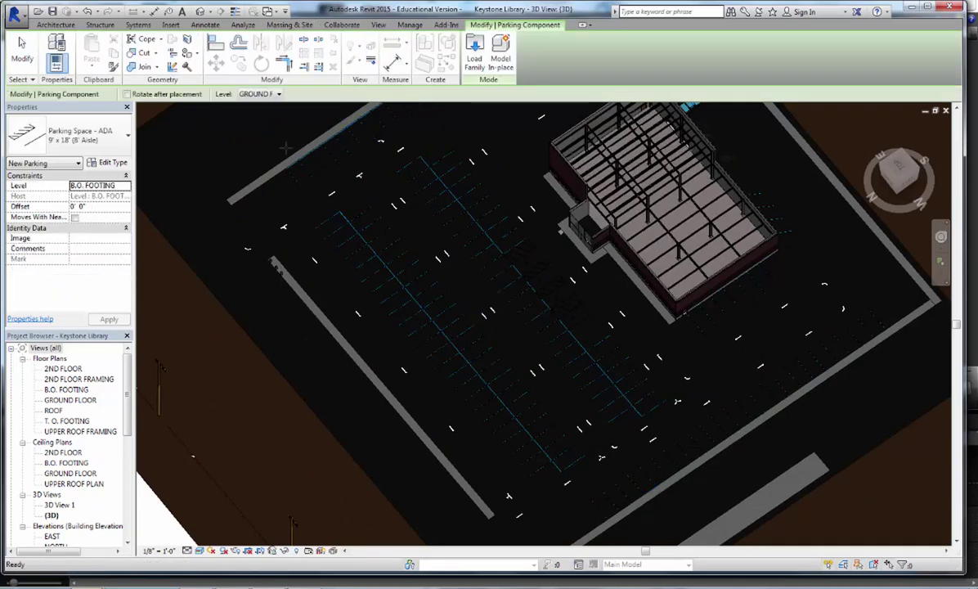
left_click(93, 150)
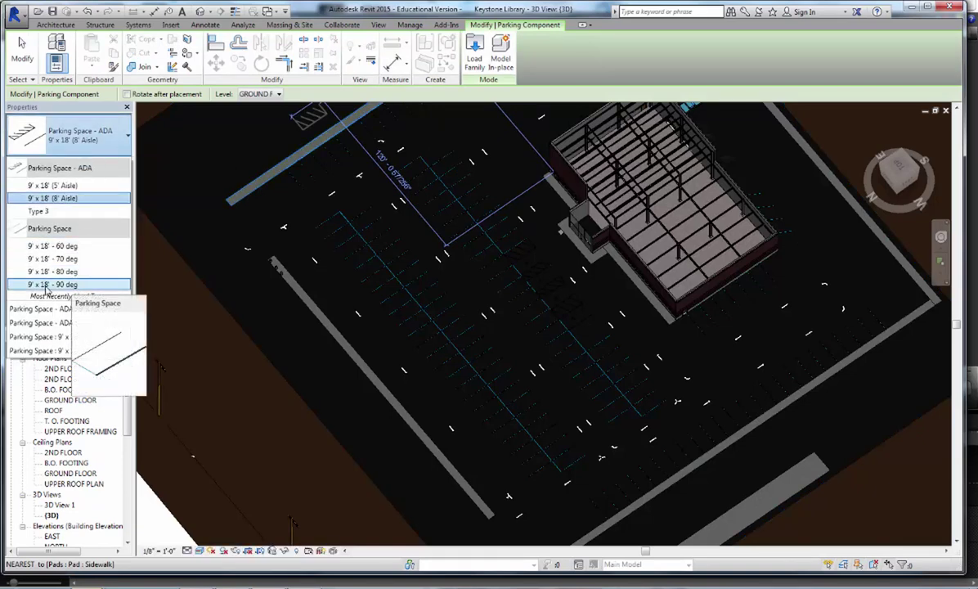
left_click(59, 285)
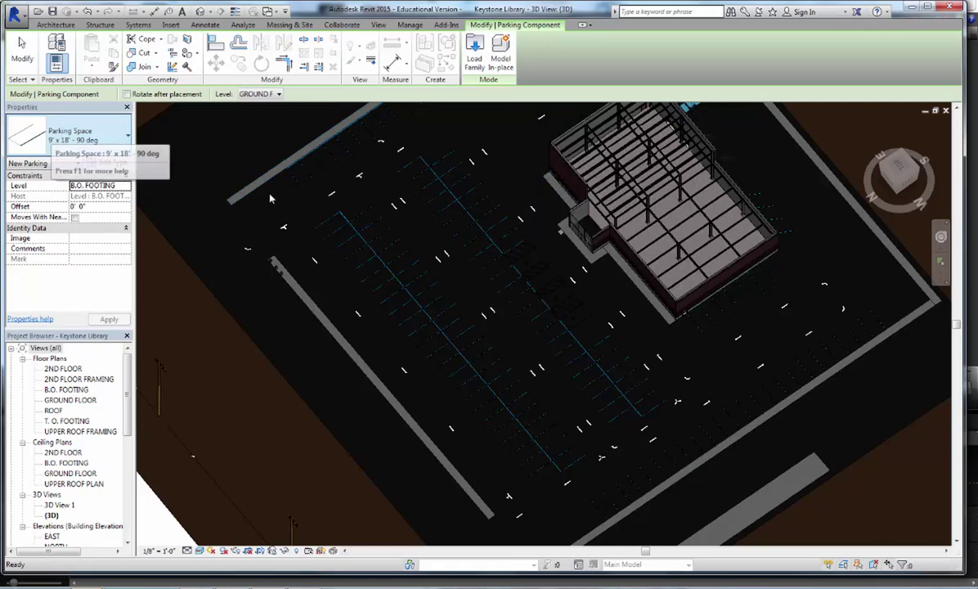
scroll(434, 233, "up", 6)
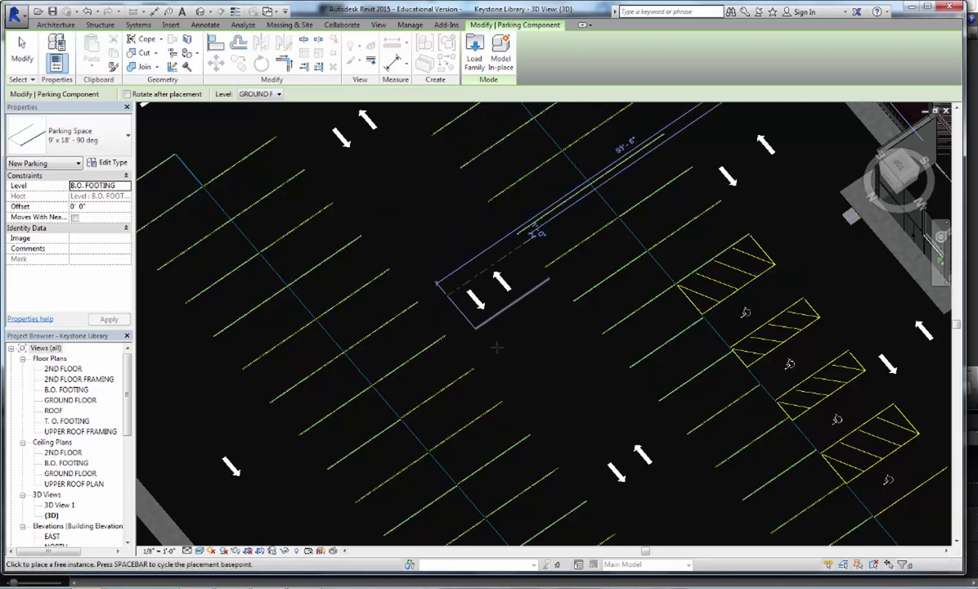
scroll(501, 350, "down", 10)
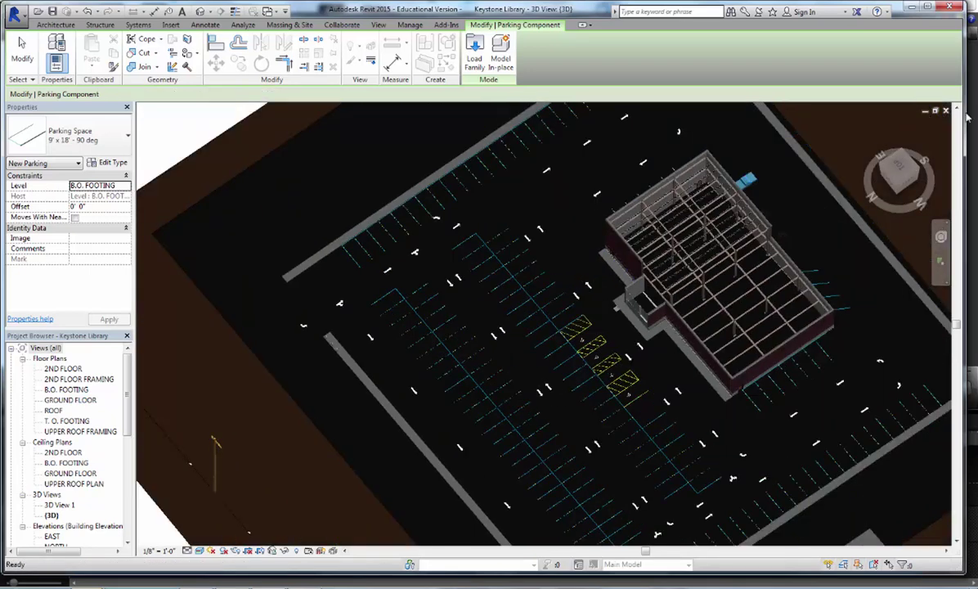
key("Escape")
key("Escape")
Try to copy and paste the end parking space of the row facing the building, working from the top view.
left_click(900, 167)
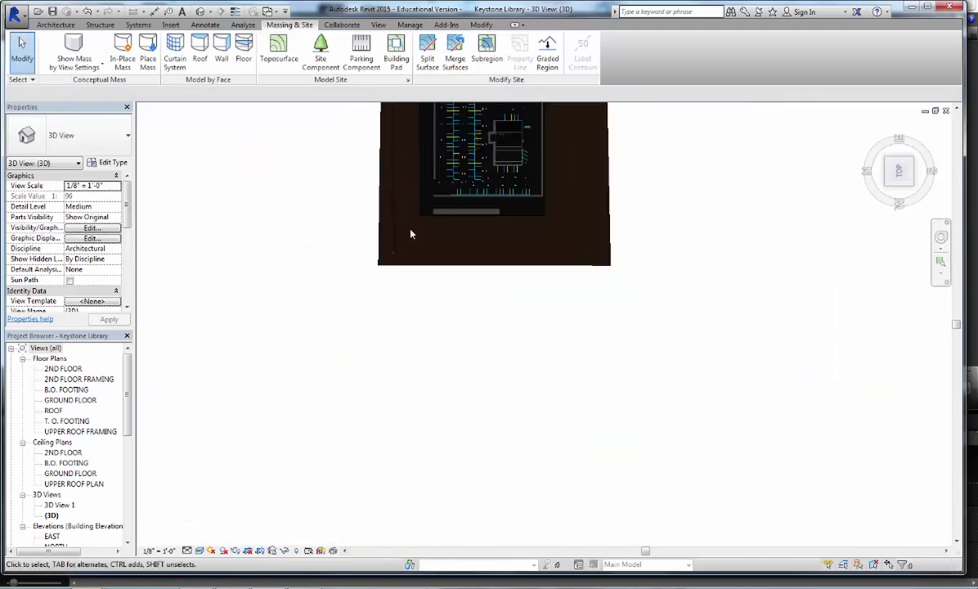
scroll(578, 266, "up", 8)
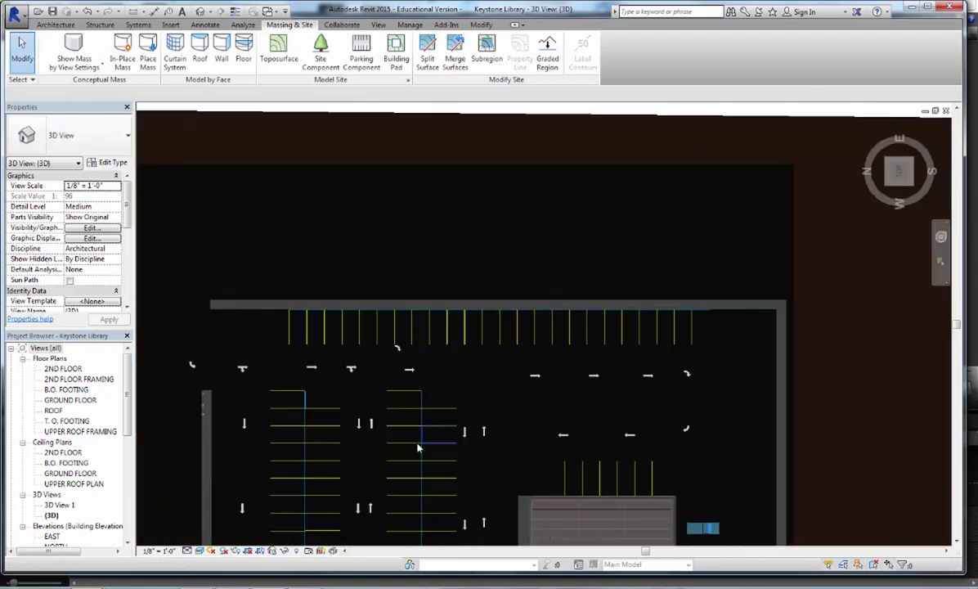
left_click(414, 383)
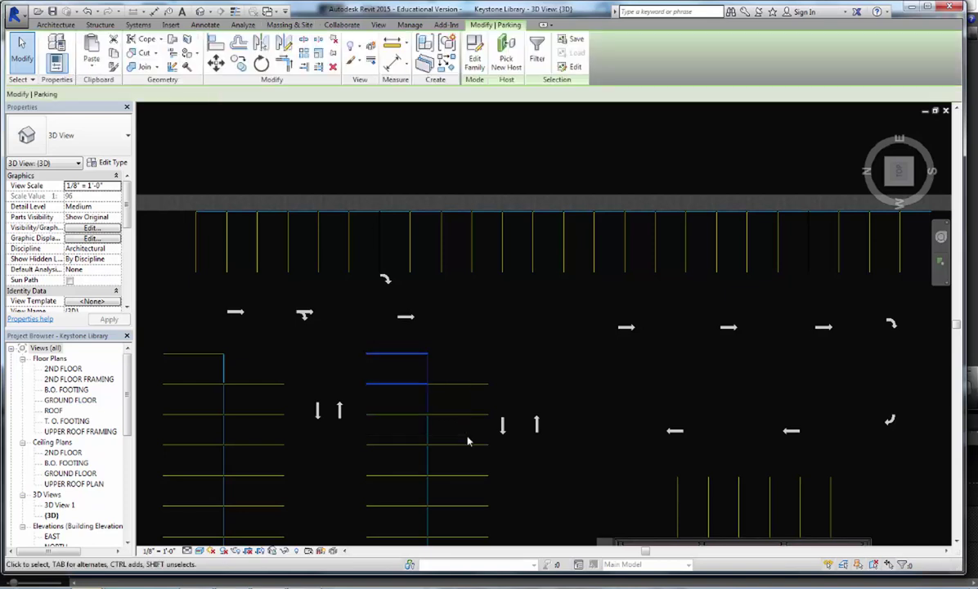
key("ctrl+c")
key("ctrl+v")
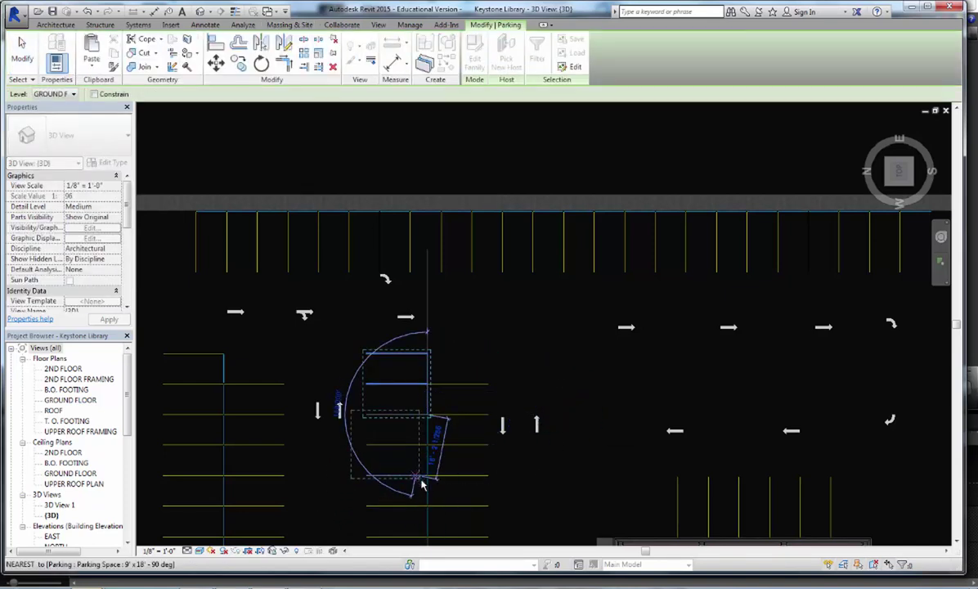
key("Escape")
key("Escape")
Examine the existing parking lot's stall rows, accessible spaces, drive aisles and traffic arrows around the building.
scroll(529, 442, "down", 4)
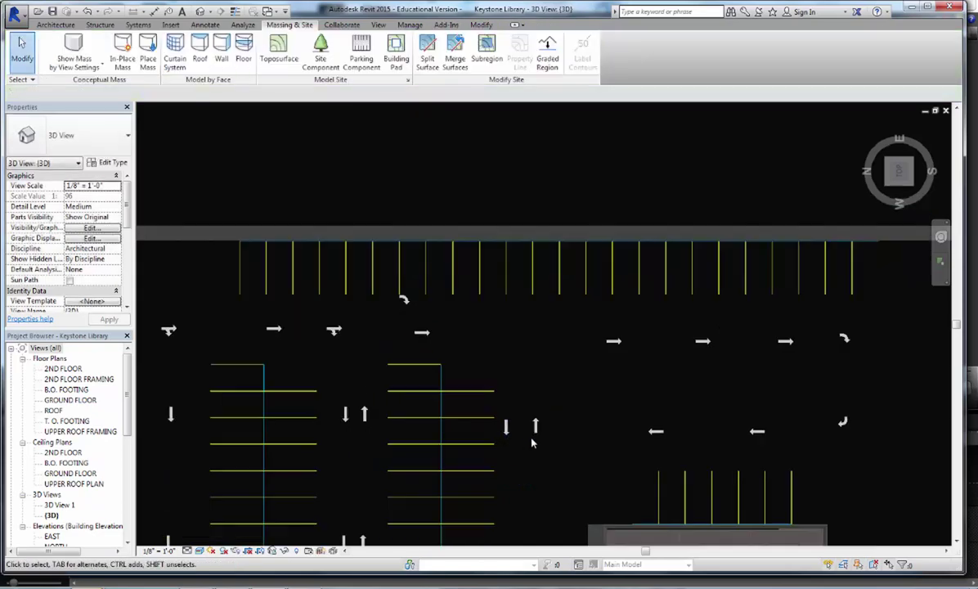
middle_click_drag(541, 446, 347, 231, "shift")
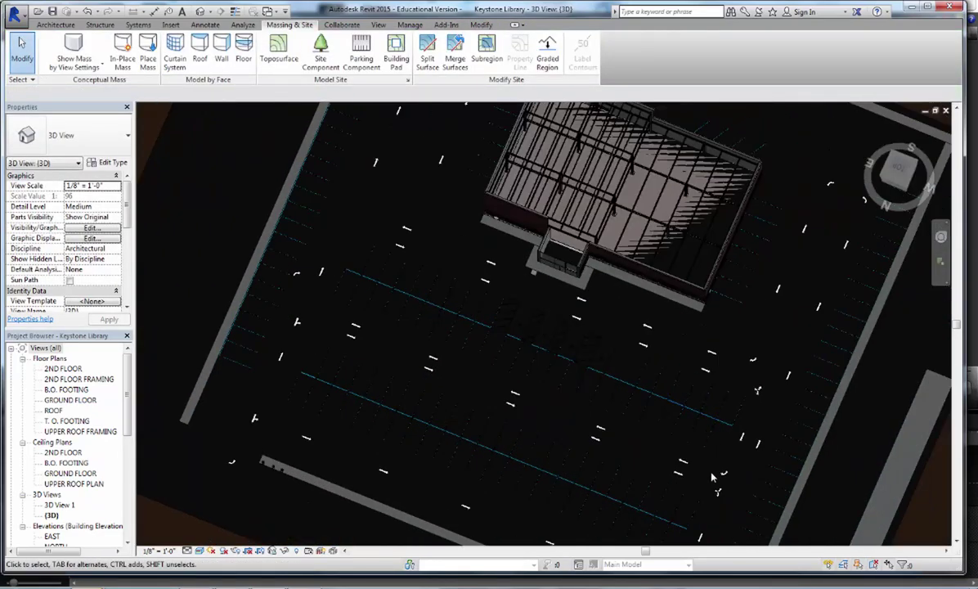
scroll(712, 477, "up", 3)
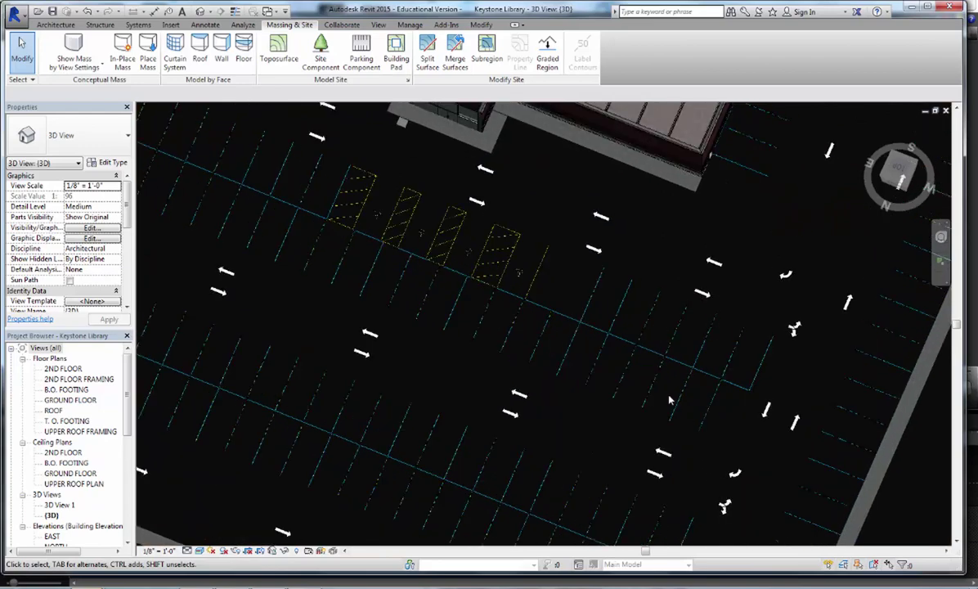
scroll(519, 382, "down", 3)
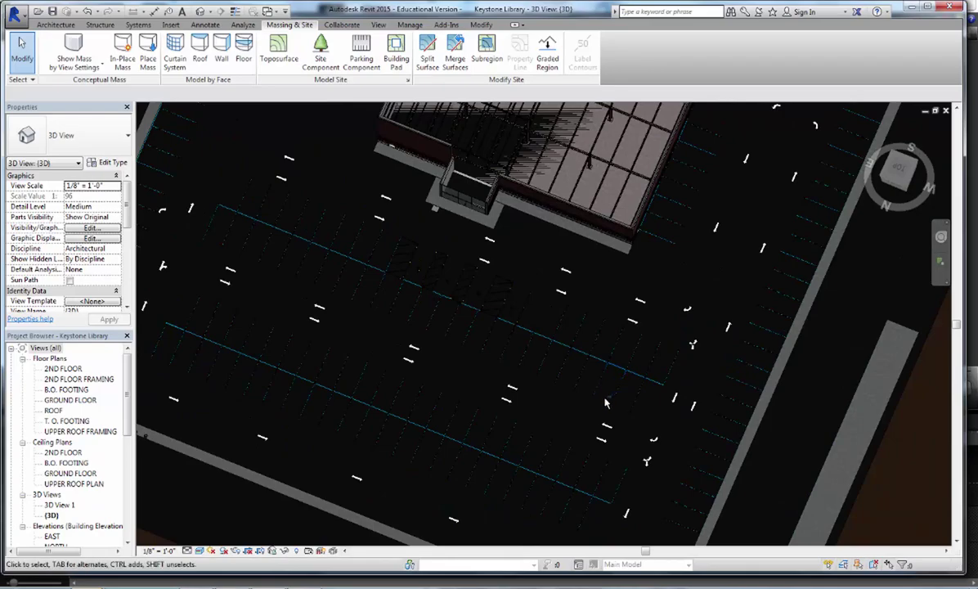
middle_click_drag(565, 372, 465, 434, "shift")
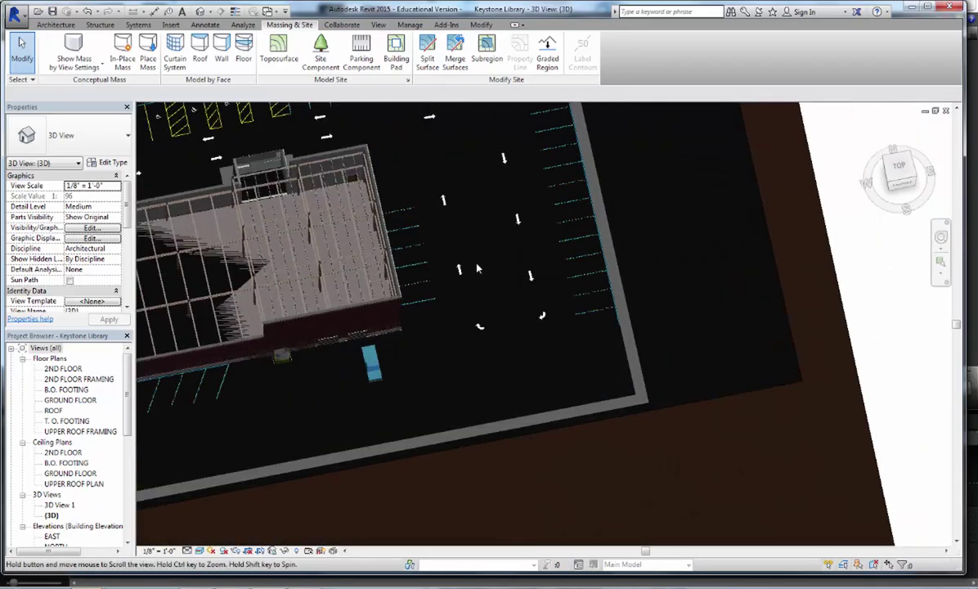
middle_click_drag(525, 340, 580, 536)
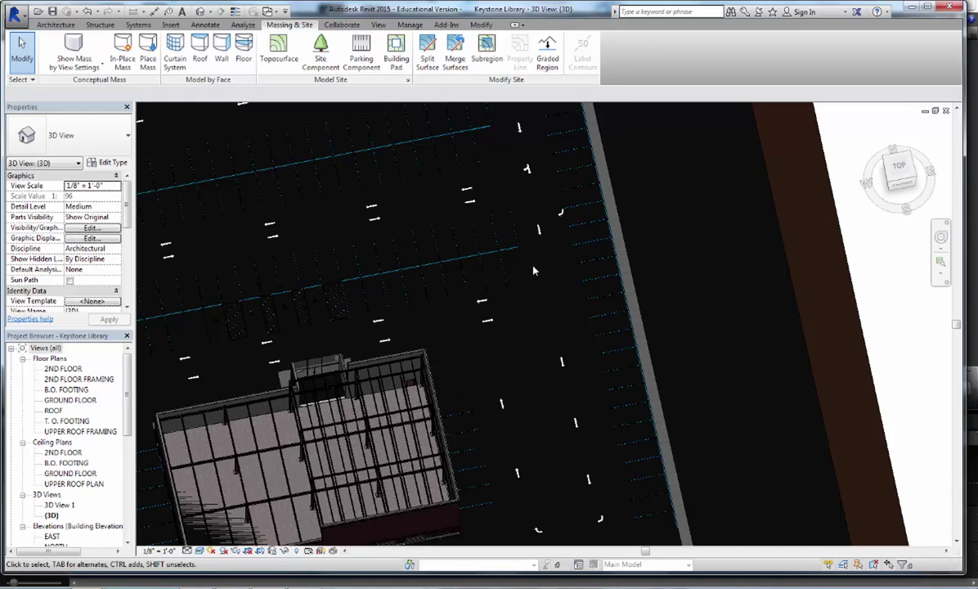
middle_click_drag(570, 300, 318, 524, "shift")
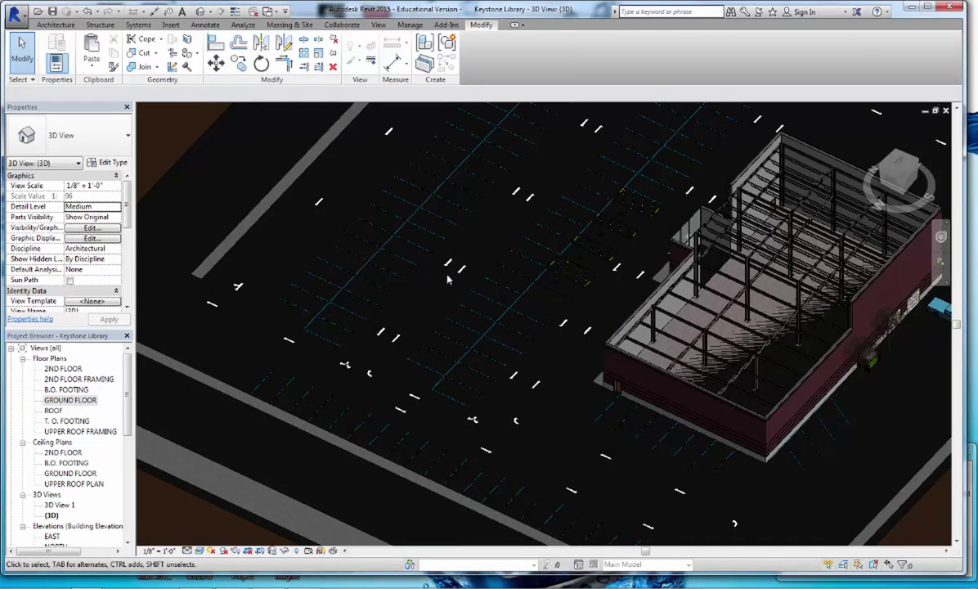
scroll(416, 321, "up", 4)
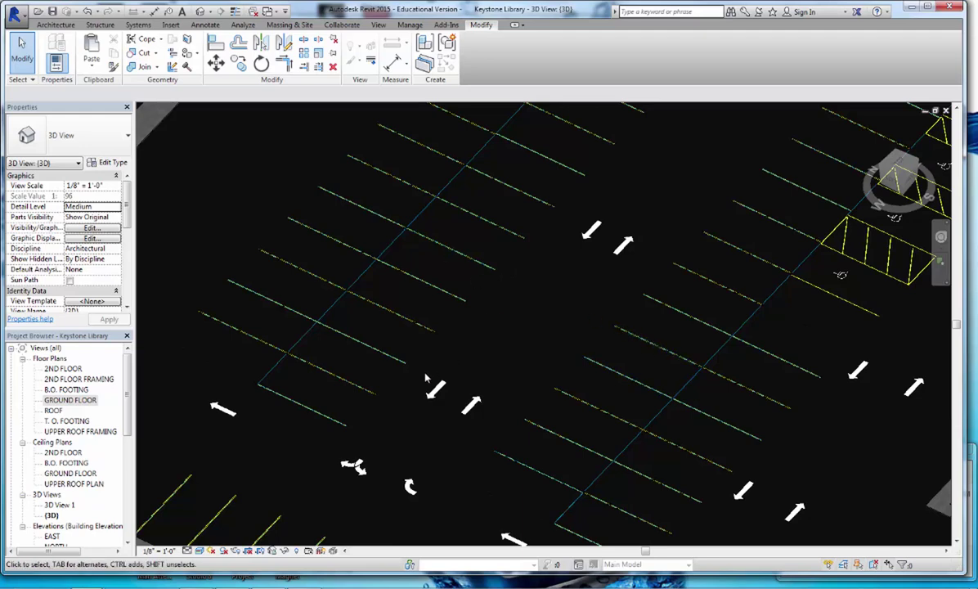
middle_click_drag(426, 396, 552, 253)
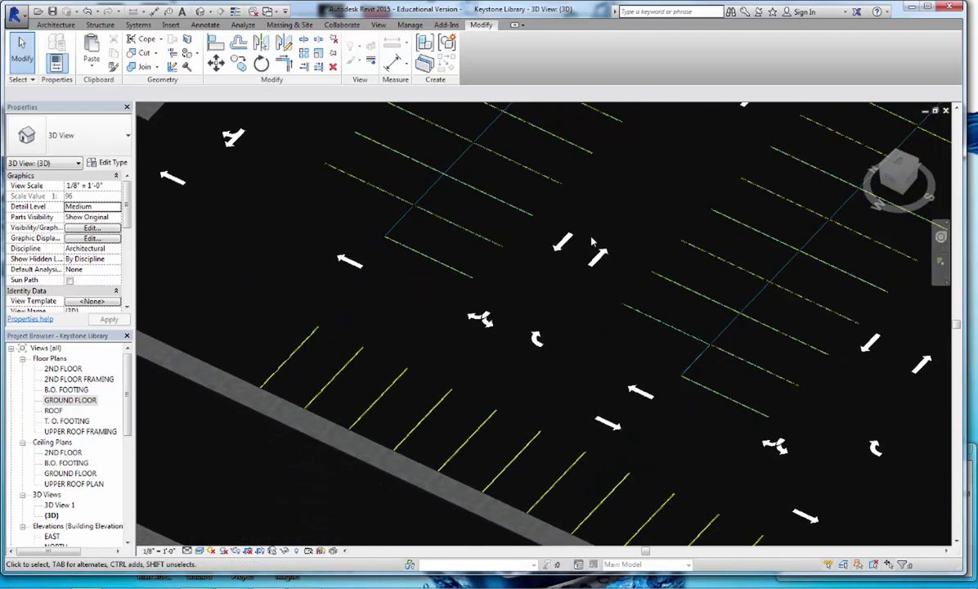
middle_click_drag(572, 330, 516, 412)
middle_click_drag(423, 316, 723, 335)
middle_click_drag(752, 185, 331, 211)
middle_click_drag(629, 374, 643, 192)
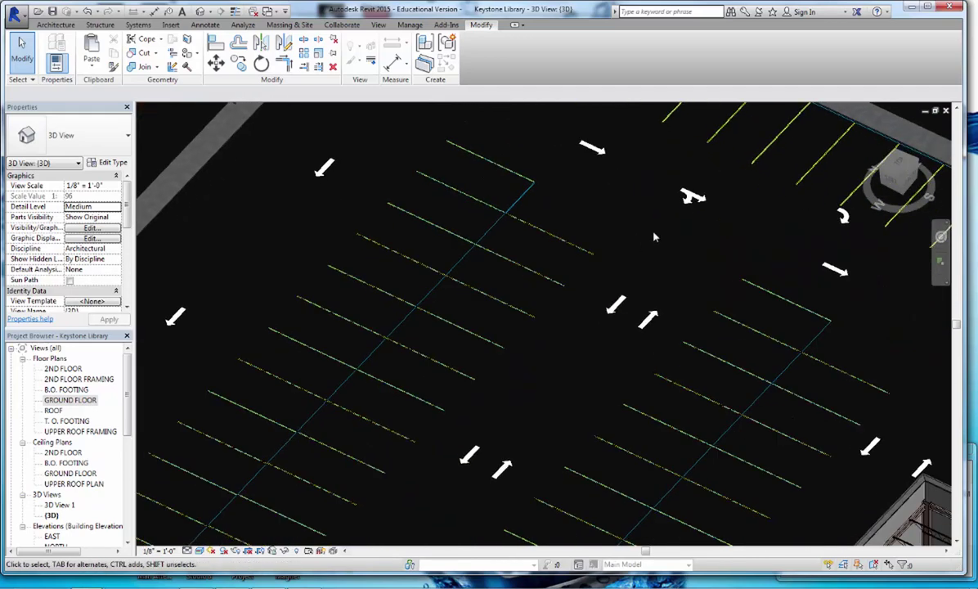
left_click(901, 163)
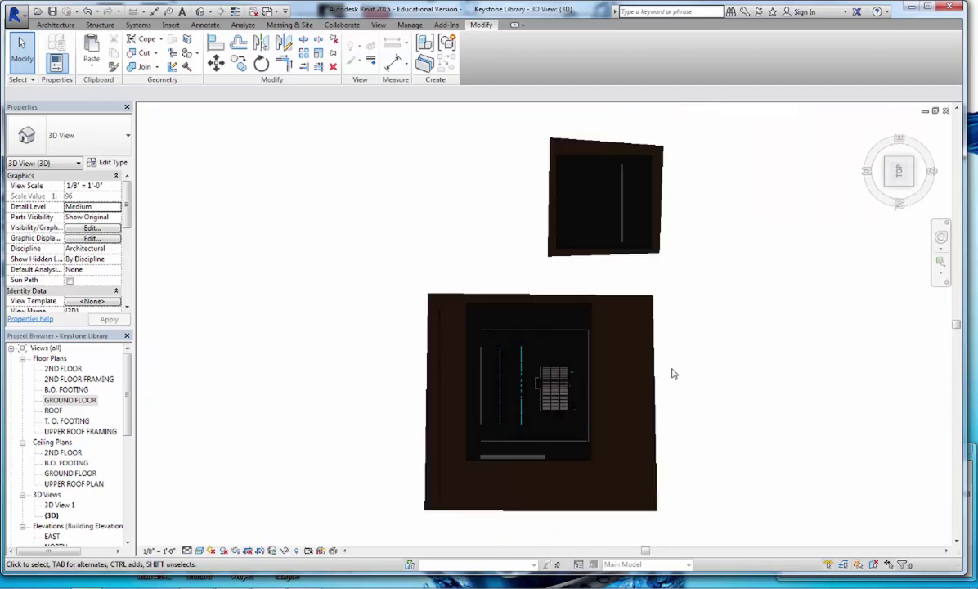
scroll(444, 378, "up", 5)
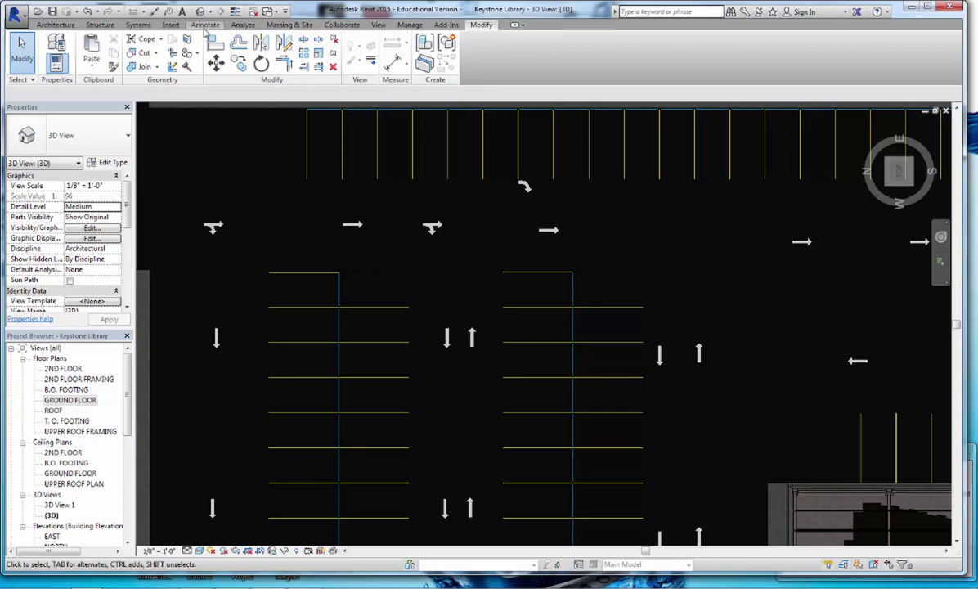
Open the GROUND FLOOR floor plan and place a linear dimension across the drive aisle between the end stalls of the two parking rows.
left_click(204, 25)
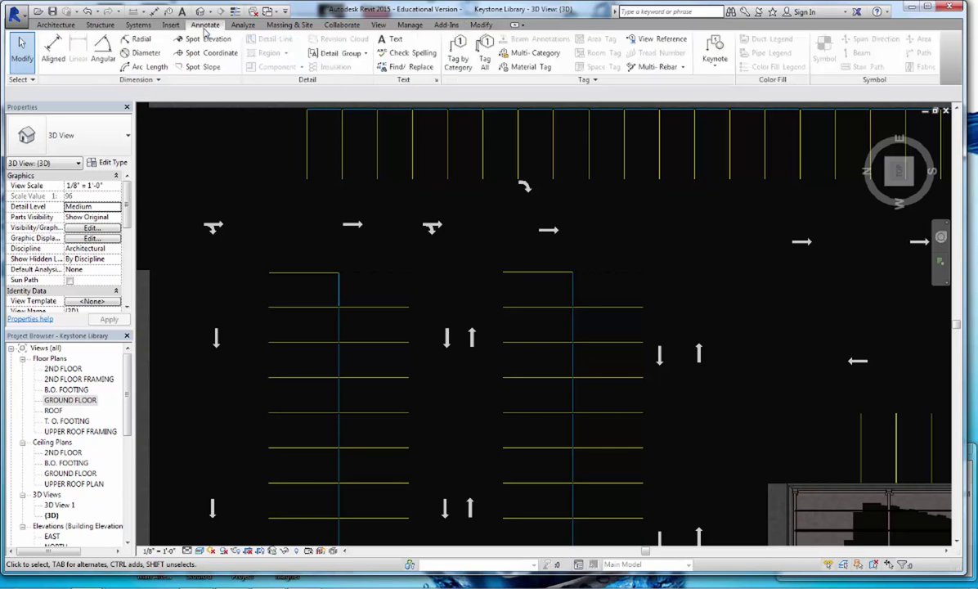
double_click(71, 401)
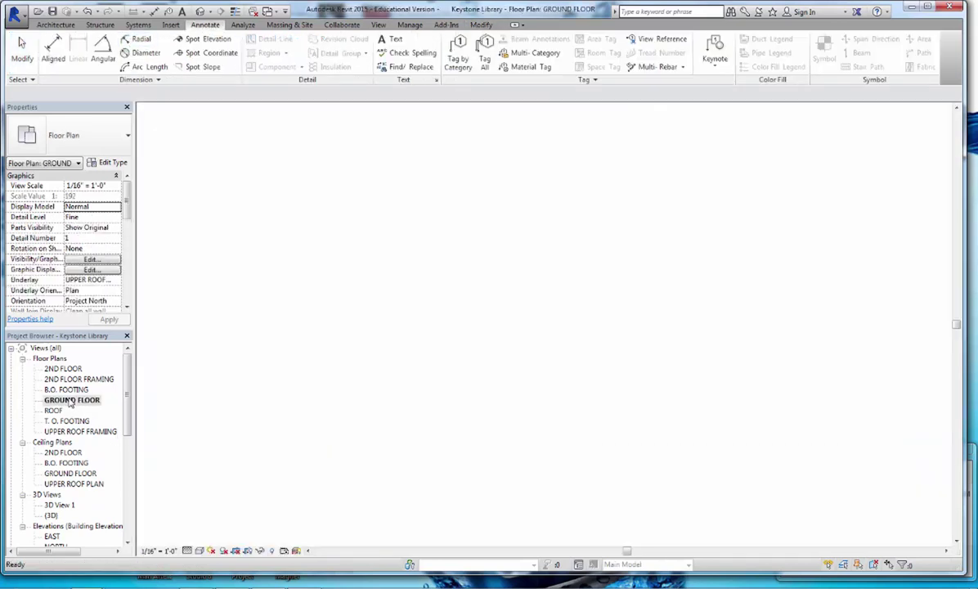
scroll(505, 476, "down", 6)
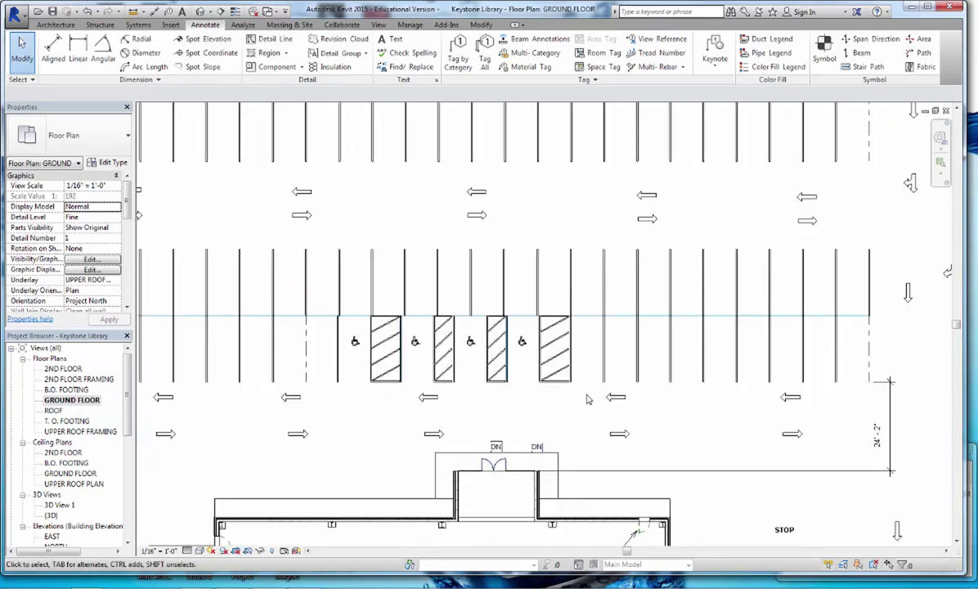
scroll(875, 274, "up", 1)
middle_click_drag(876, 274, 483, 341)
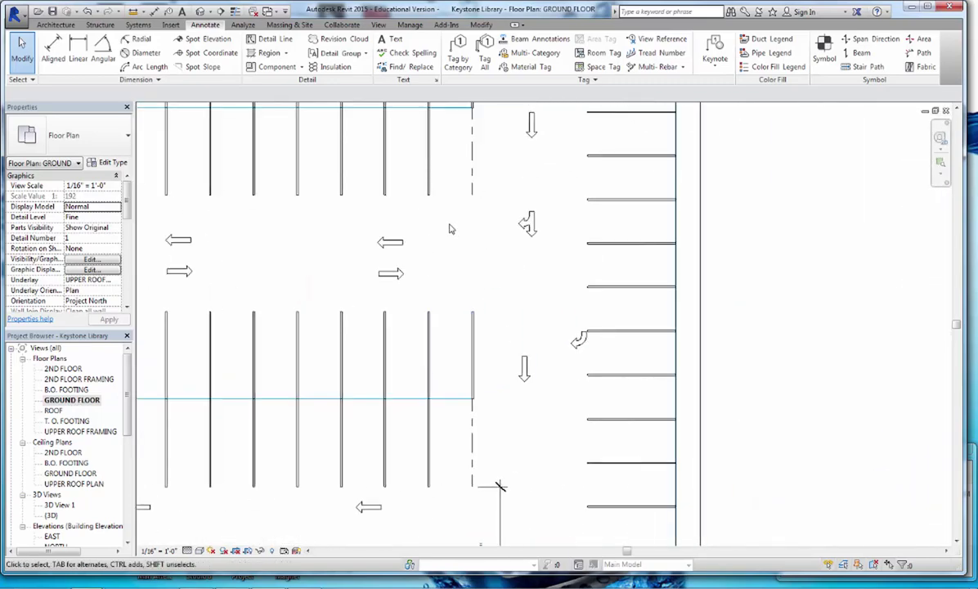
scroll(449, 228, "up", 2)
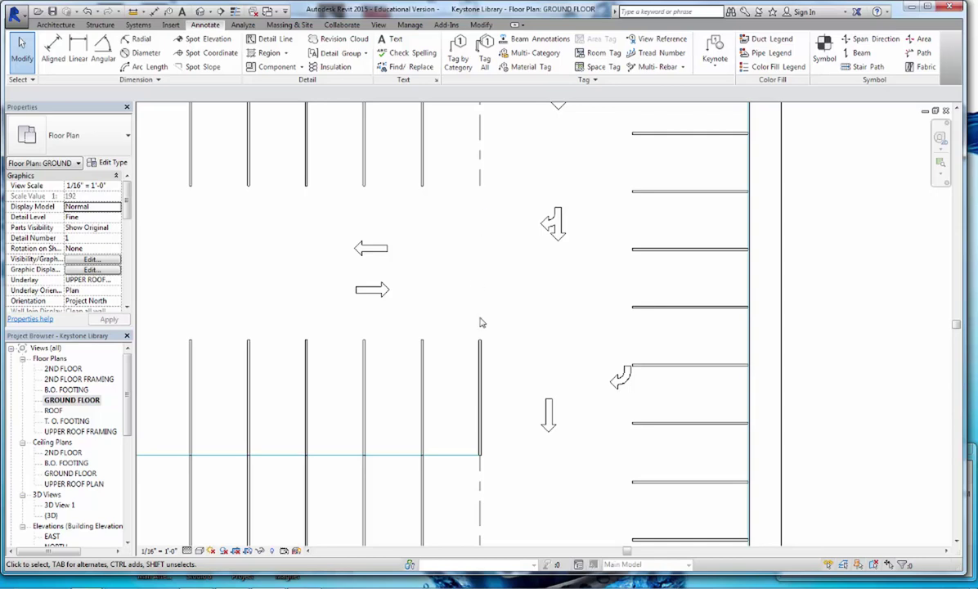
left_click(78, 48)
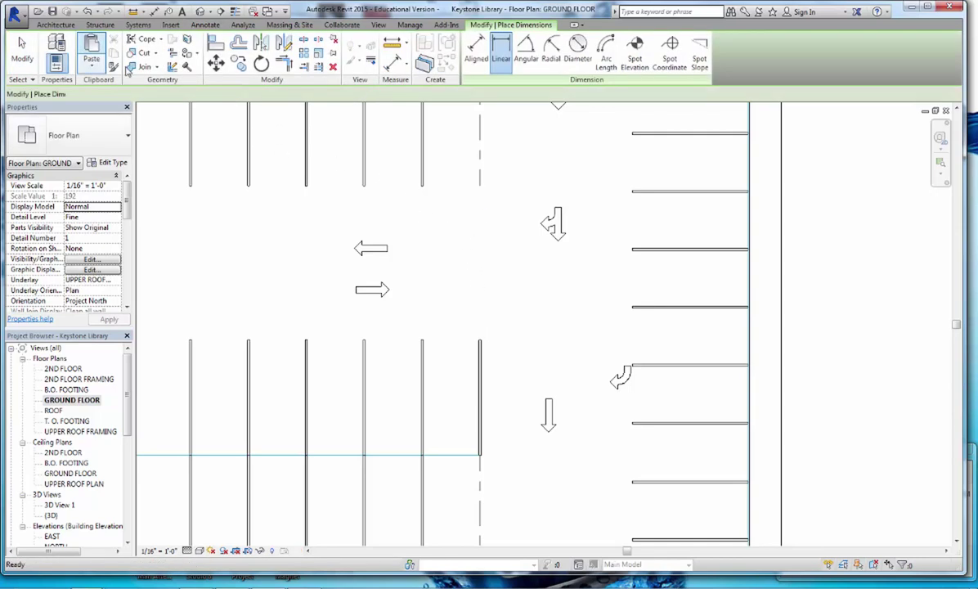
left_click(481, 345)
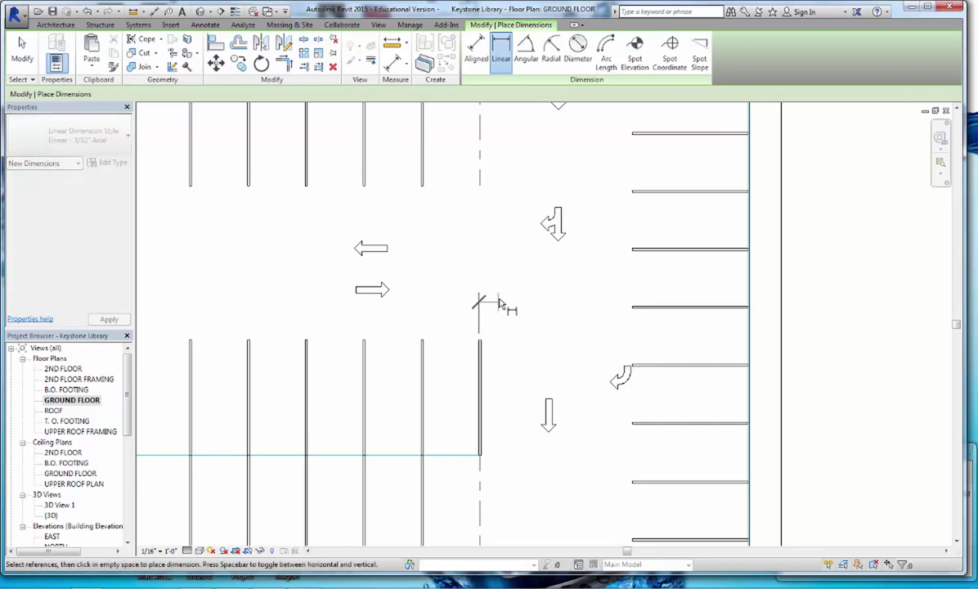
left_click(481, 187)
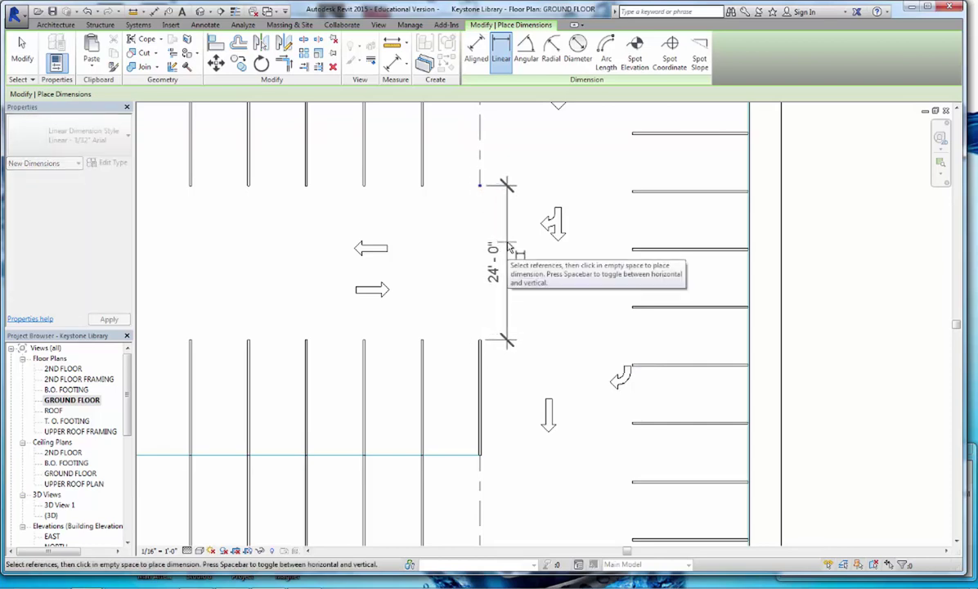
left_click(508, 245)
key("Escape")
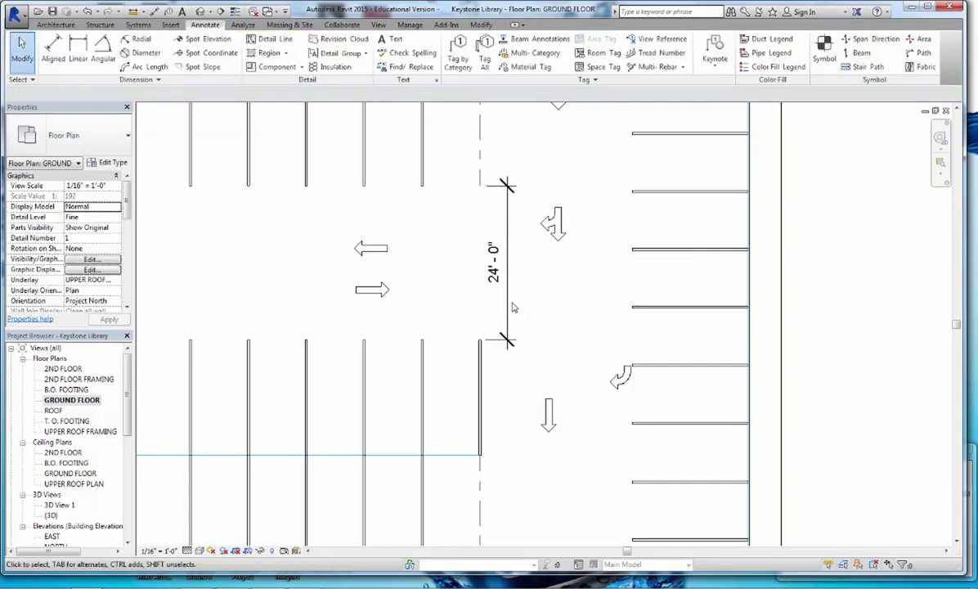
Select the end parking space above the drive aisle and open the aisle's linear dimension value for editing.
double_click(494, 261)
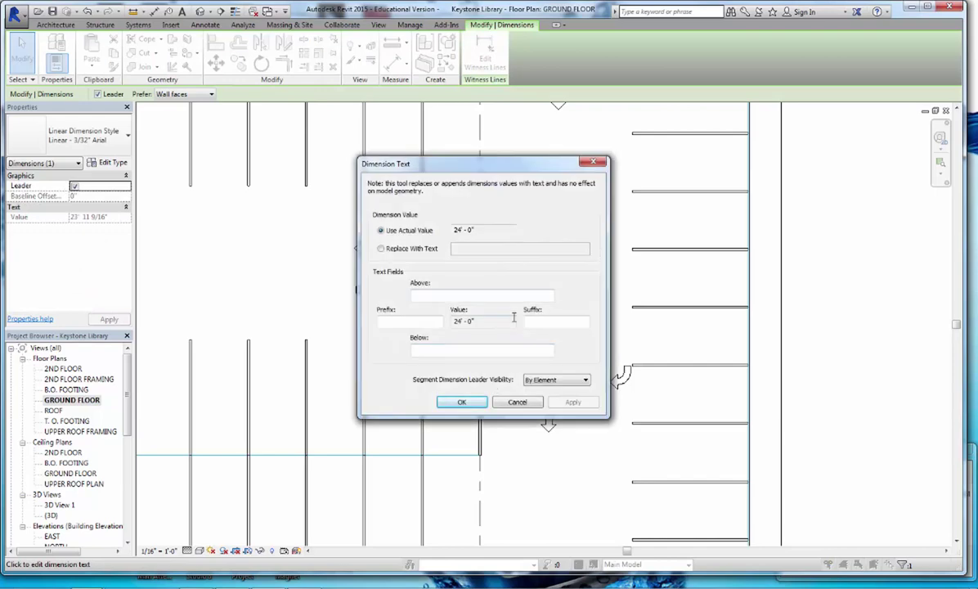
key("Escape")
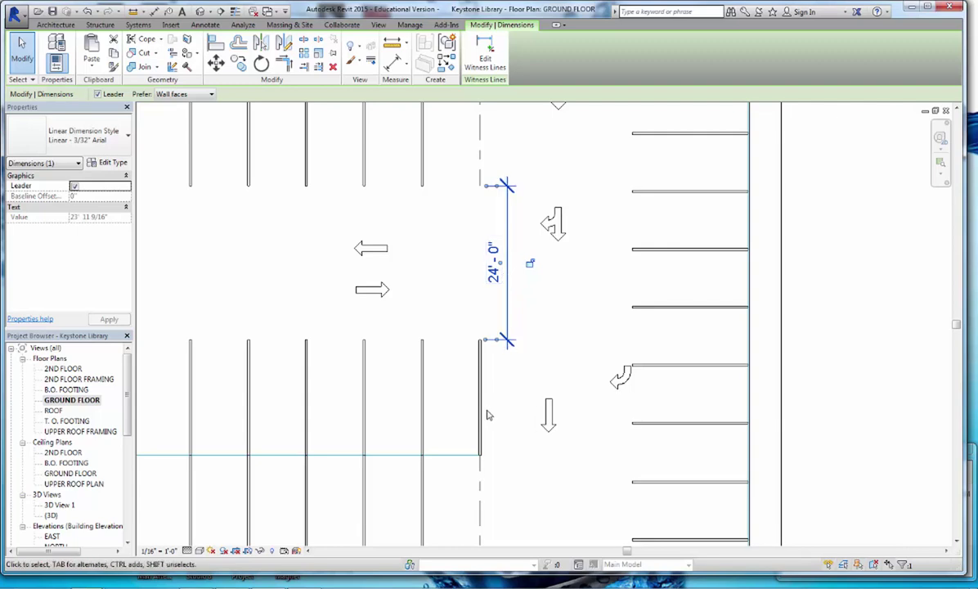
left_click(484, 164)
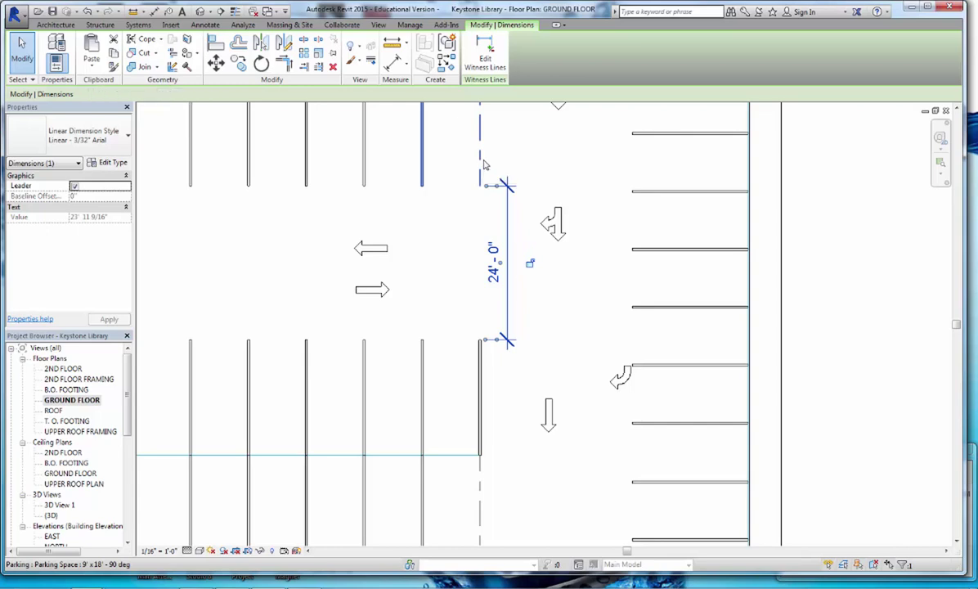
left_click(495, 260)
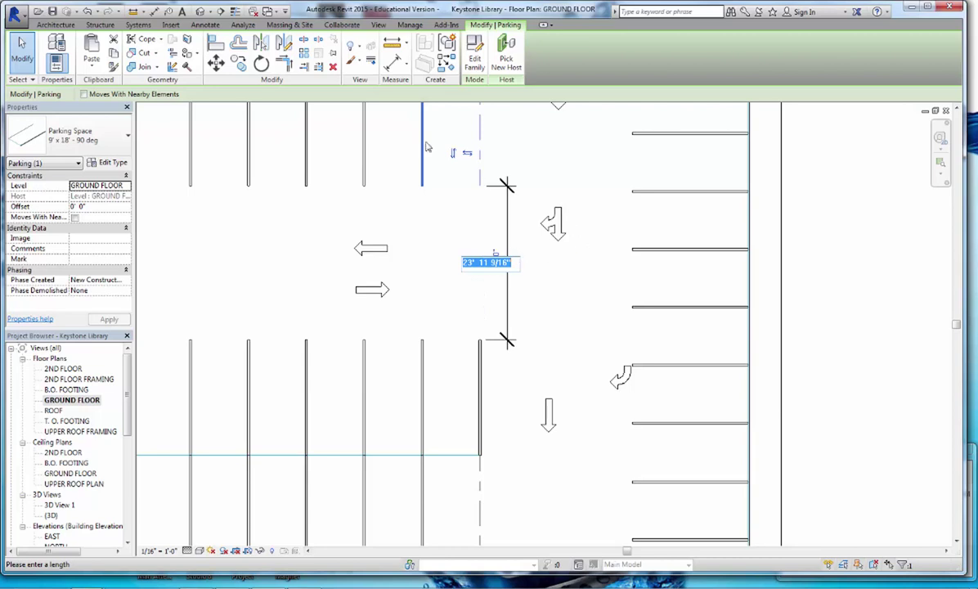
scroll(359, 212, "up", 1)
middle_click_drag(358, 212, 391, 334)
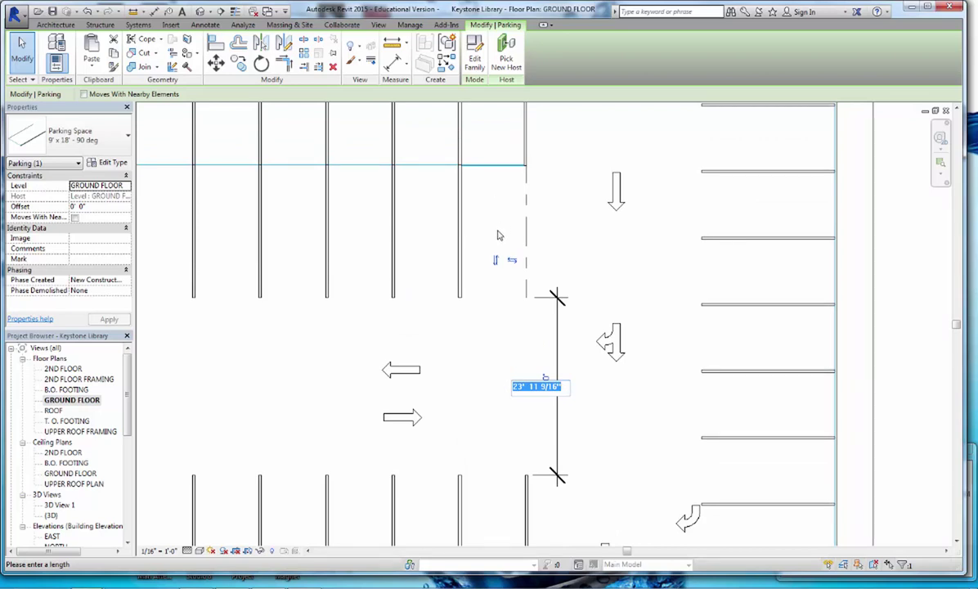
Examine the traffic arrows, drive aisles, stall rows and accessible spaces around the building in the {3D} view.
middle_click_drag(305, 240, 131, 228)
middle_click_drag(544, 277, 321, 260)
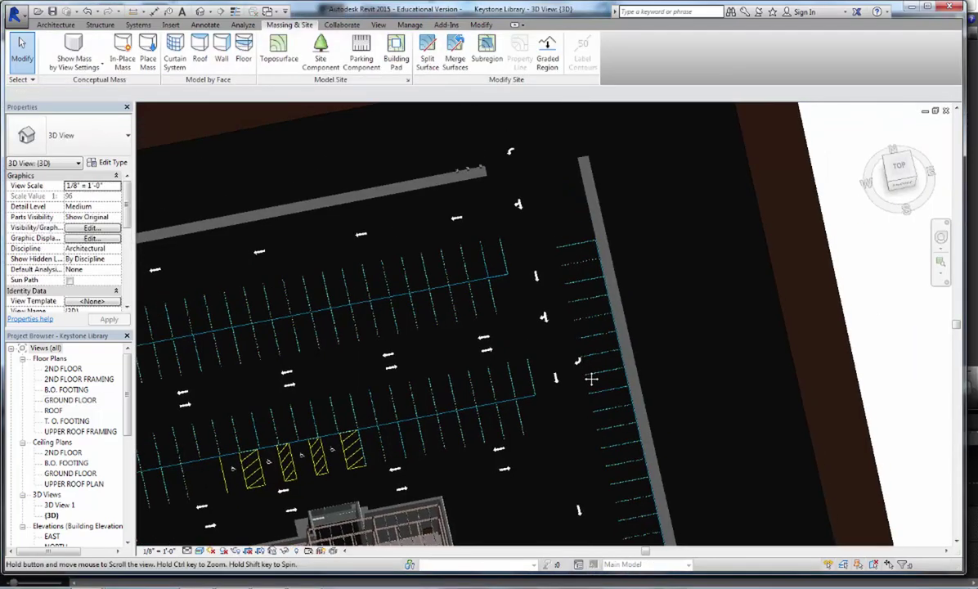
middle_click_drag(591, 378, 608, 428)
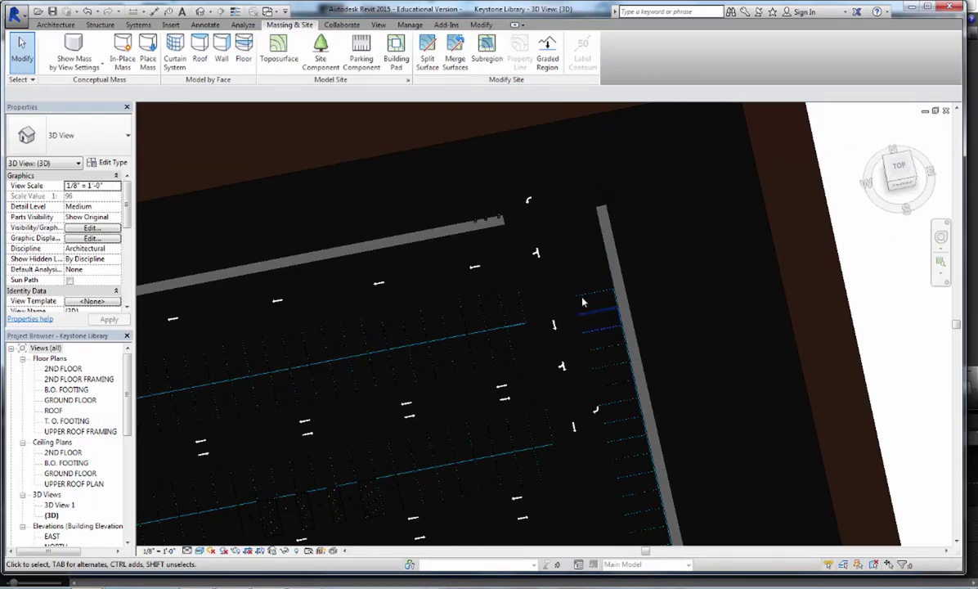
scroll(565, 266, "up", 3)
middle_click_drag(651, 321, 766, 210)
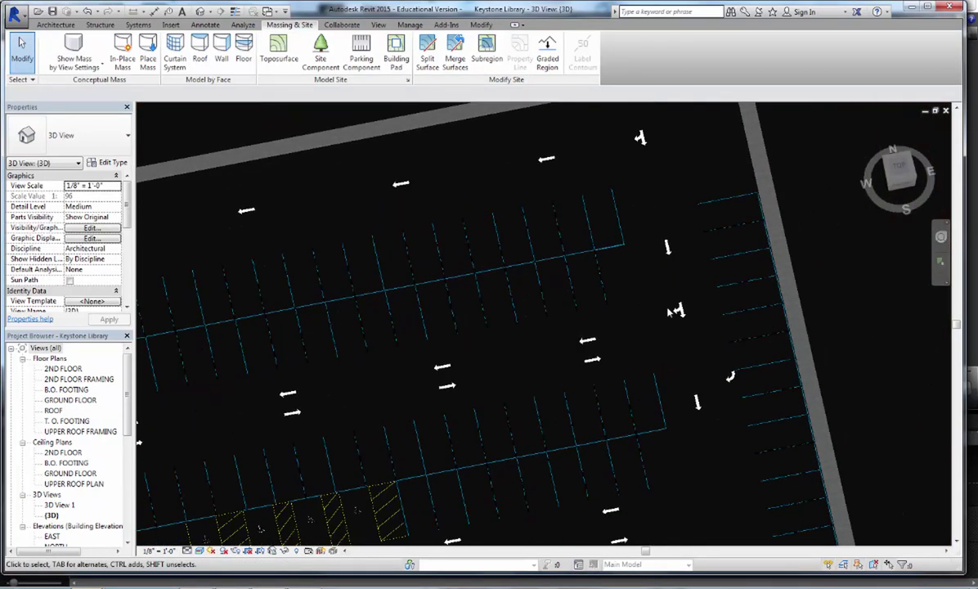
middle_click_drag(619, 383, 499, 538)
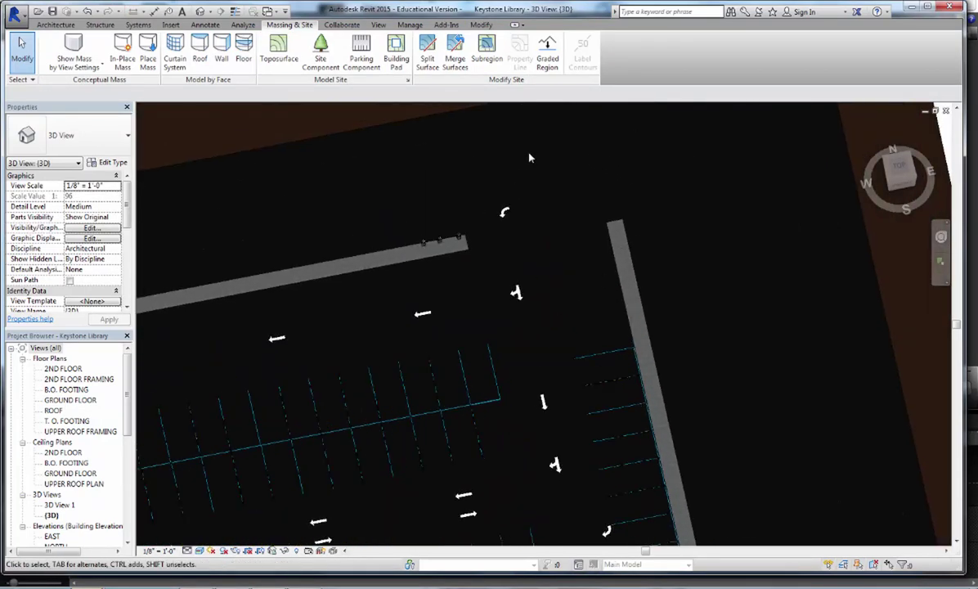
middle_click_drag(538, 403, 602, 212)
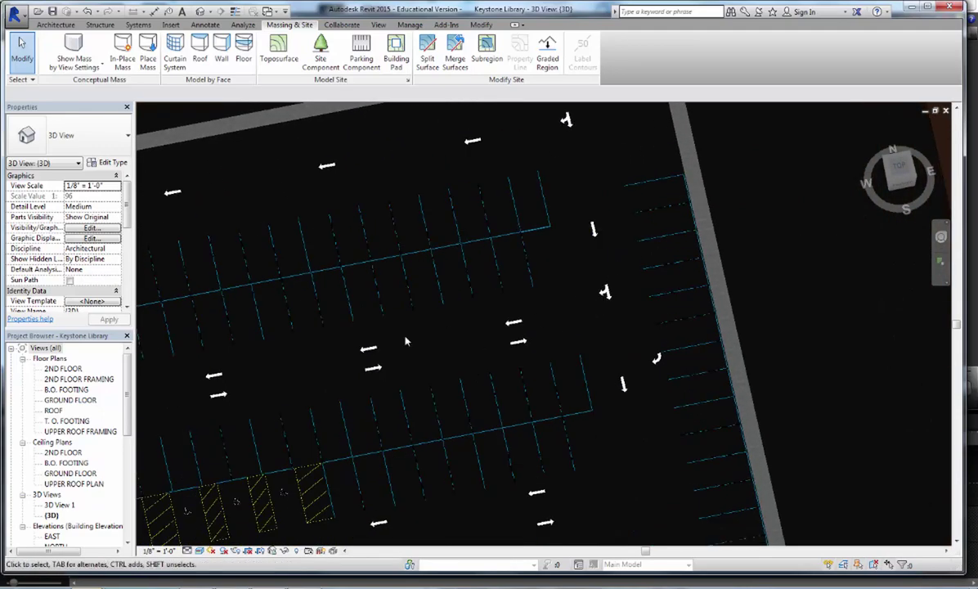
middle_click_drag(600, 354, 593, 136)
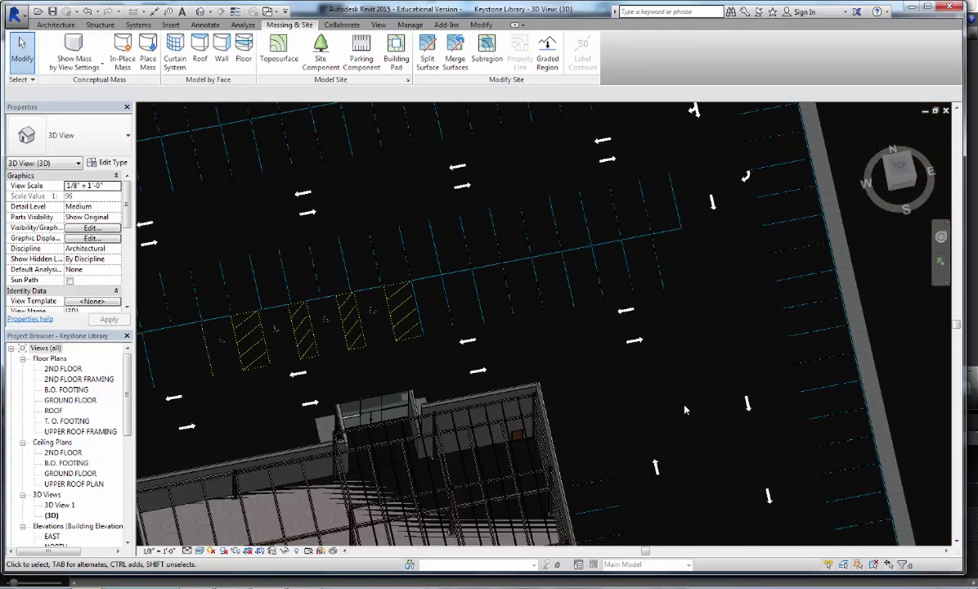
middle_click_drag(639, 378, 588, 136)
middle_click_drag(566, 276, 846, 350)
middle_click_drag(370, 356, 599, 257)
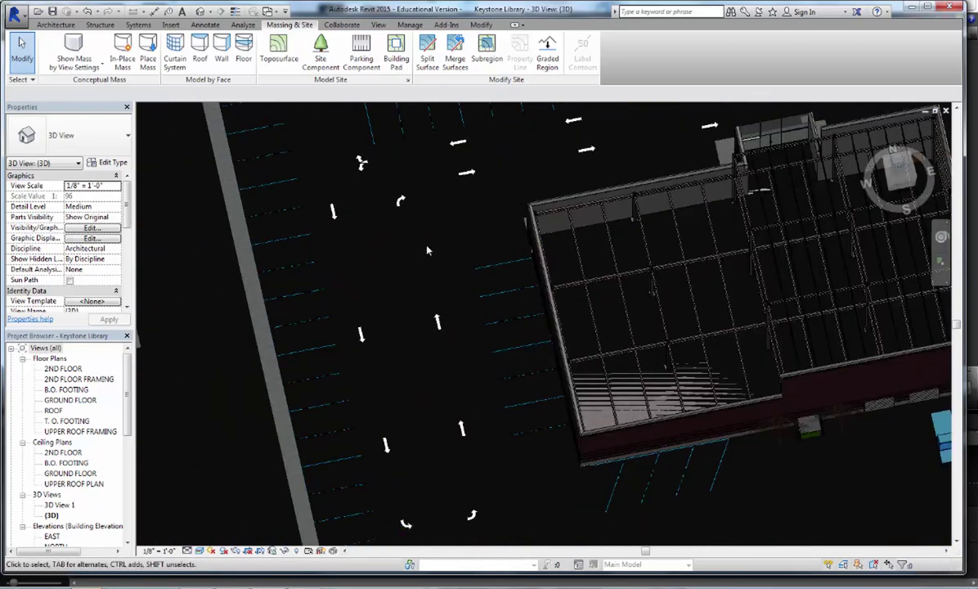
middle_click_drag(812, 233, 651, 343)
mouse_move(675, 290)
middle_mouse_down()
mouse_move(546, 353)
mouse_move(485, 343)
mouse_move(530, 352)
mouse_move(598, 325)
mouse_move(649, 399)
middle_mouse_up()
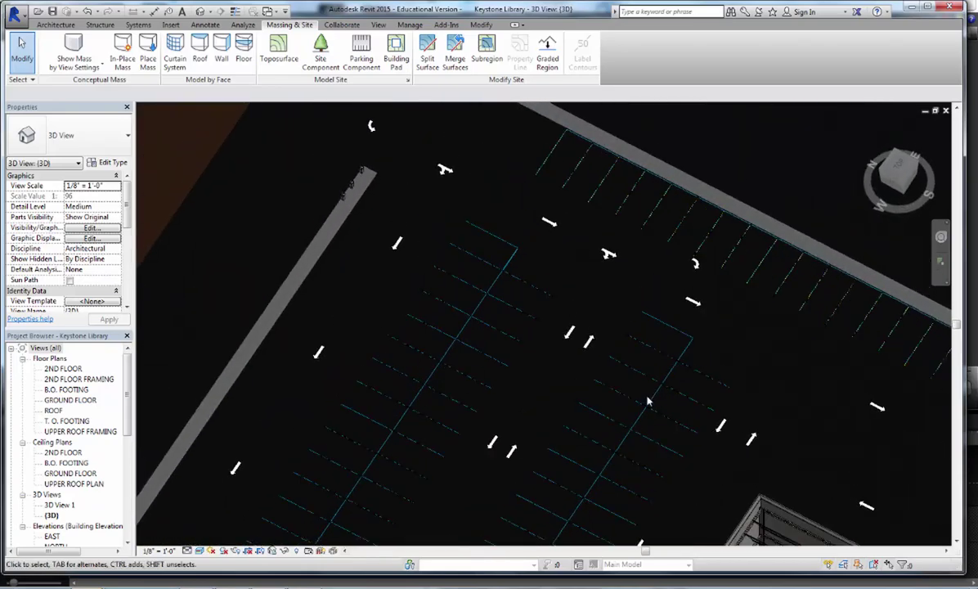
middle_click_drag(772, 383, 599, 409)
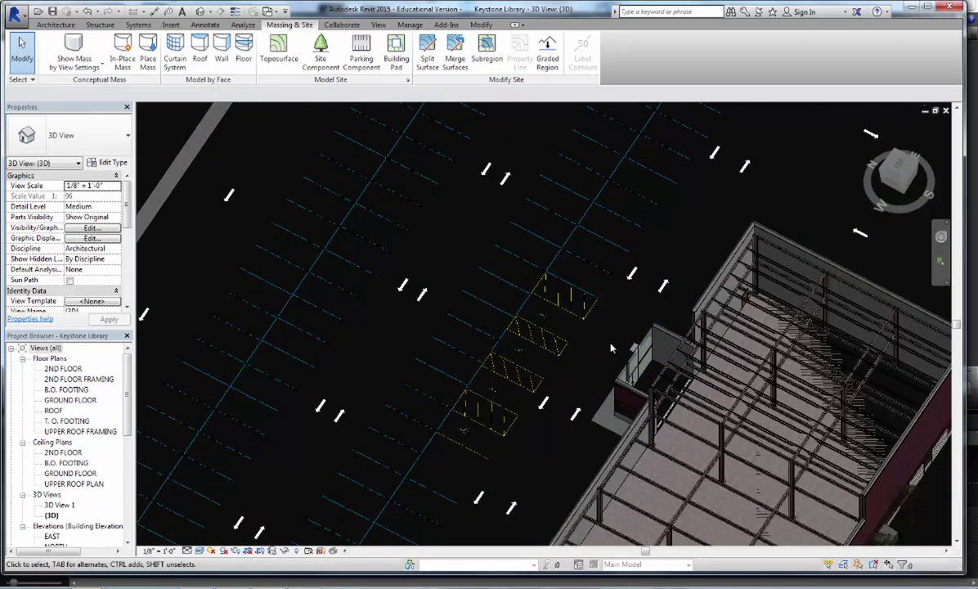
scroll(565, 455, "up", 5)
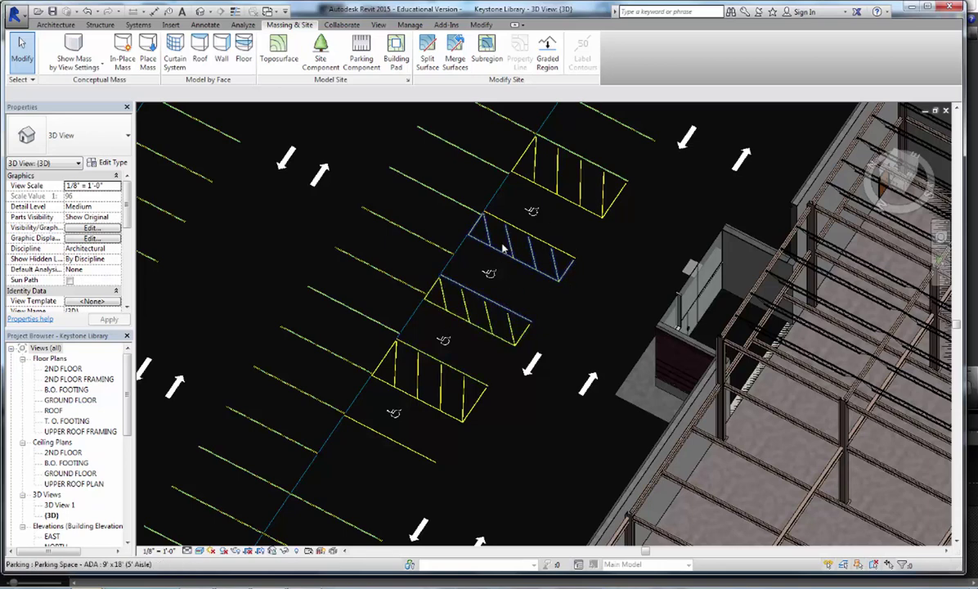
Start a parking component and browse the US Imperial family library to the Parking folder under Site.
left_click(361, 61)
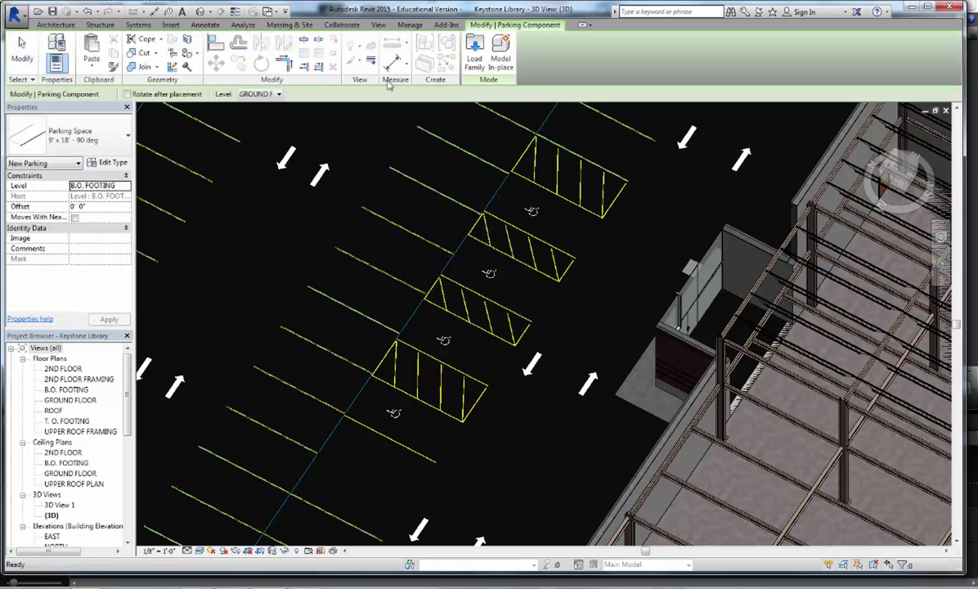
left_click(474, 57)
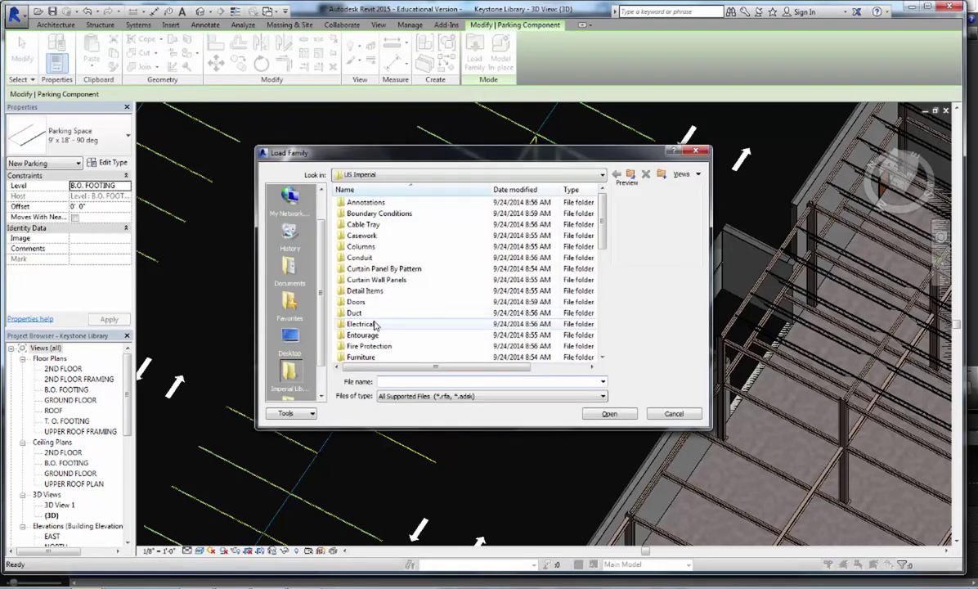
scroll(375, 325, "down", 4)
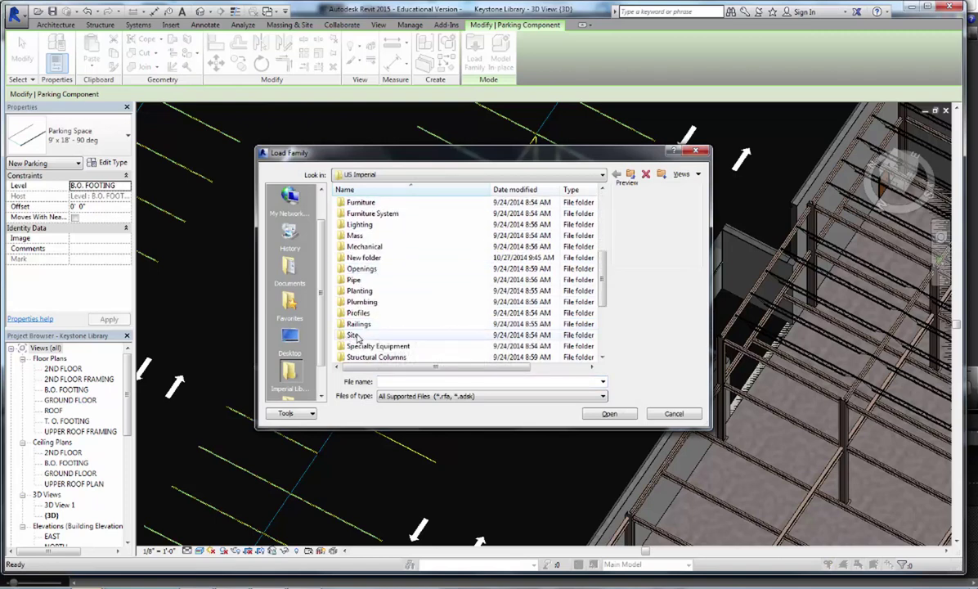
double_click(358, 336)
double_click(362, 223)
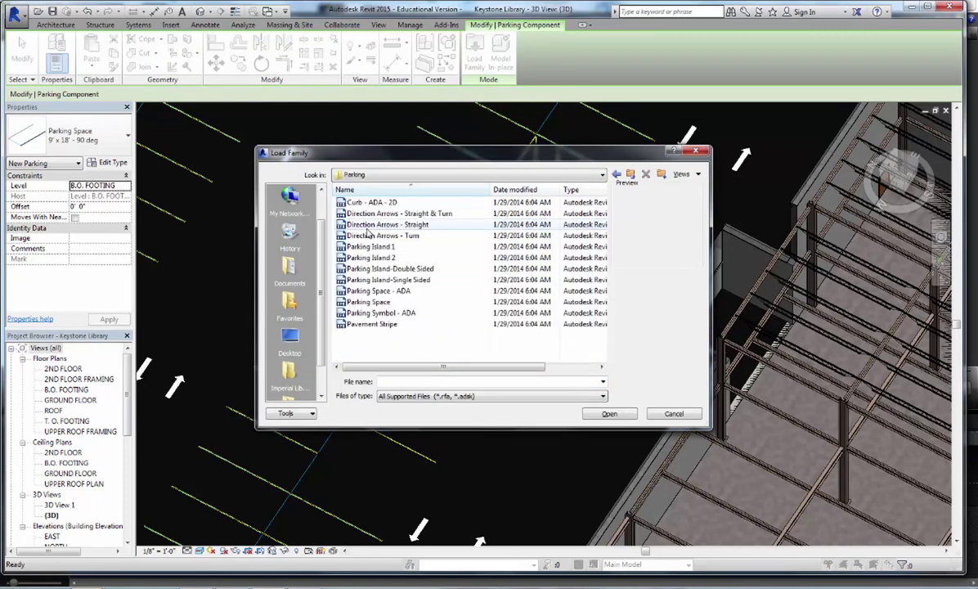
Preview the Parking Island-Single Sided, Parking Space - ADA, Parking Space and Parking Symbol - ADA families against the accessible stalls in the model.
left_click(384, 279)
left_click(383, 290)
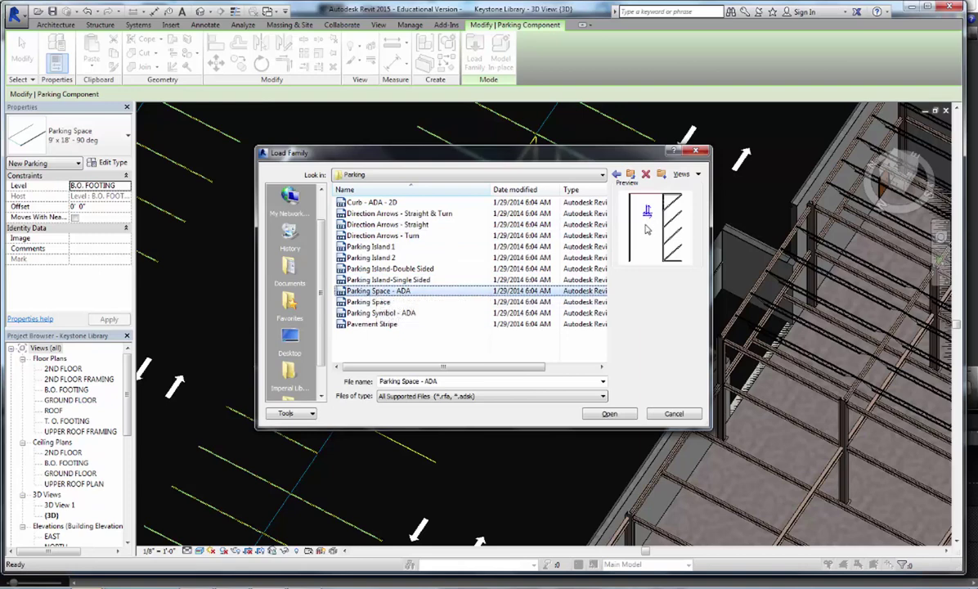
left_click(376, 302)
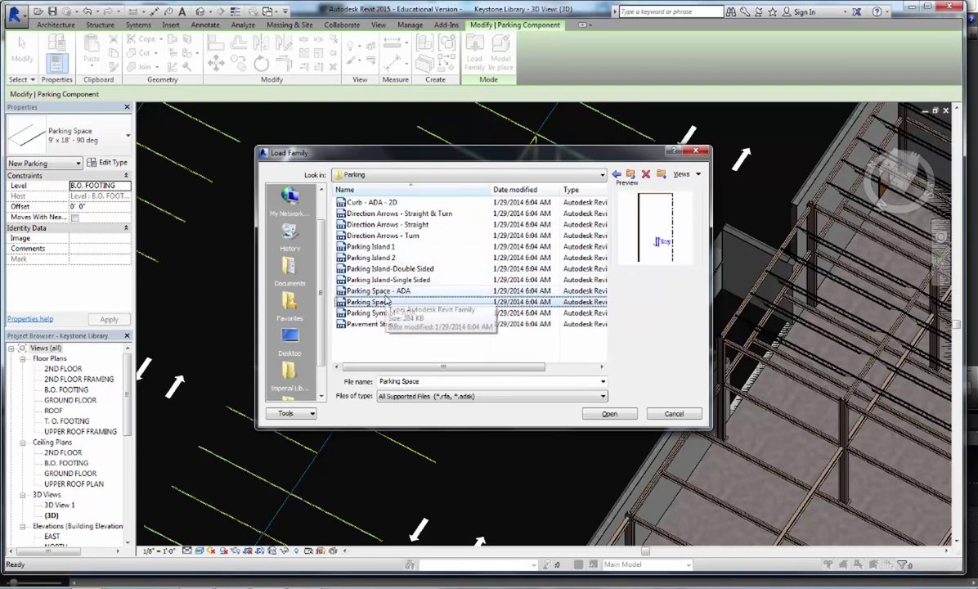
left_click(384, 312)
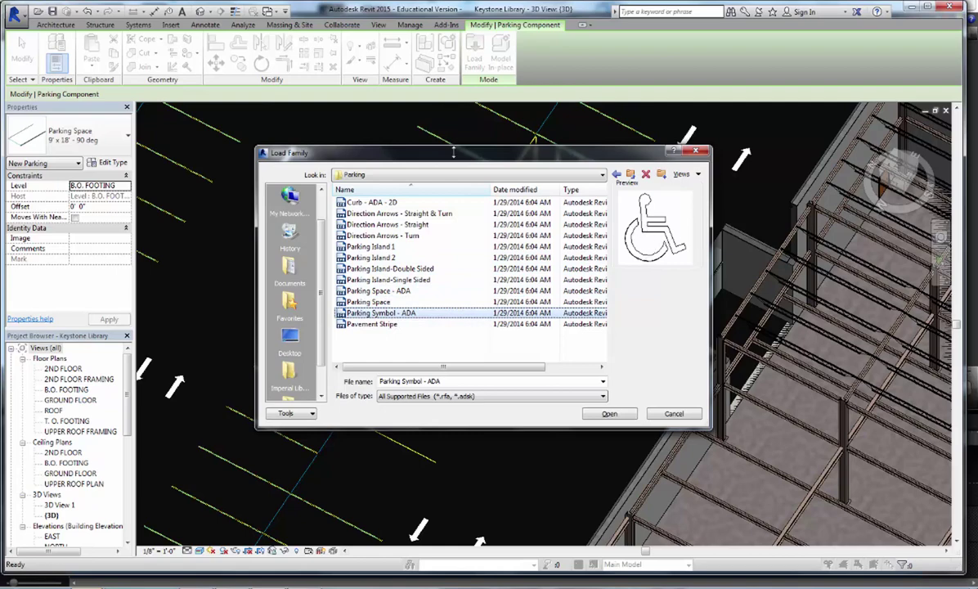
left_click_drag(453, 152, 451, 403)
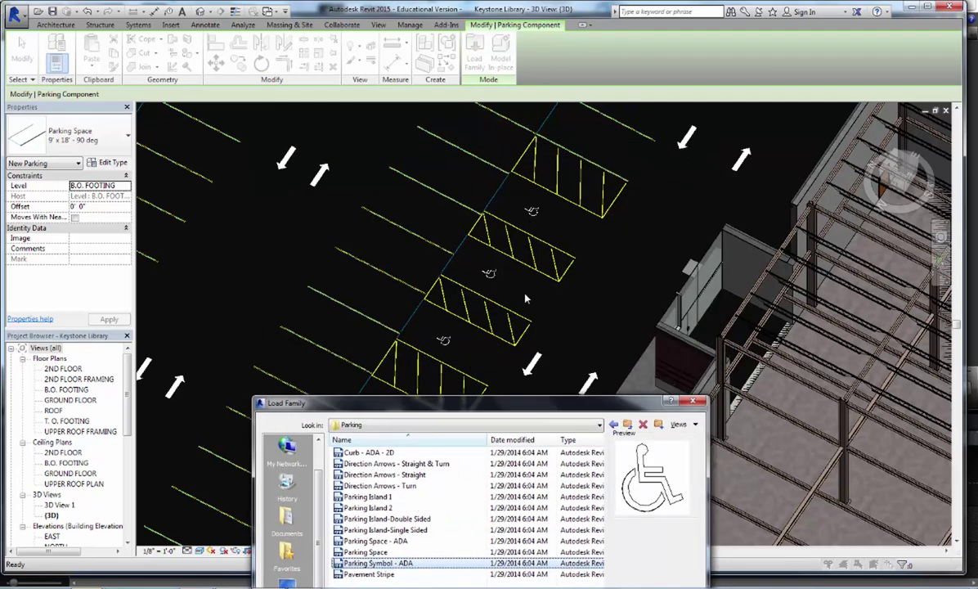
left_click_drag(516, 403, 587, 164)
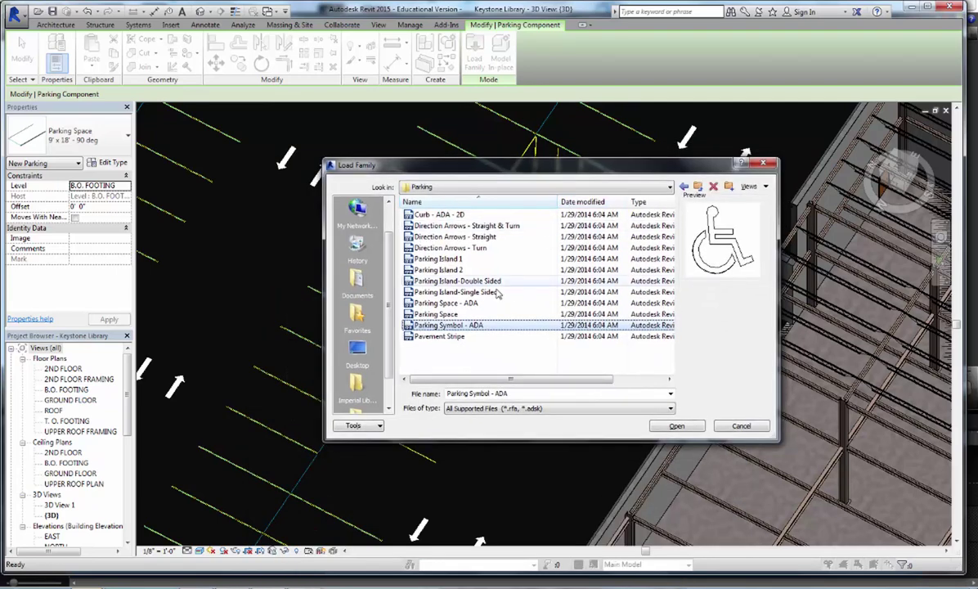
Load the Parking Space - ADA family, review the available parking types and leave the Parking Component command.
left_click(456, 304)
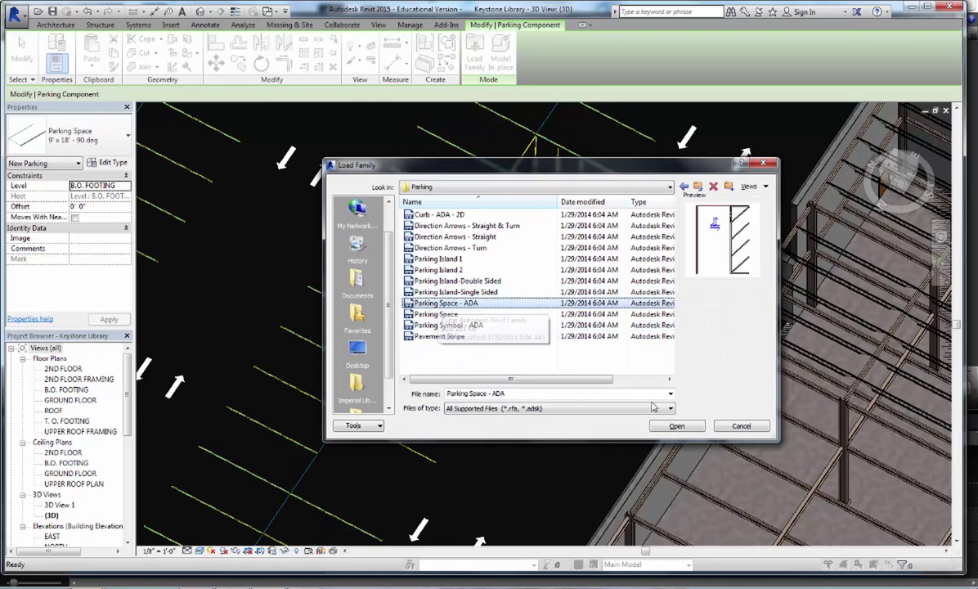
left_click(677, 425)
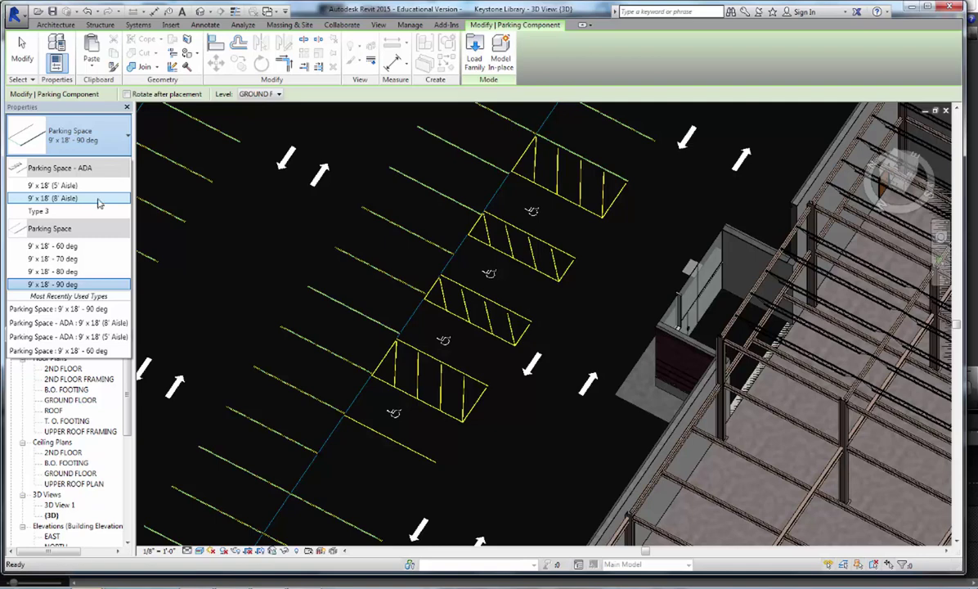
left_click(540, 444)
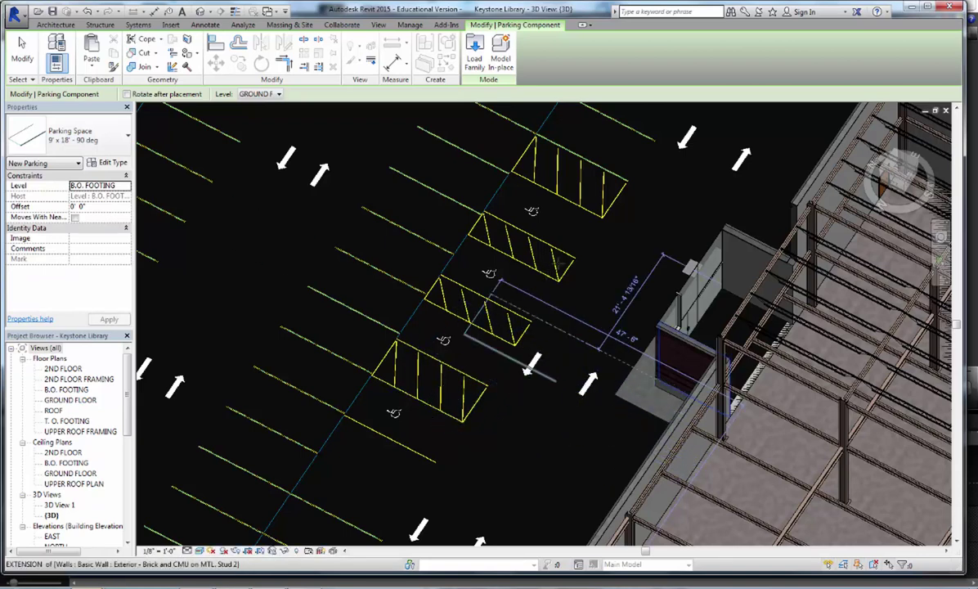
key("Escape")
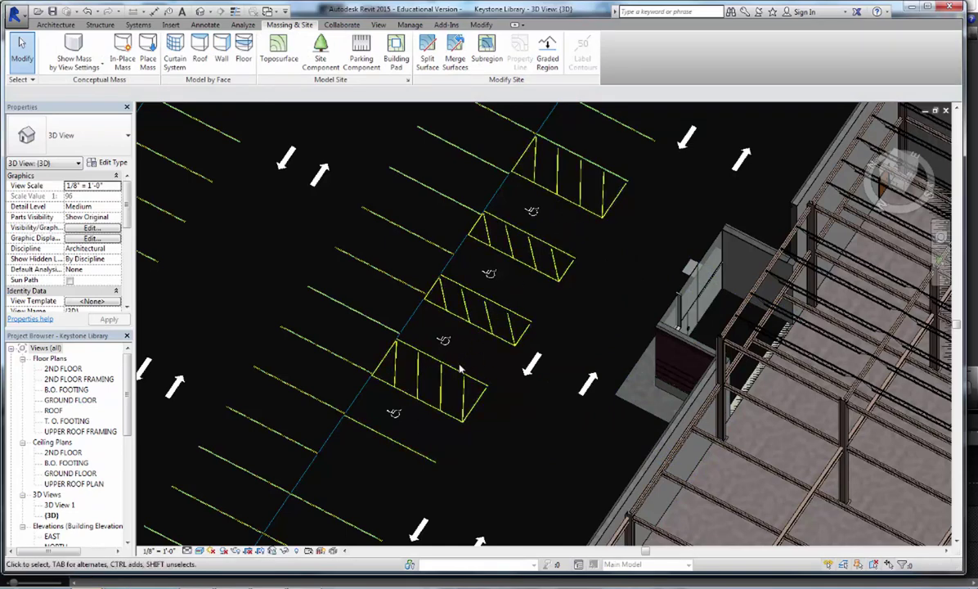
Examine the accessible spaces' striped access aisles and wheelchair symbols near the building entrance.
scroll(533, 329, "up", 5)
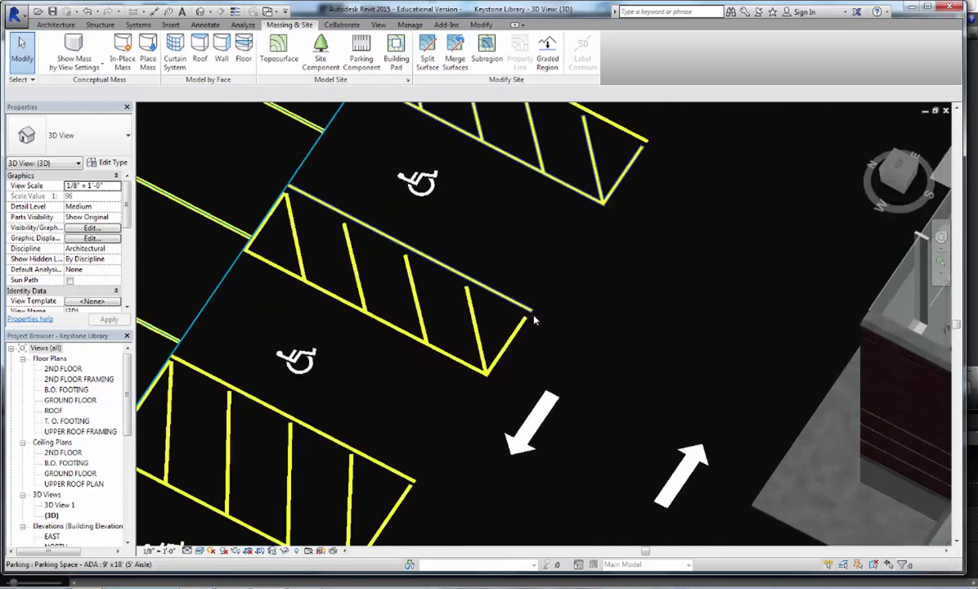
scroll(523, 324, "up", 2)
scroll(495, 409, "down", 5)
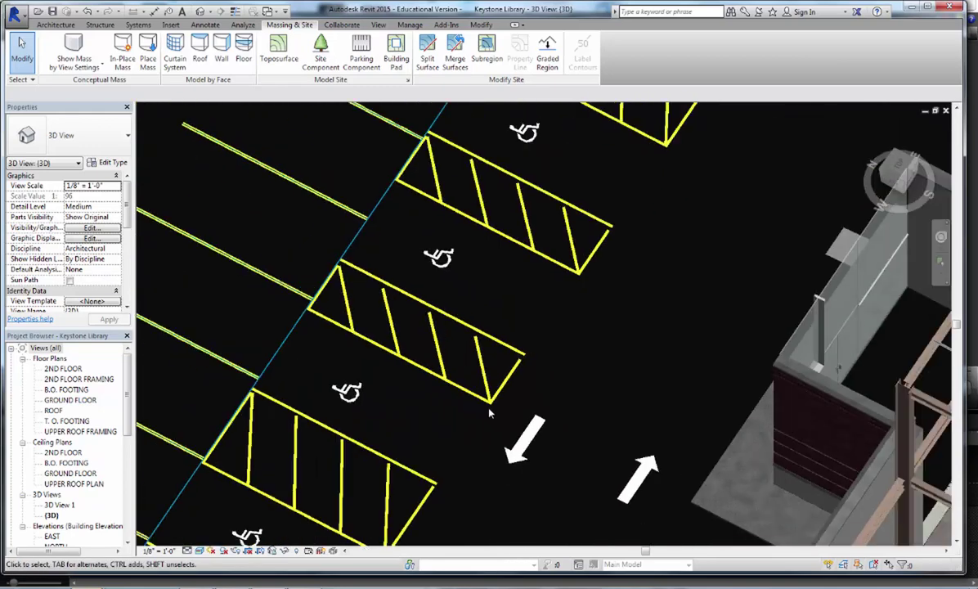
scroll(489, 414, "down", 3)
scroll(480, 418, "down", 2)
scroll(545, 463, "down", 2)
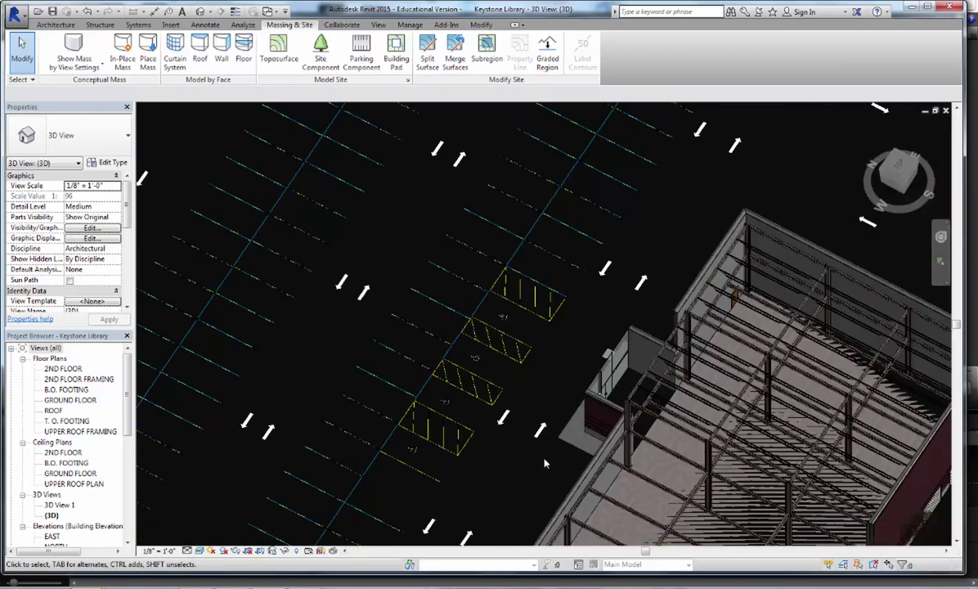
Examine the lot around the building and the traffic arrows, curbs and posts at the parking lot's entrance.
middle_click_drag(483, 470, 467, 417, "shift")
scroll(467, 417, "down", 2)
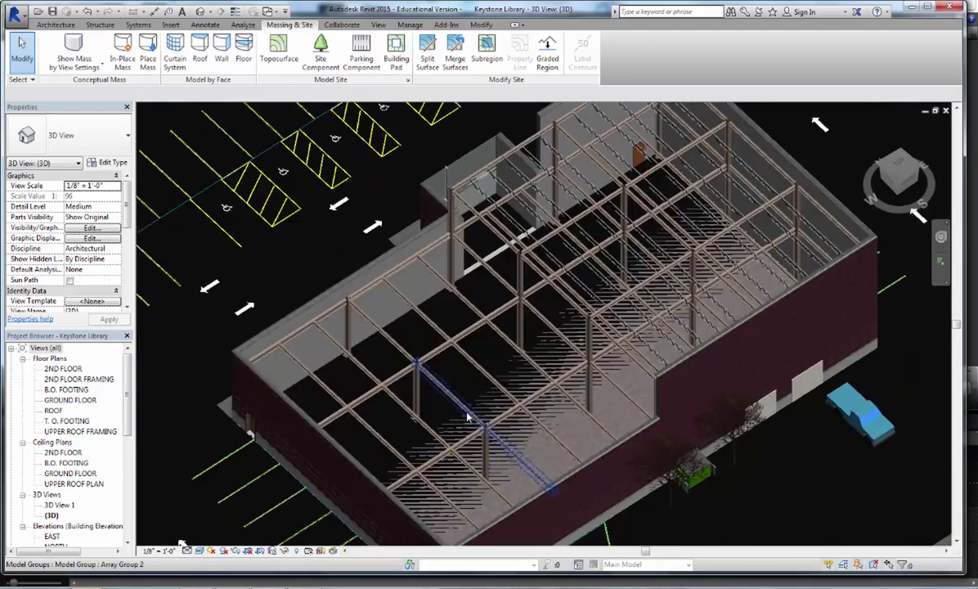
scroll(447, 376, "down", 1)
middle_click_drag(601, 351, 557, 438)
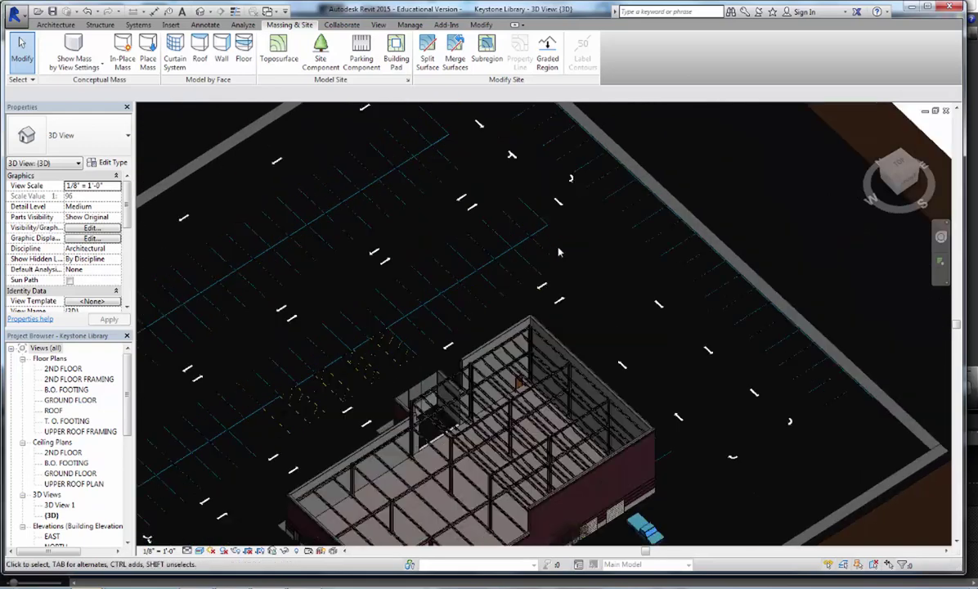
middle_click_drag(559, 255, 561, 401)
scroll(384, 205, "up", 1)
scroll(375, 166, "up", 5)
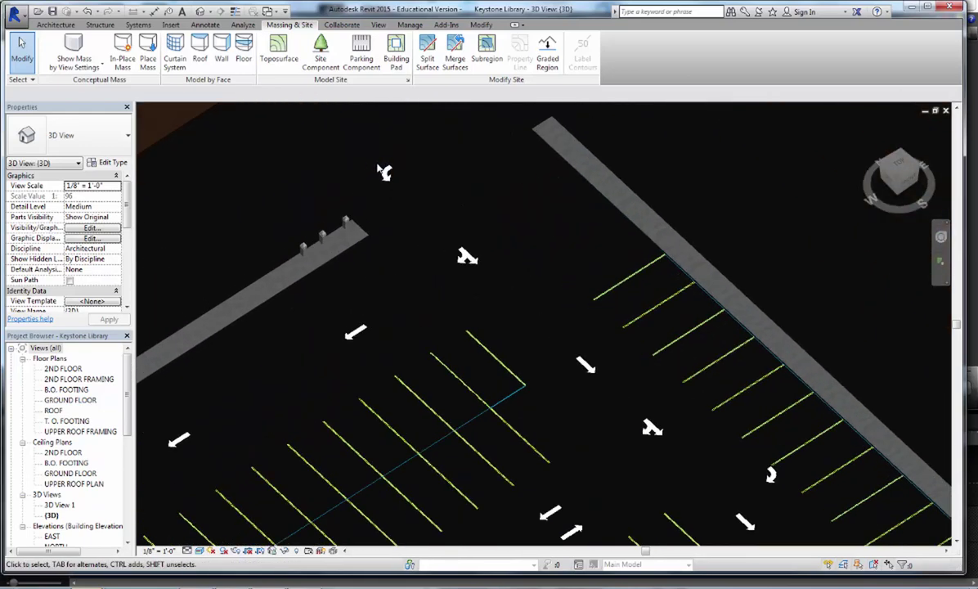
scroll(655, 409, "down", 5)
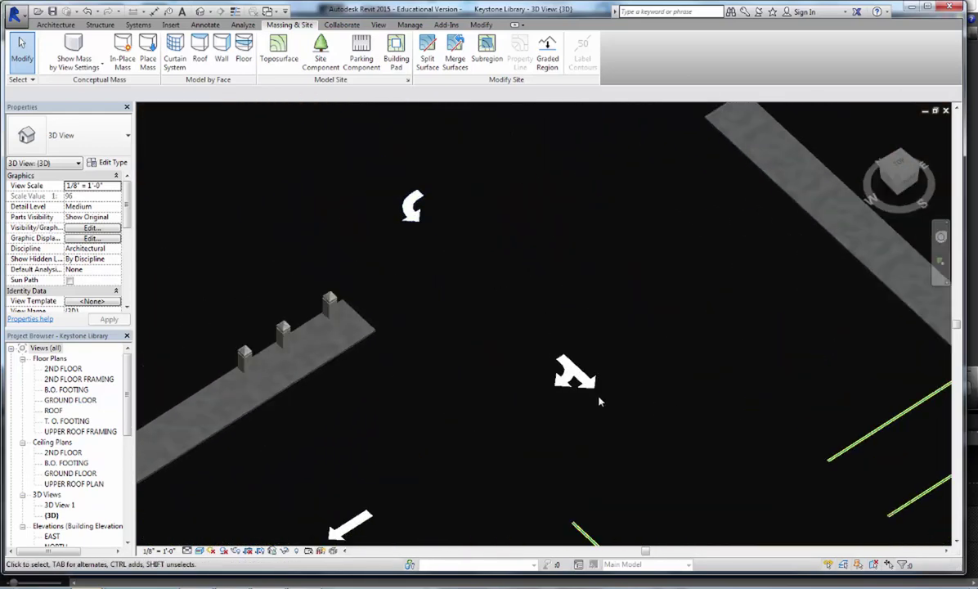
Start placing a site component and browse the Logistics families in the Site library folder for loading.
scroll(682, 280, "up", 3)
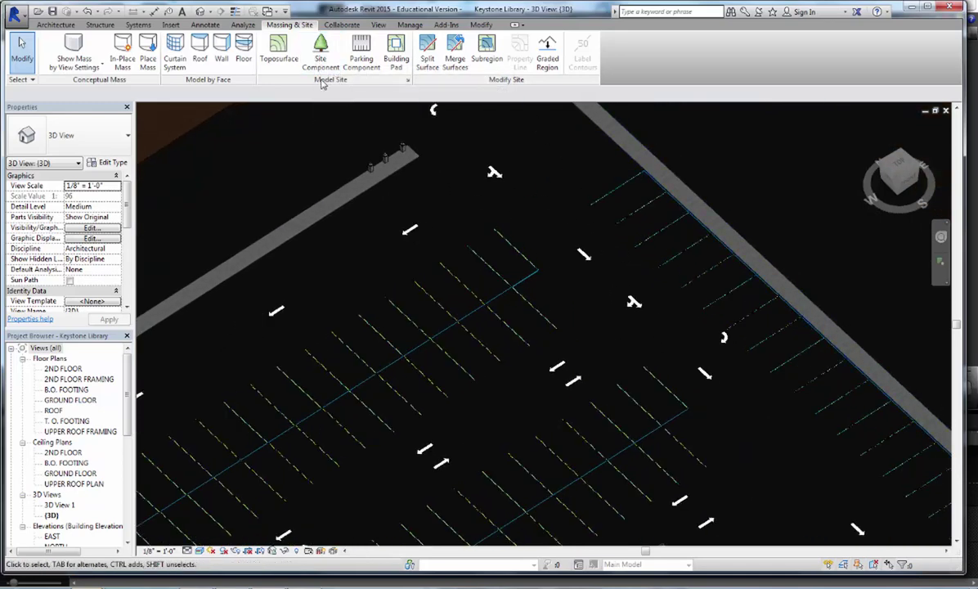
left_click(321, 52)
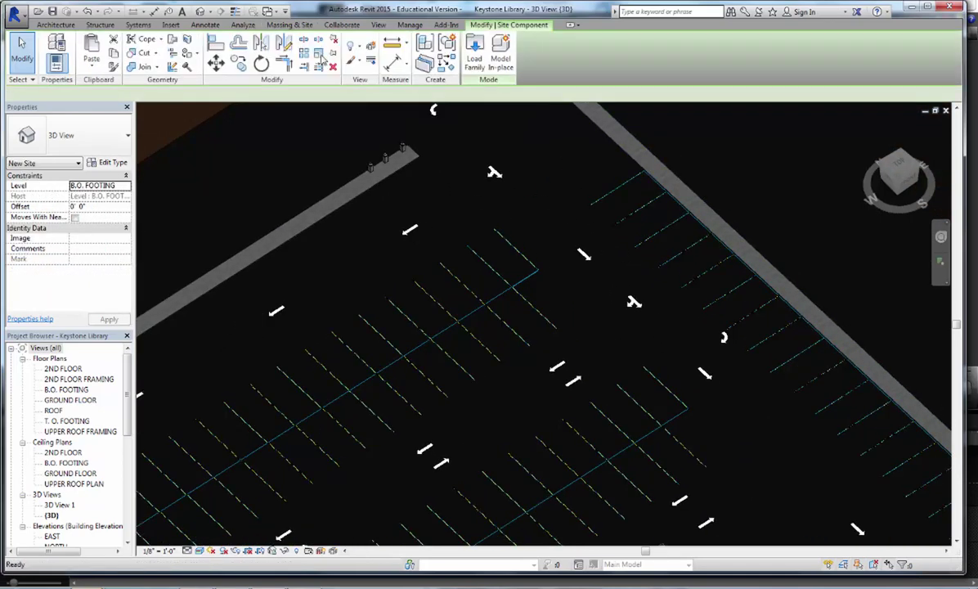
left_click(474, 50)
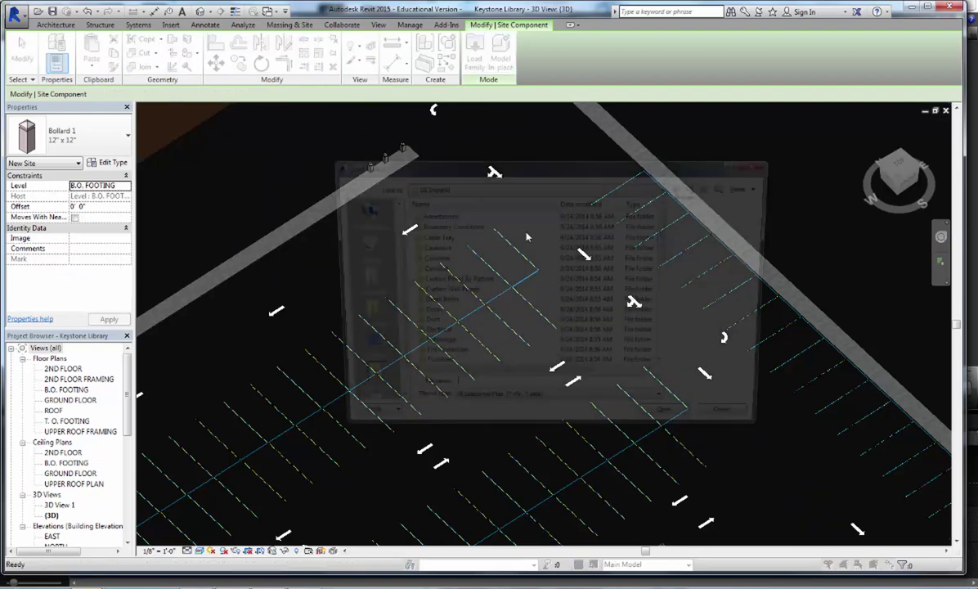
scroll(434, 344, "down", 7)
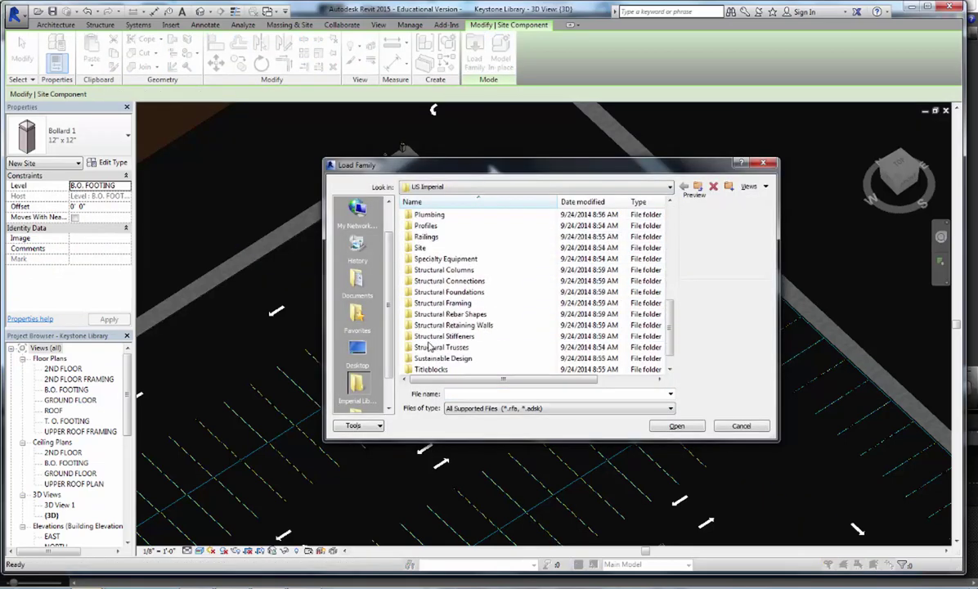
double_click(422, 247)
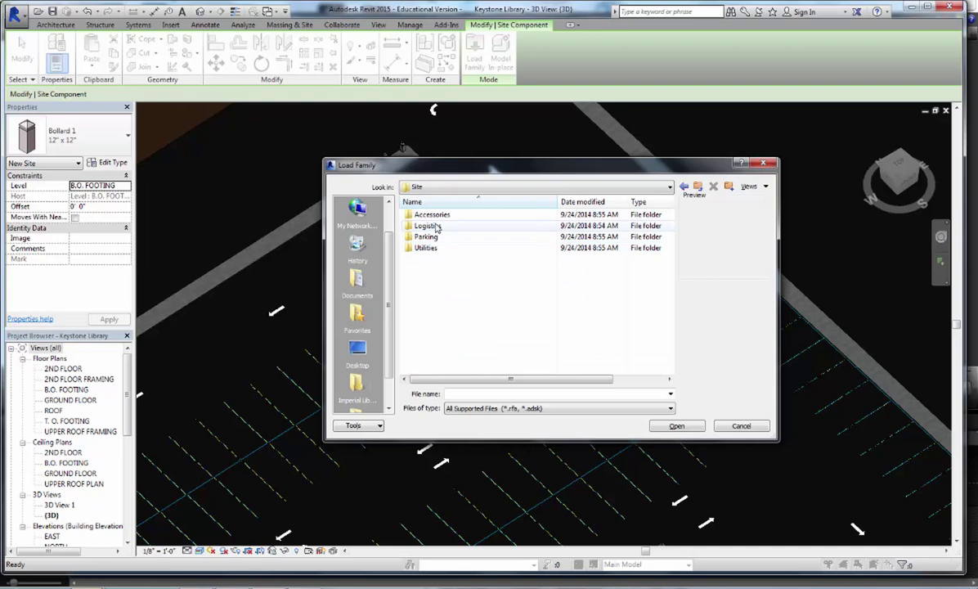
double_click(440, 227)
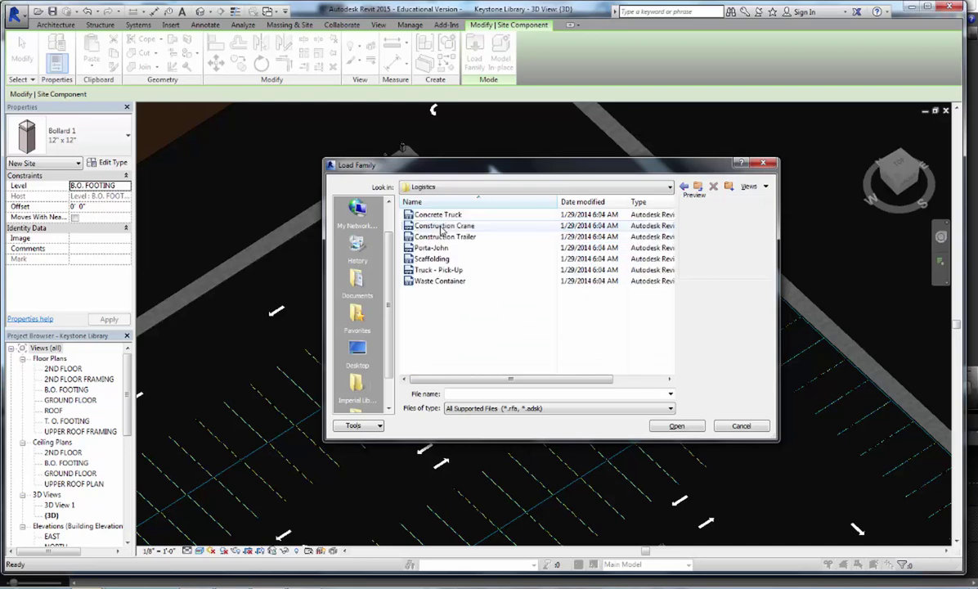
left_click(444, 237)
left_click(685, 186)
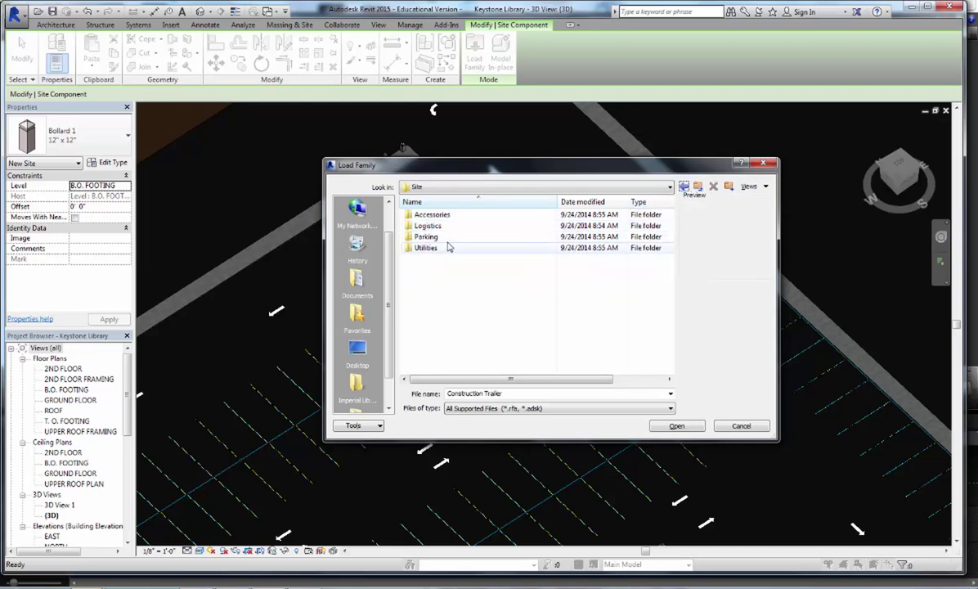
Preview the Direction Arrows families in the Parking folder against the arrows in the lot and close the family browser without loading.
double_click(426, 236)
left_click(433, 259)
left_click(446, 248)
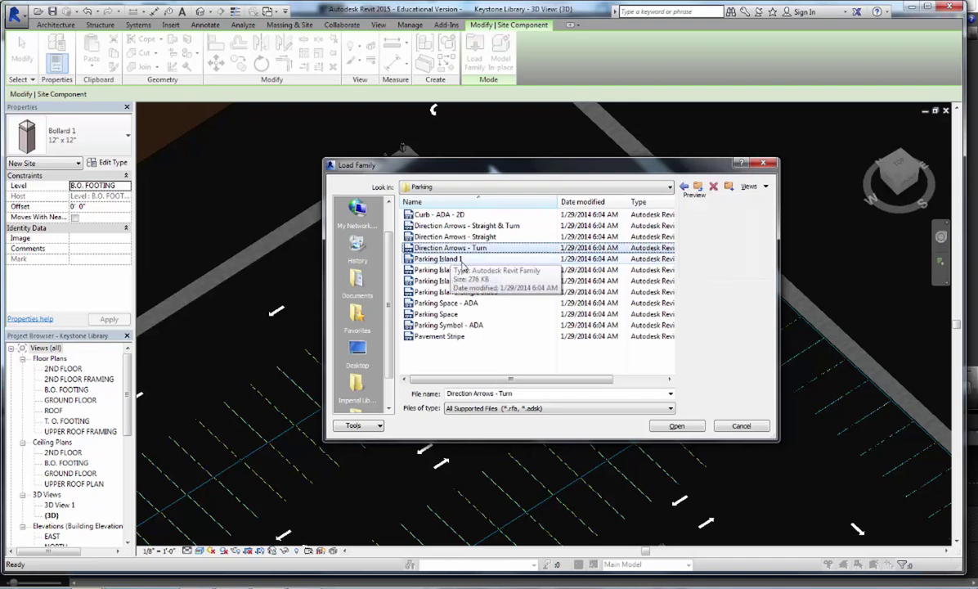
key("Up")
key("Up")
key("Down")
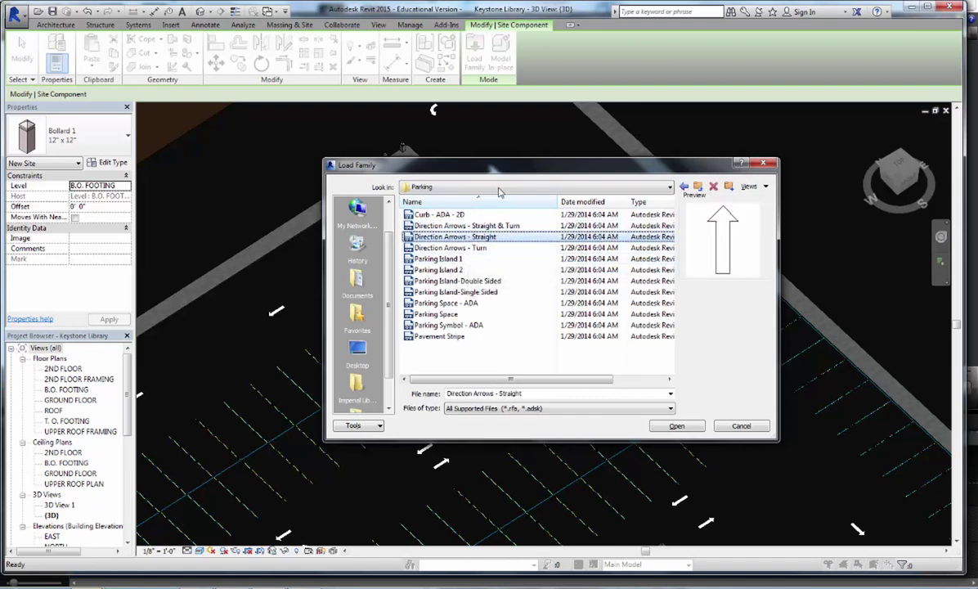
left_click_drag(513, 173, 397, 401)
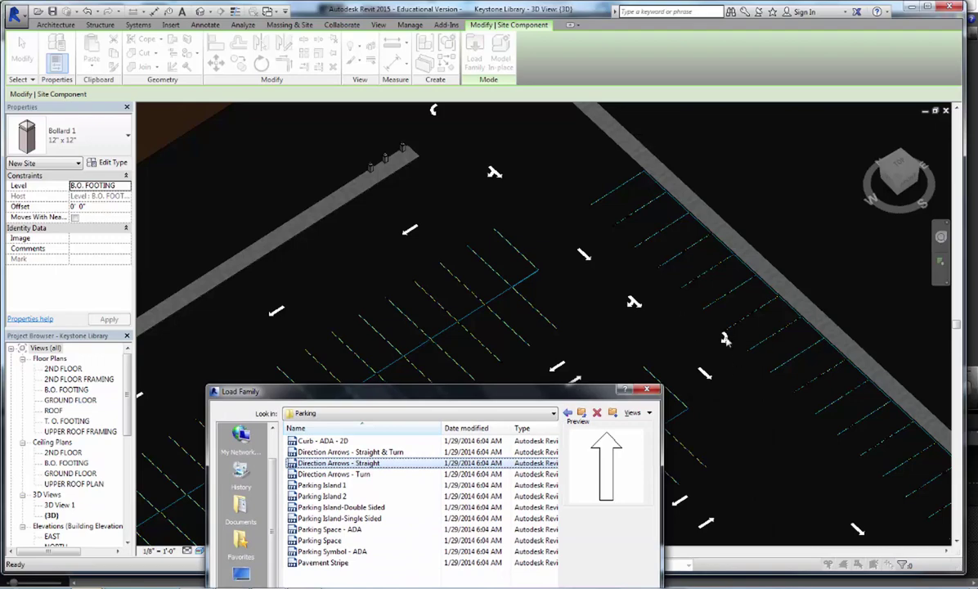
left_click_drag(512, 406, 557, 340)
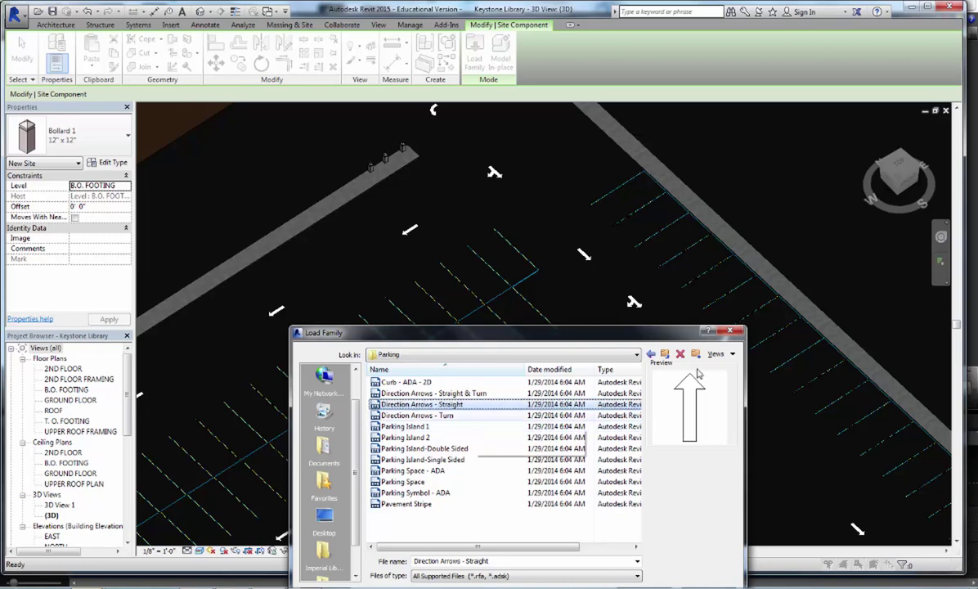
left_click(743, 330)
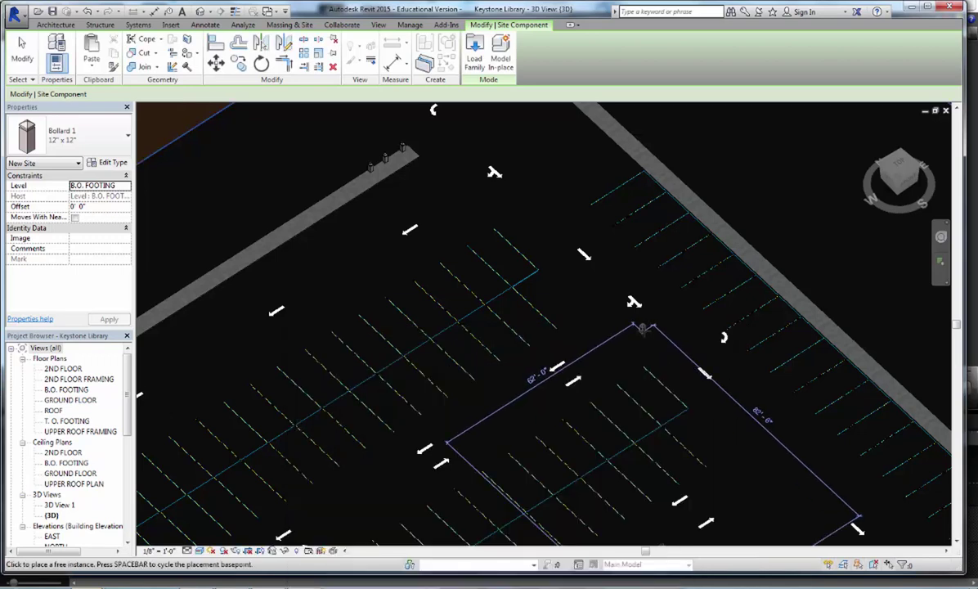
Leave component placement, select the Direction Arrows - Straight & Turn component at the drive aisle junction and show it in the GROUND FLOOR plan.
scroll(644, 319, "up", 5)
key("Escape")
left_click(629, 275)
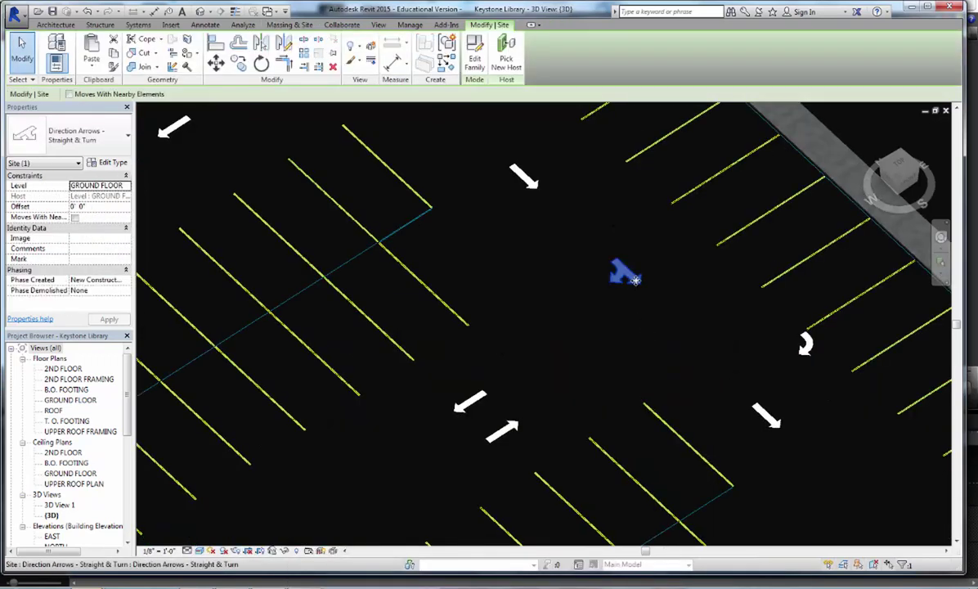
left_click(900, 165)
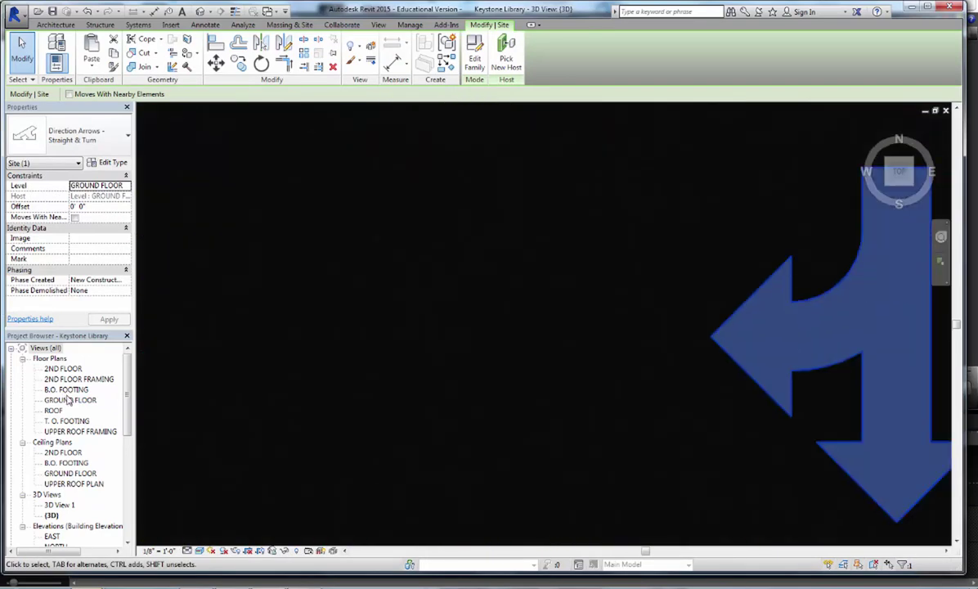
double_click(70, 400)
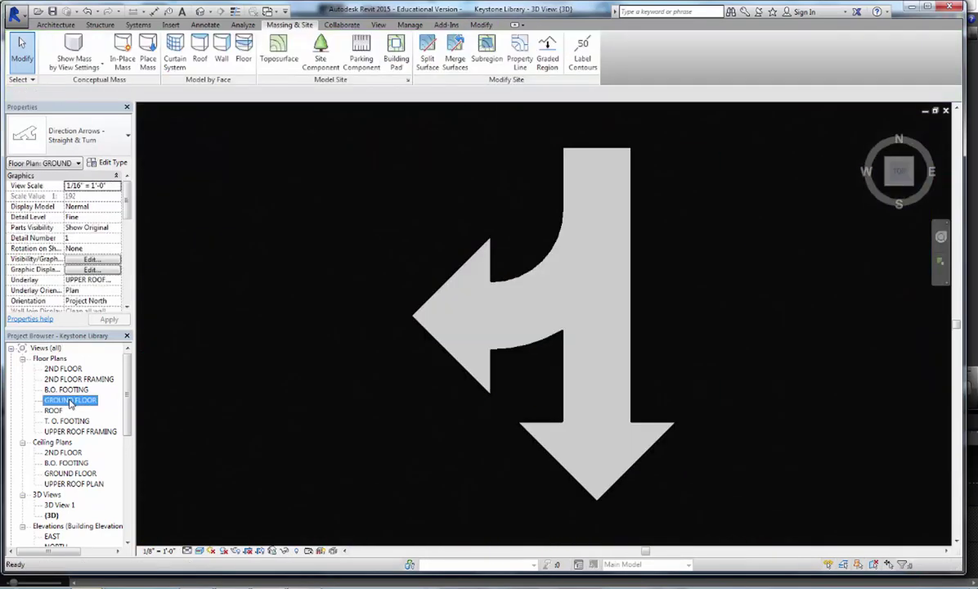
scroll(518, 283, "up", 10)
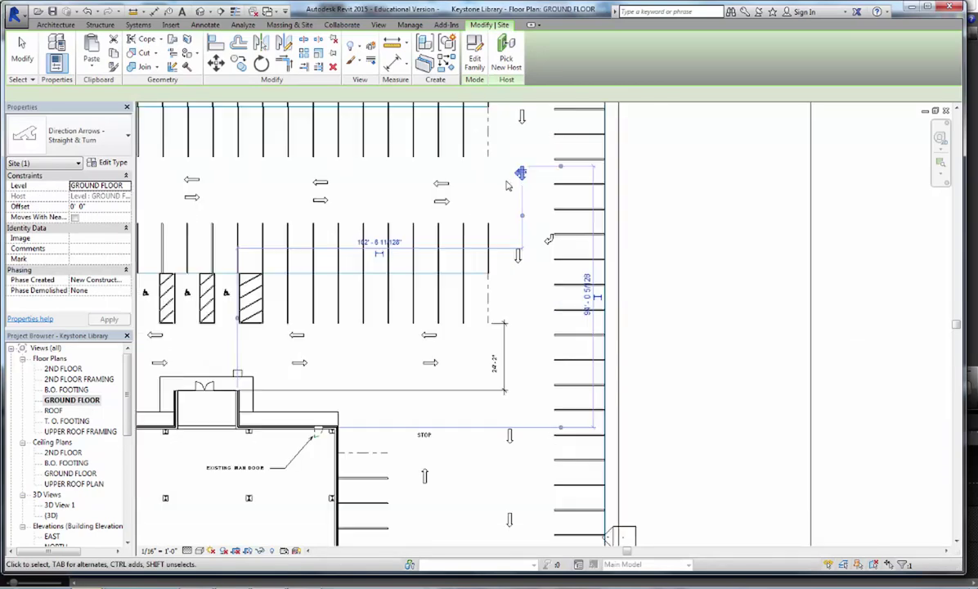
Flip the hand of the selected Straight & Turn arrow back and forth, ending with its turn branch facing the central drive aisle.
left_click(521, 208)
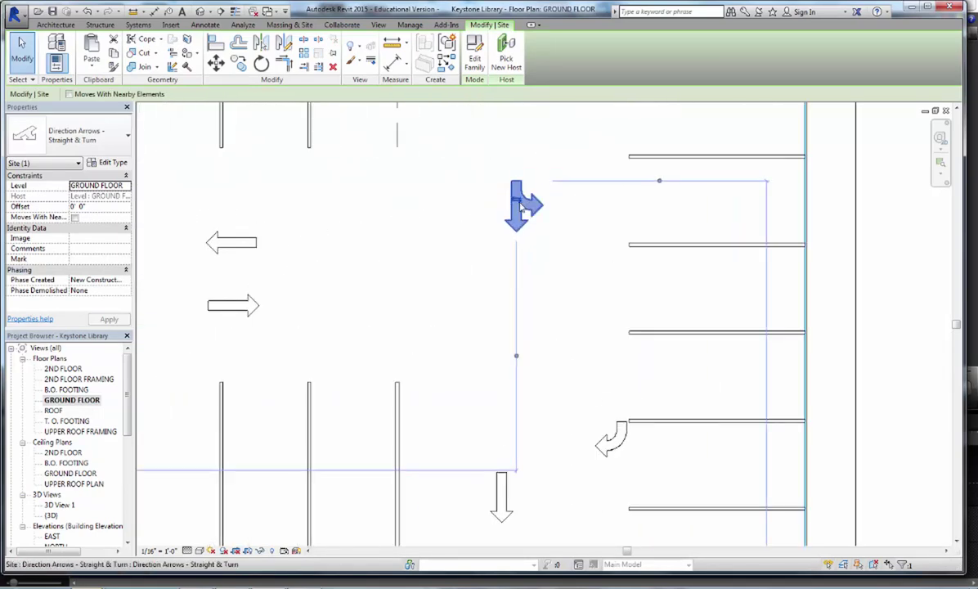
left_click(518, 205)
left_click(518, 205)
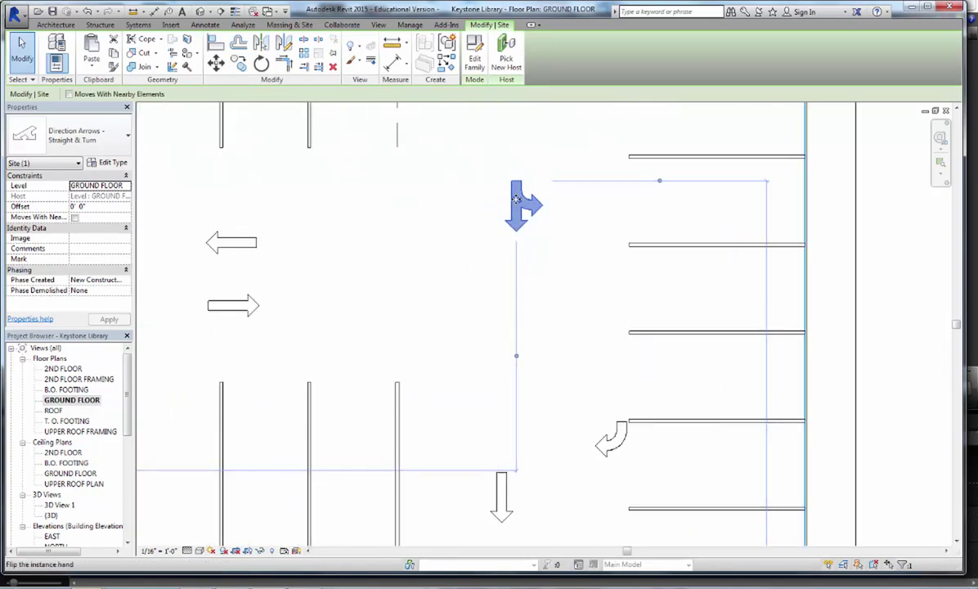
left_click(518, 204)
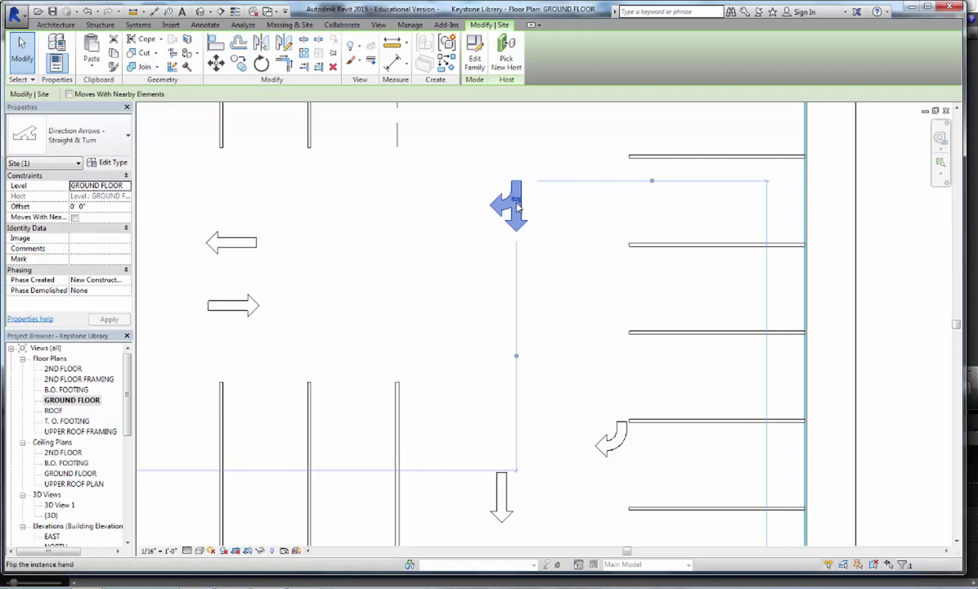
Mirror a copy of the Straight & Turn arrow about a drawn, roughly vertical axis beside it and delete the copy.
left_click(285, 44)
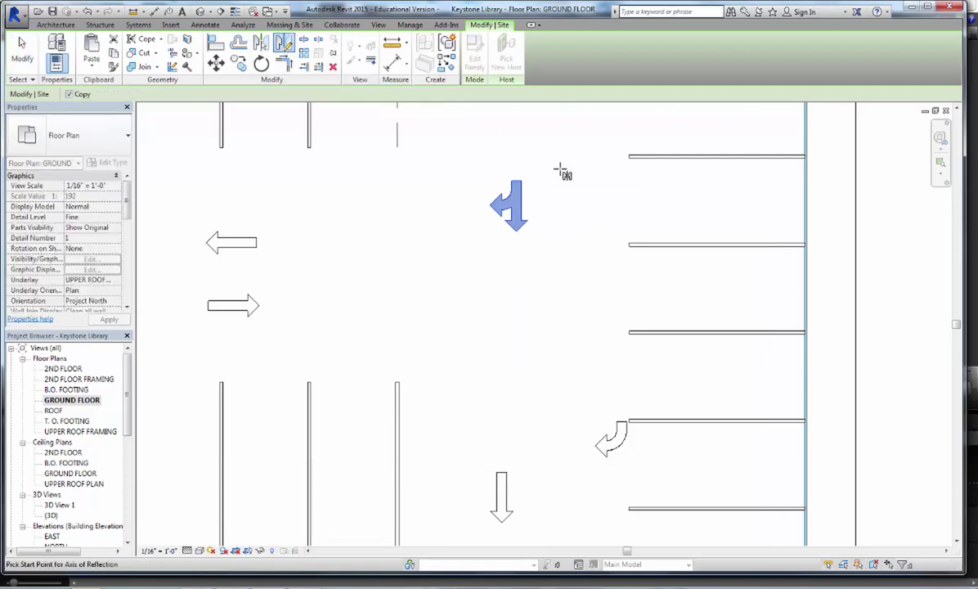
left_click(563, 172)
left_click(567, 258)
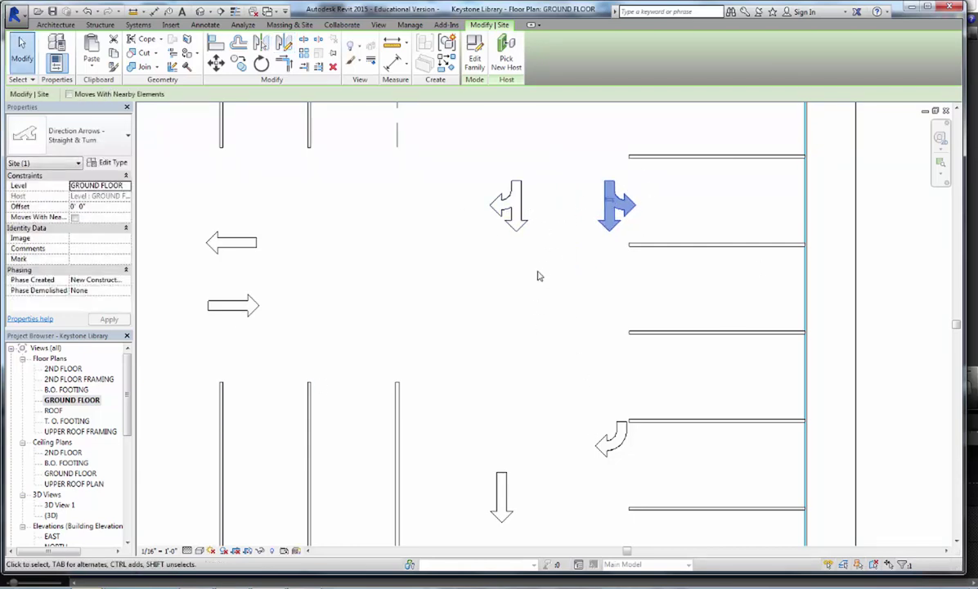
key("Delete")
Examine the traffic arrow layout across the whole parking lot in the GROUND FLOOR plan.
scroll(565, 343, "down", 2)
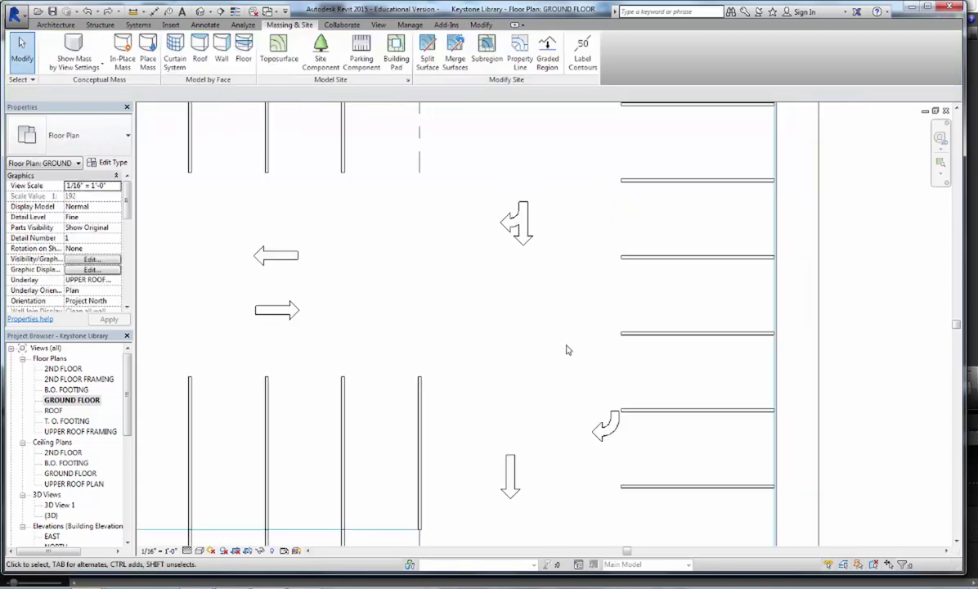
scroll(562, 370, "down", 6)
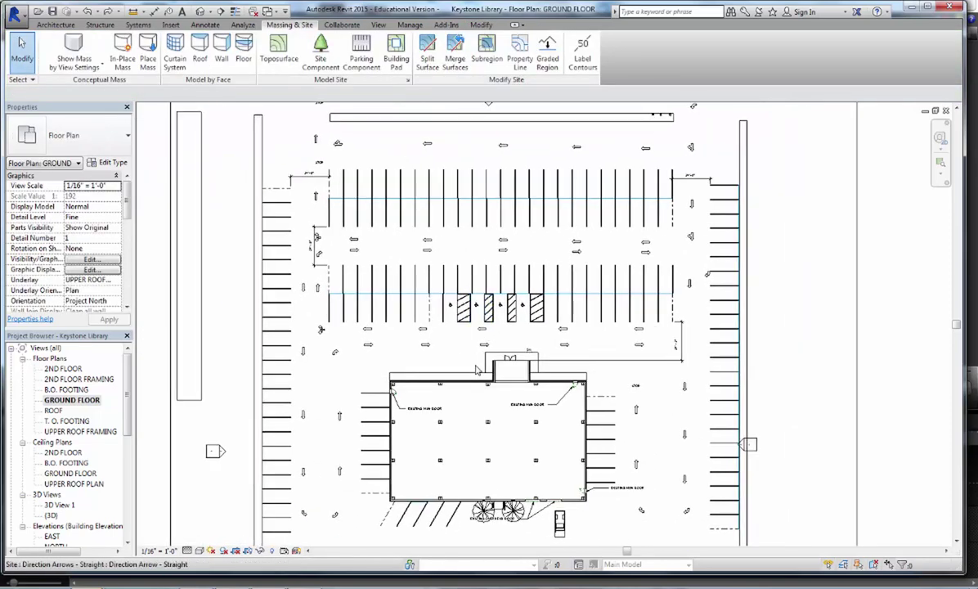
middle_click_drag(562, 371, 517, 335)
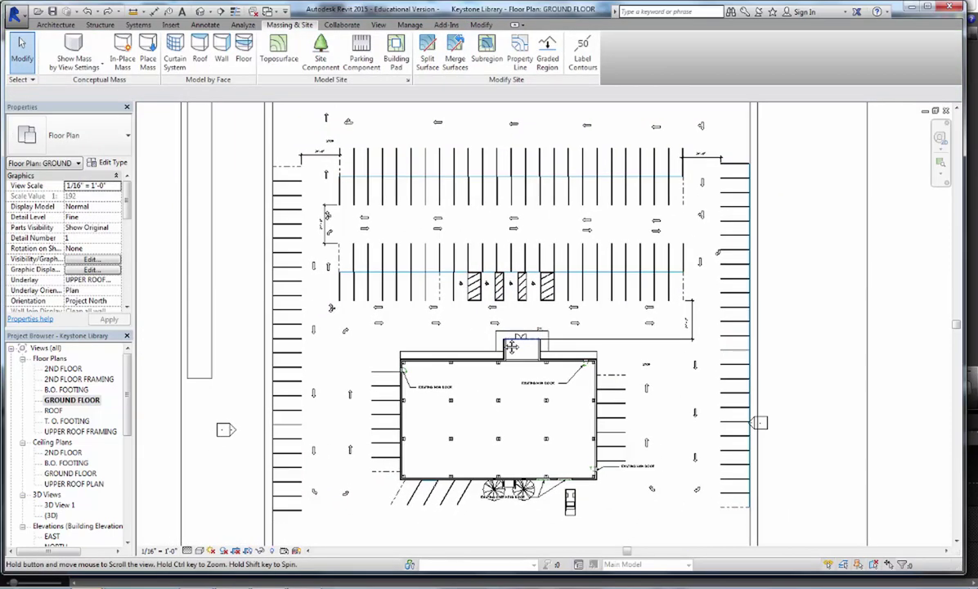
left_click(73, 401)
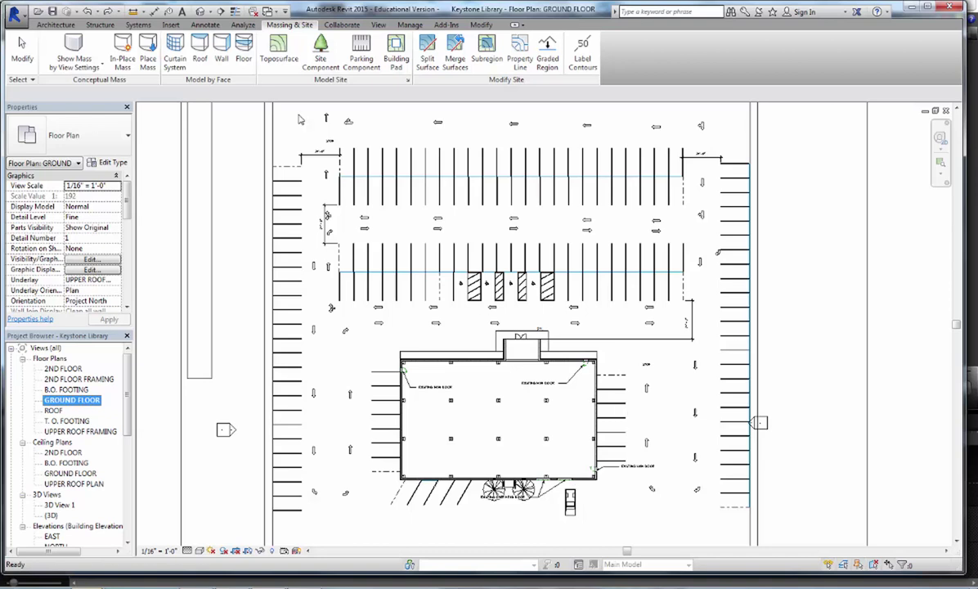
Switch to the default 3D view and examine the traffic arrows at the drive aisle junctions beside the building.
left_click(201, 11)
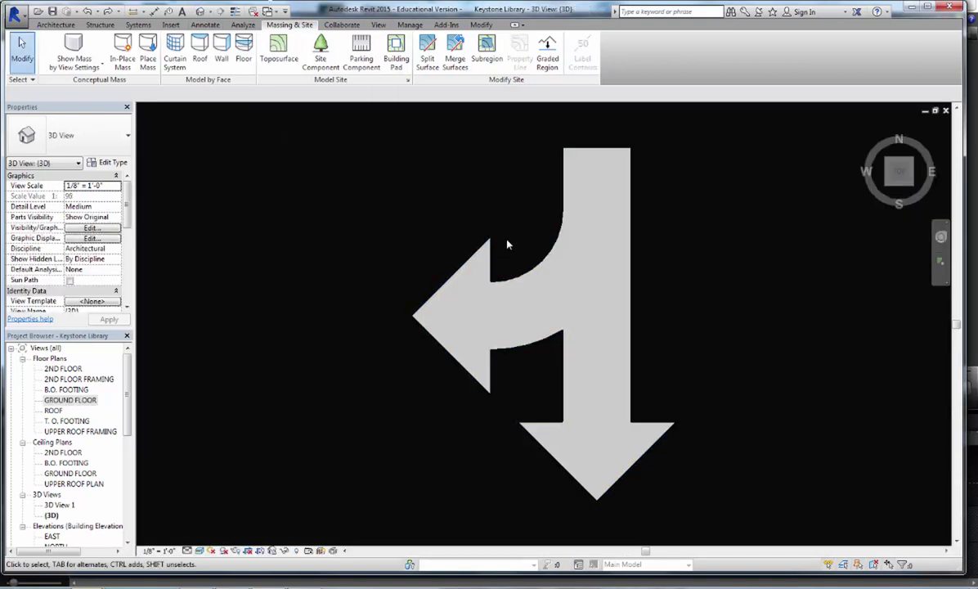
scroll(508, 245, "down", 8)
scroll(512, 262, "down", 5)
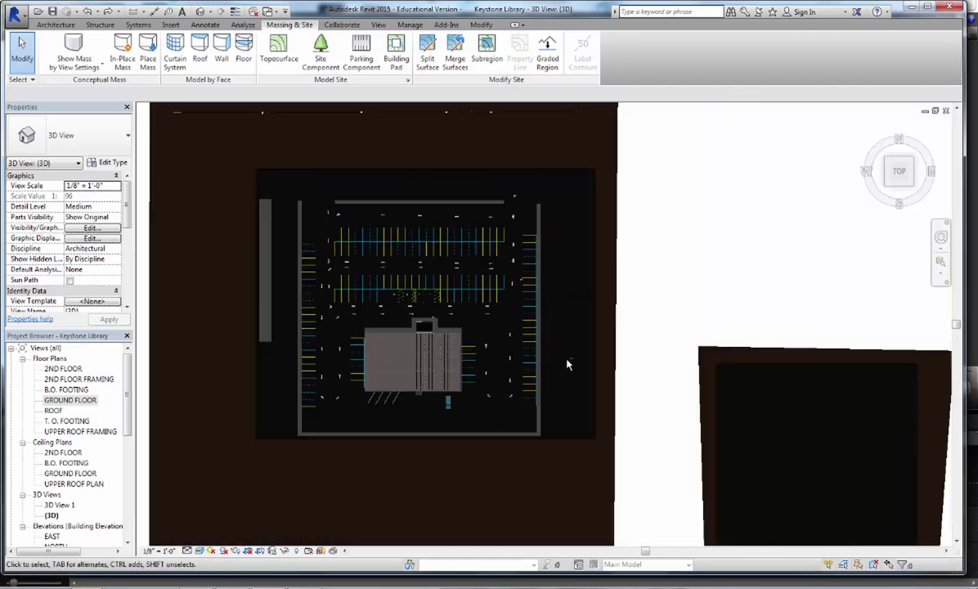
middle_click_drag(590, 284, 386, 330, "shift")
scroll(360, 343, "up", 8)
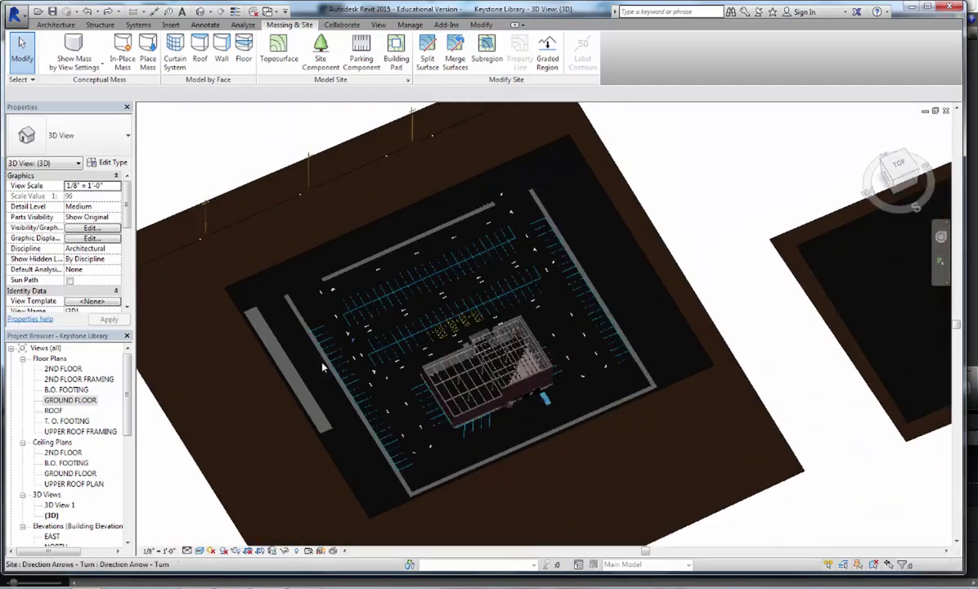
scroll(342, 358, "down", 3)
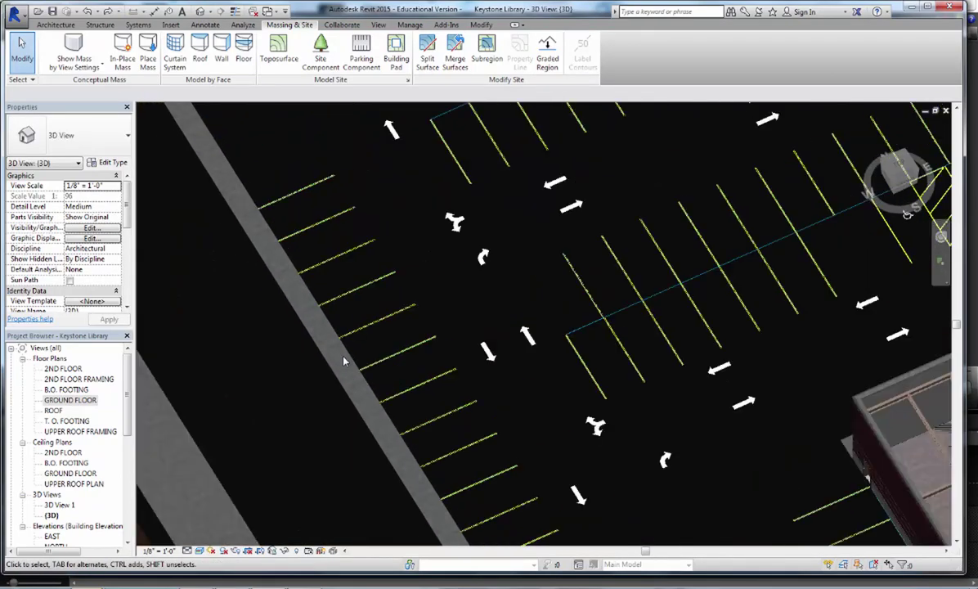
middle_click_drag(357, 311, 260, 206)
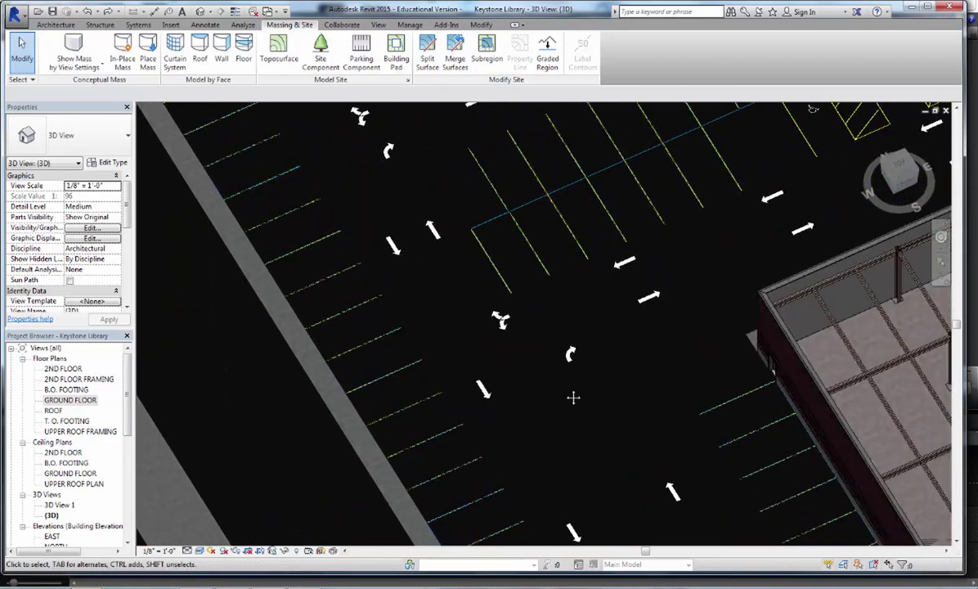
middle_click_drag(574, 397, 549, 294)
scroll(392, 367, "up", 1)
scroll(392, 366, "down", 3)
scroll(435, 397, "down", 4)
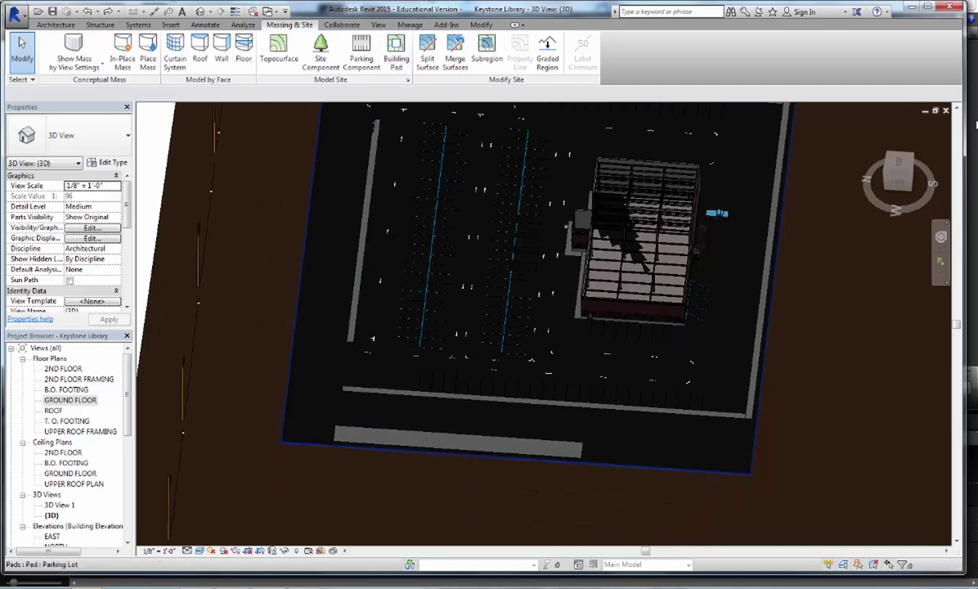
From the top view of the separate demo site, start a building pad on the GROUND FLOOR level with a height offset of 0' 3".
left_click(906, 161)
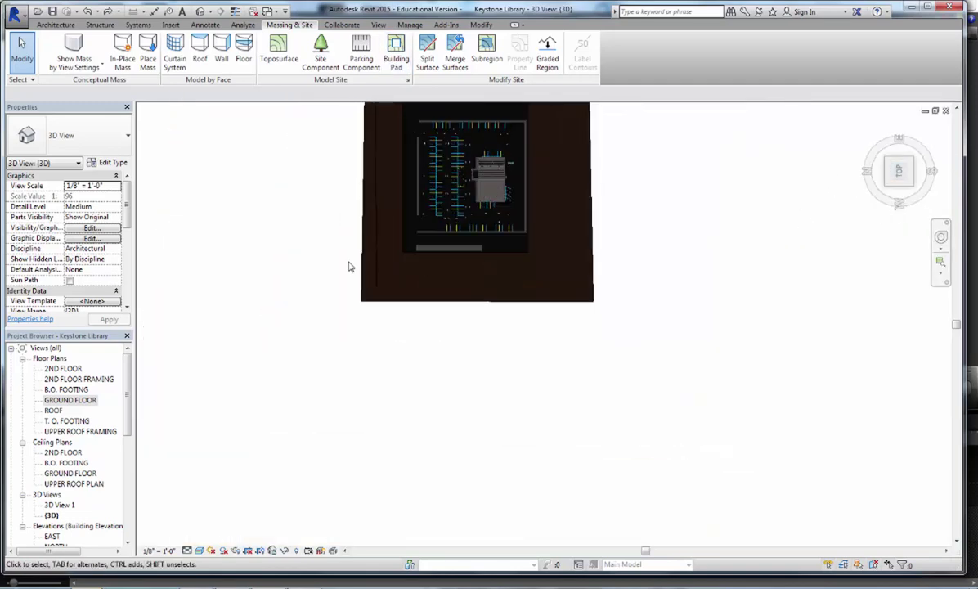
scroll(620, 180, "up", 5)
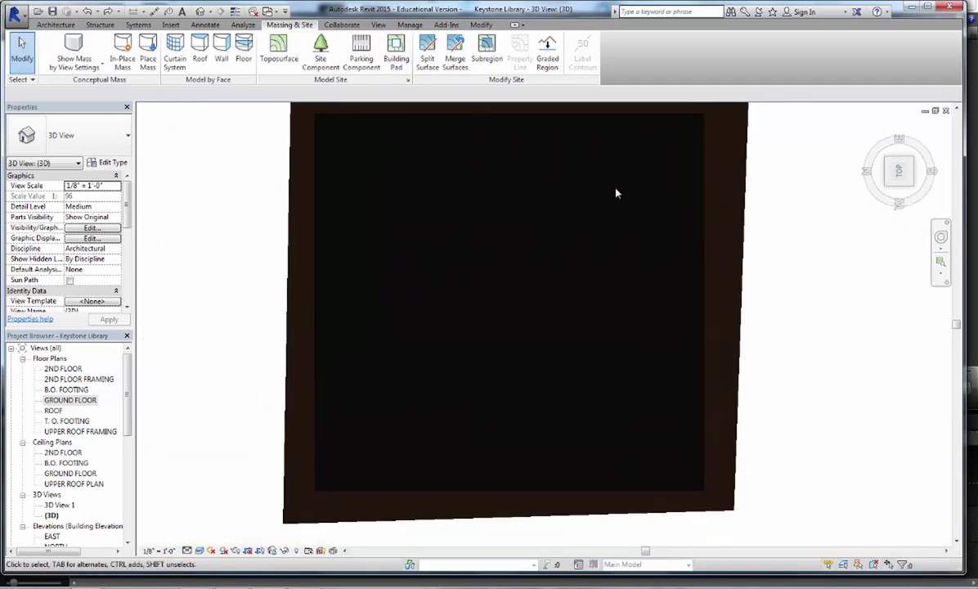
left_click(396, 53)
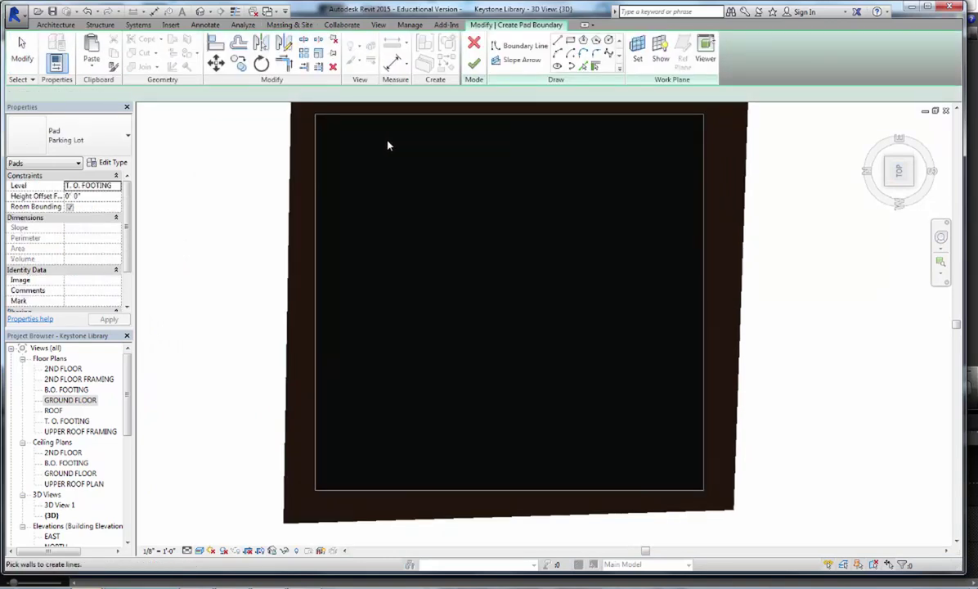
left_click(115, 186)
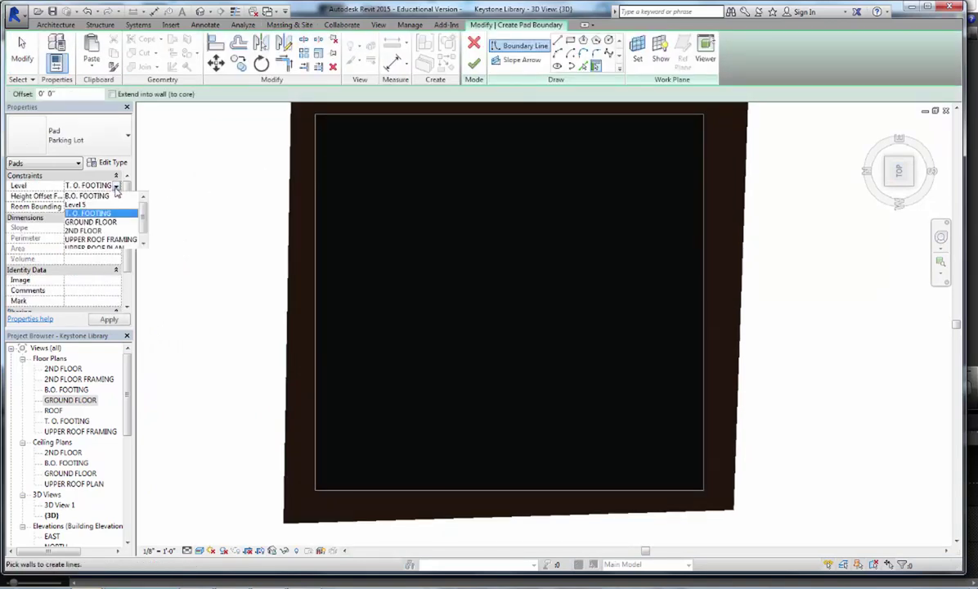
left_click(88, 211)
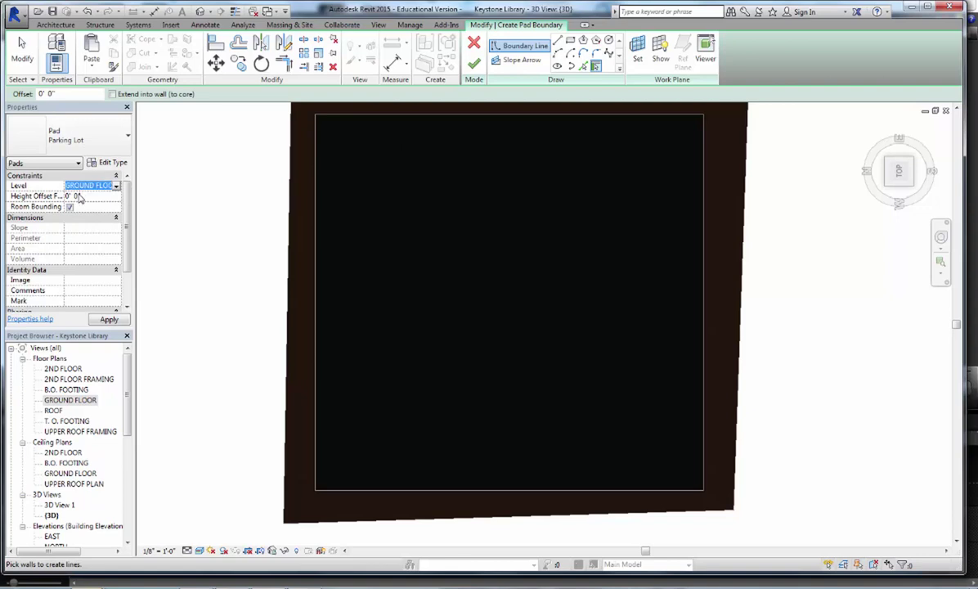
left_click(77, 195)
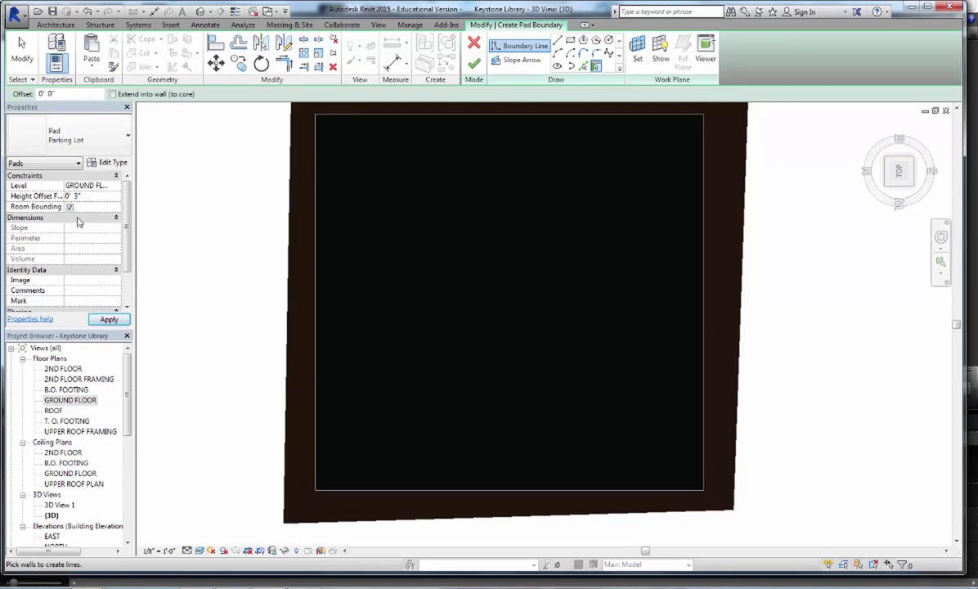
key("Return")
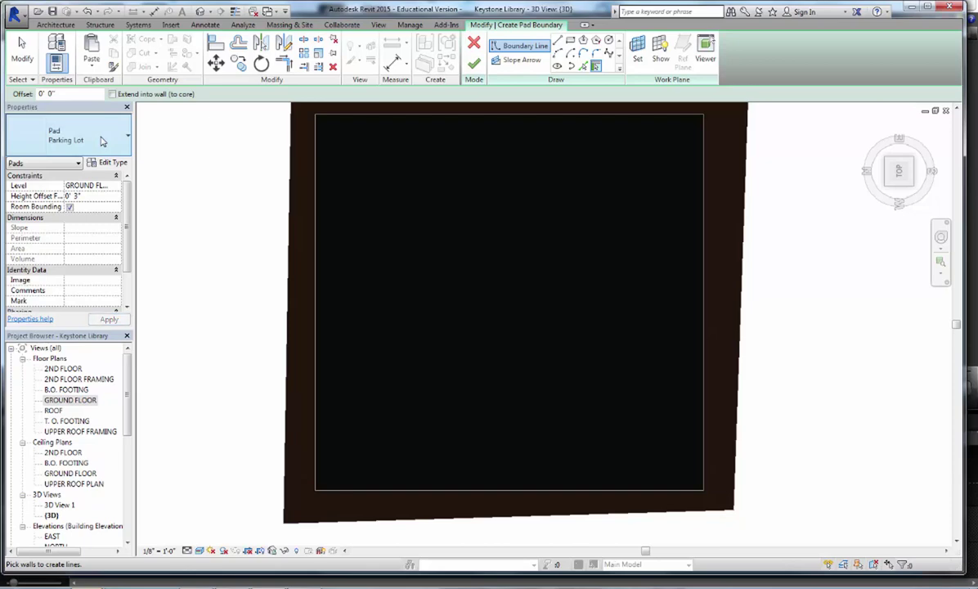
Try to duplicate the Parking Lot pad type under the name Sidewalk.
left_click(113, 162)
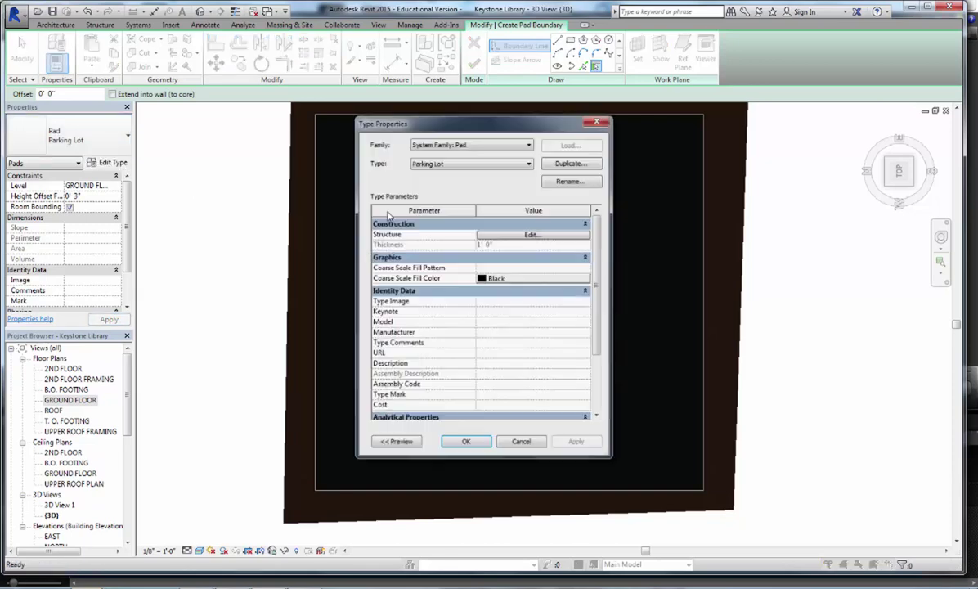
left_click(579, 164)
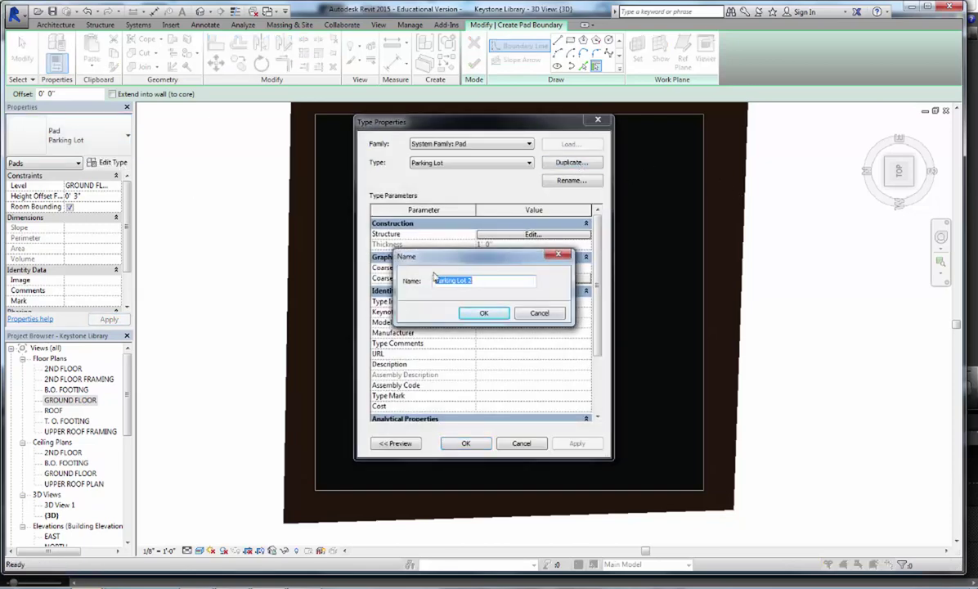
type("Sidewalk")
left_click(490, 316)
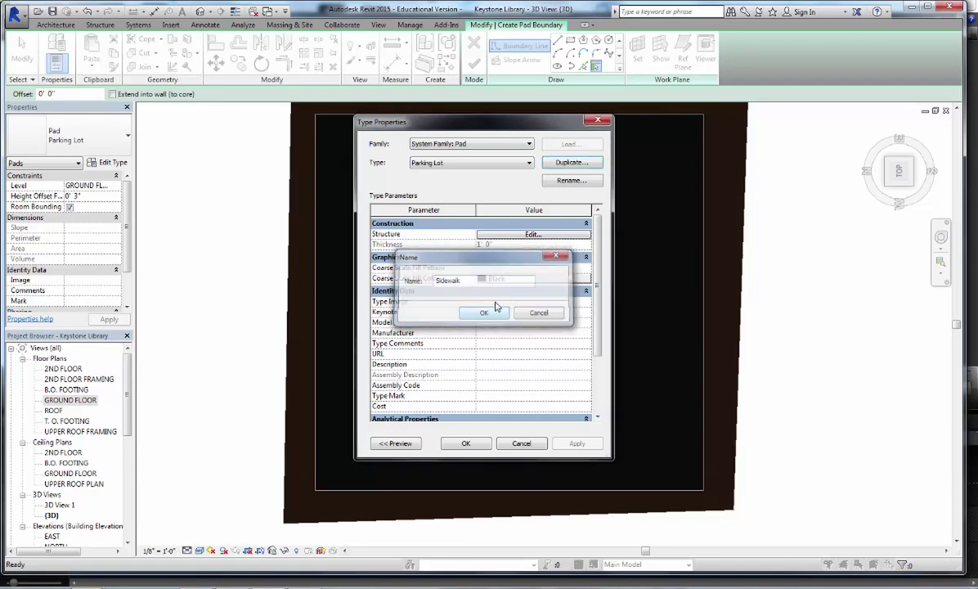
Open the Parking Lot type's structure, search the materials for concrete, and cancel out of the type edits.
left_click(530, 235)
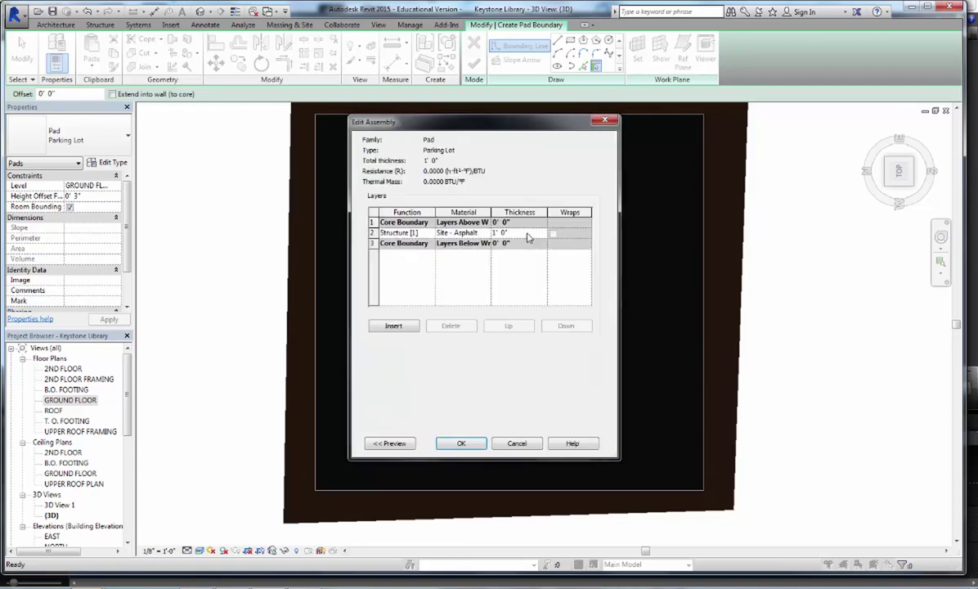
left_click(456, 233)
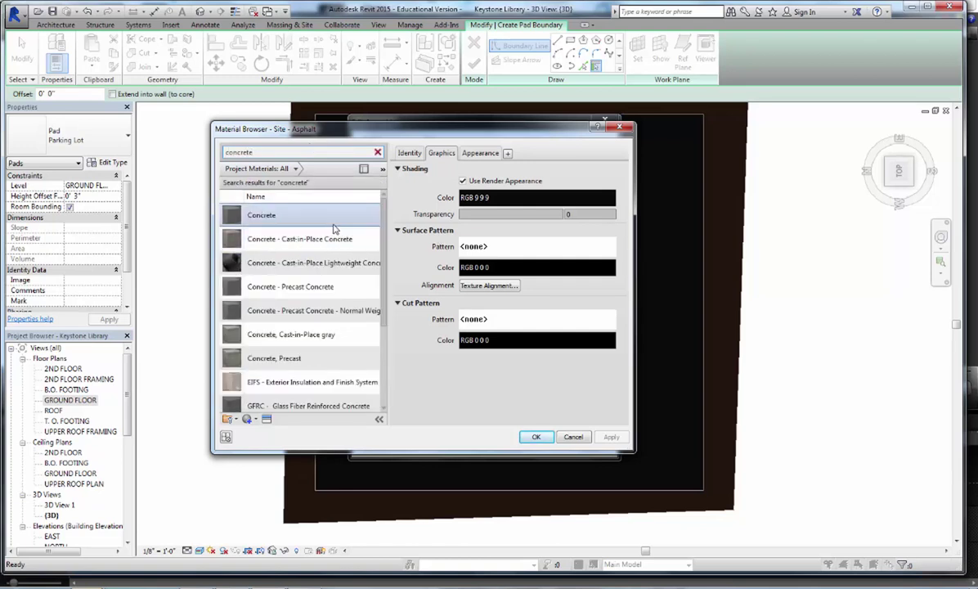
double_click(336, 219)
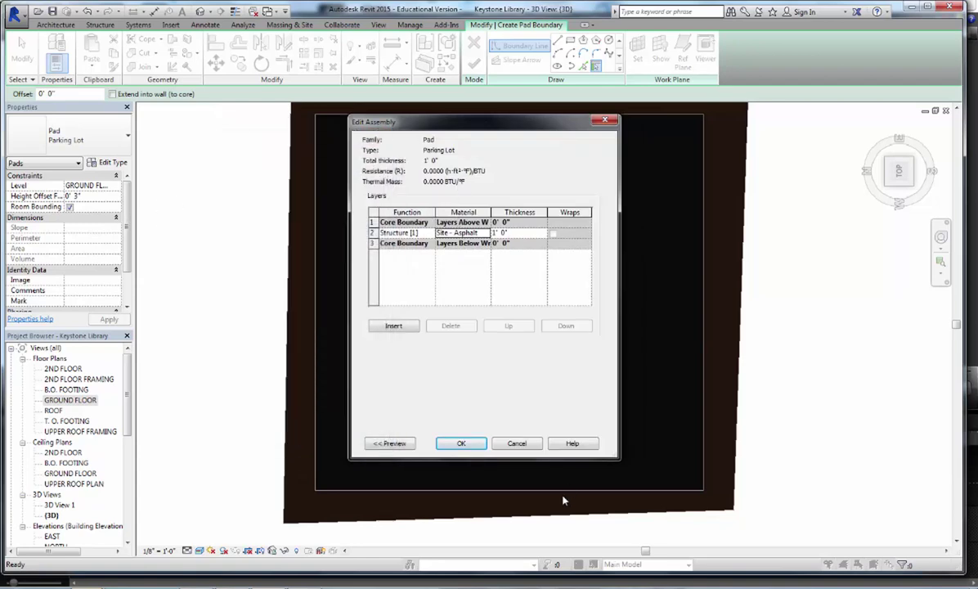
left_click(521, 443)
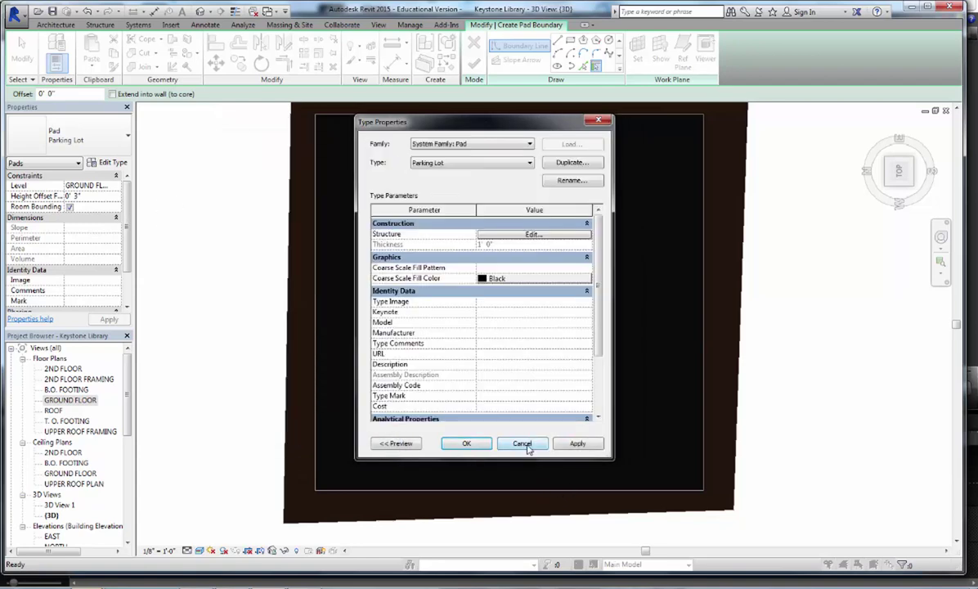
left_click(526, 446)
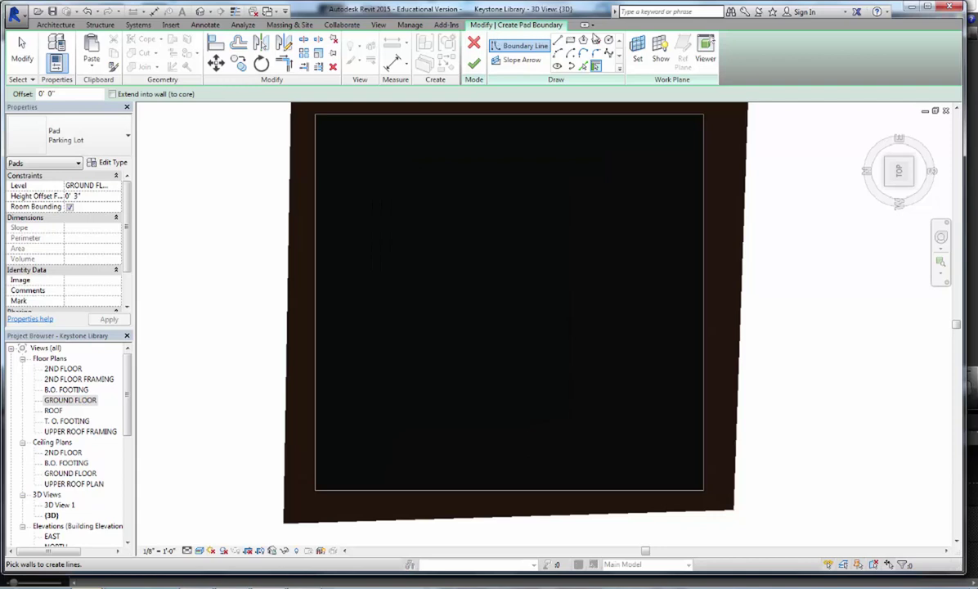
Sketch a rectangular pad boundary about 28' wide and 216' long on the demo site's asphalt pad.
left_click(570, 39)
left_click(576, 147)
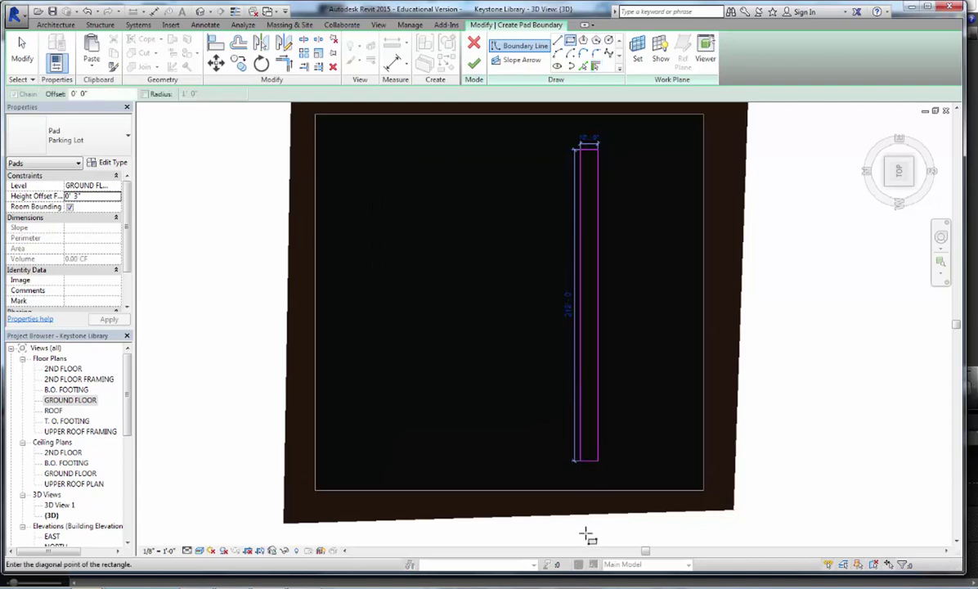
left_click(620, 480)
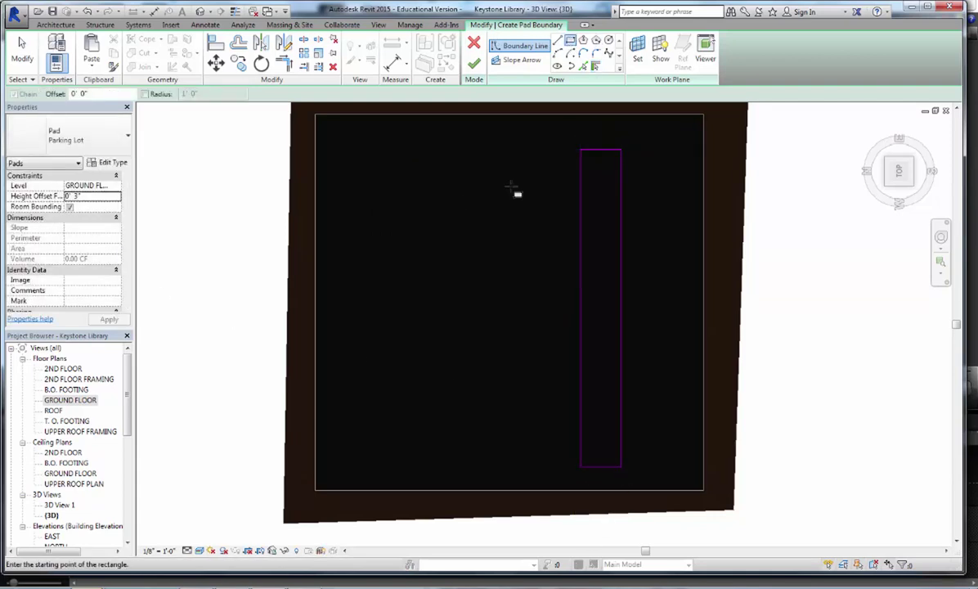
key("Escape")
Change the type of the pad being sketched to Sidewalk.
left_click(620, 159)
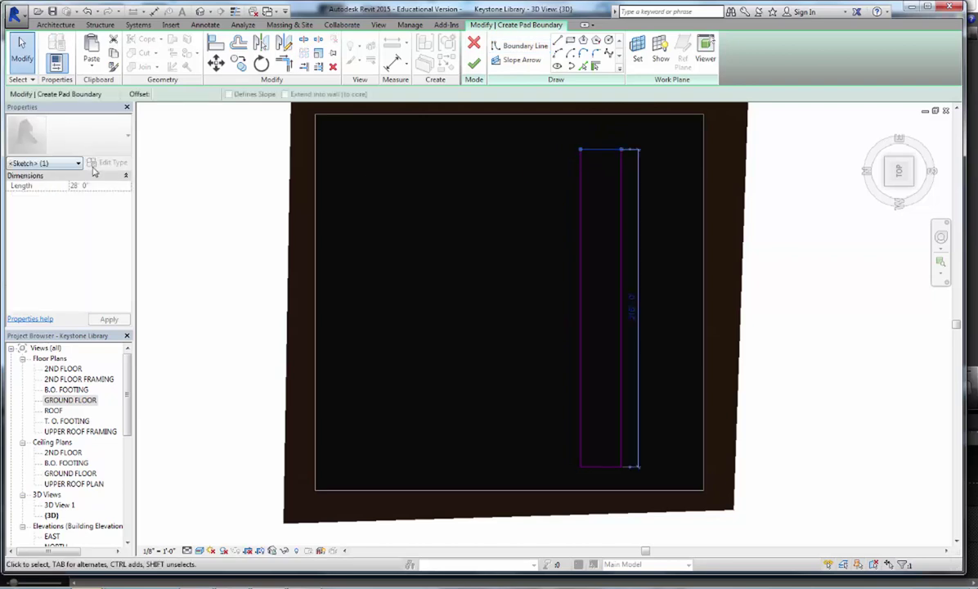
key("Escape")
left_click(109, 141)
left_click(95, 188)
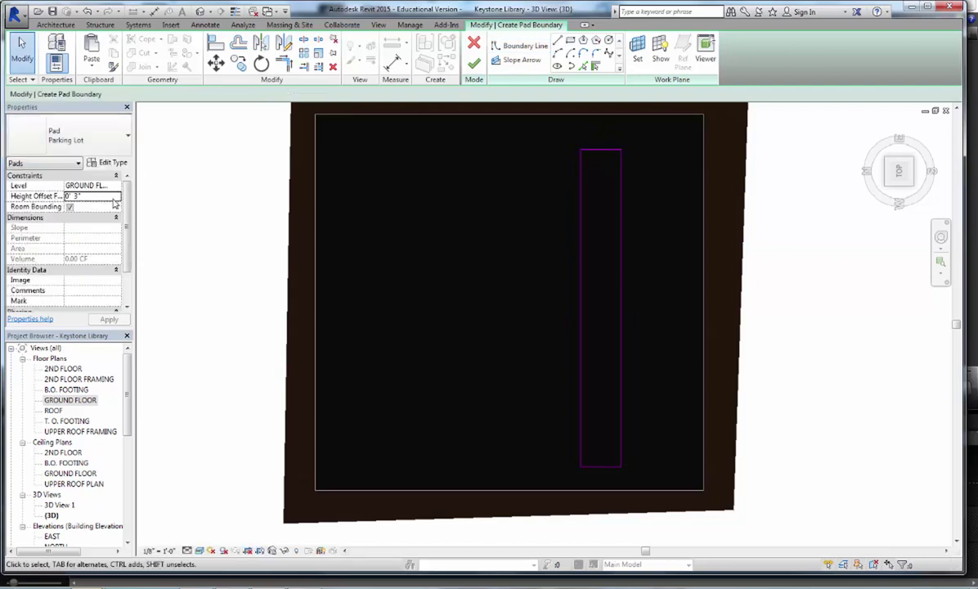
Examine the sketched sidewalk boundary and compare it with the sidewalks around the library's parking lot.
scroll(629, 170, "up", 3)
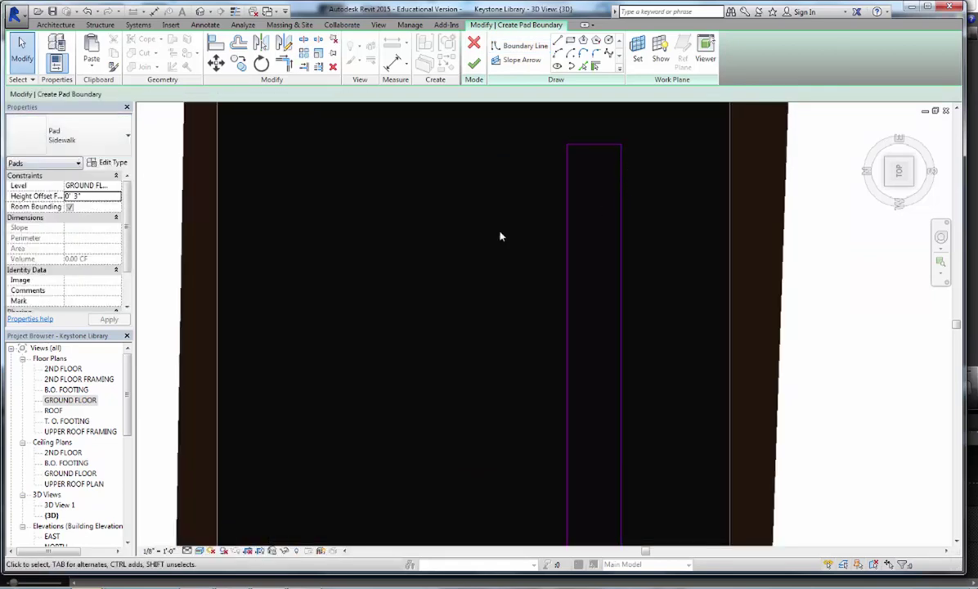
middle_click_drag(829, 287, 701, 290)
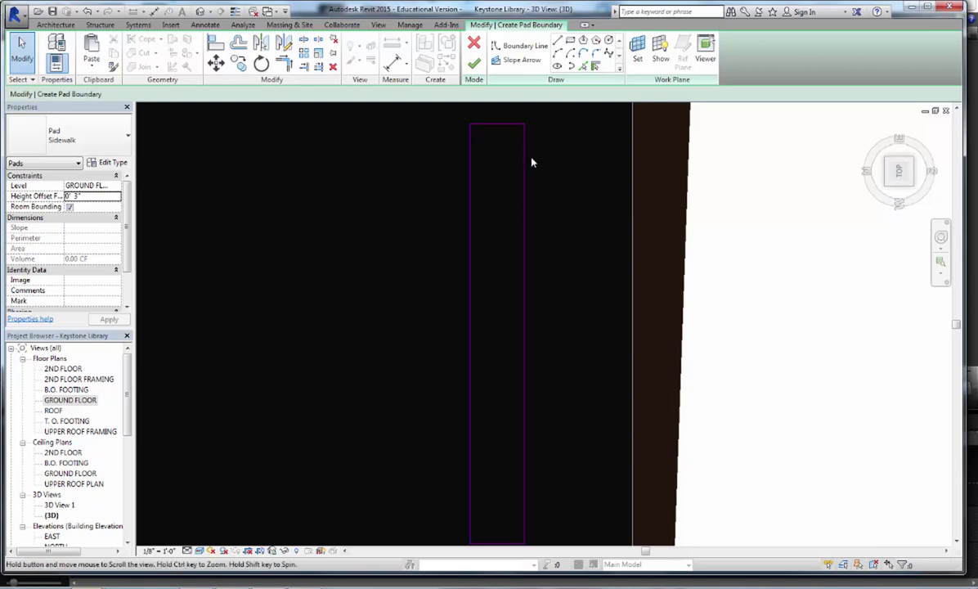
middle_click_drag(532, 162, 506, 157)
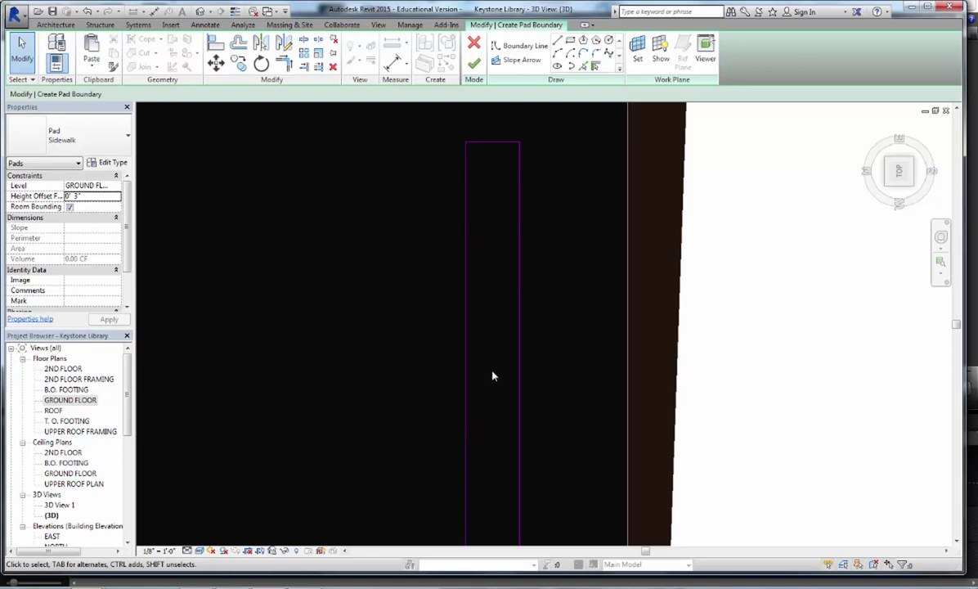
scroll(496, 332, "down", 5)
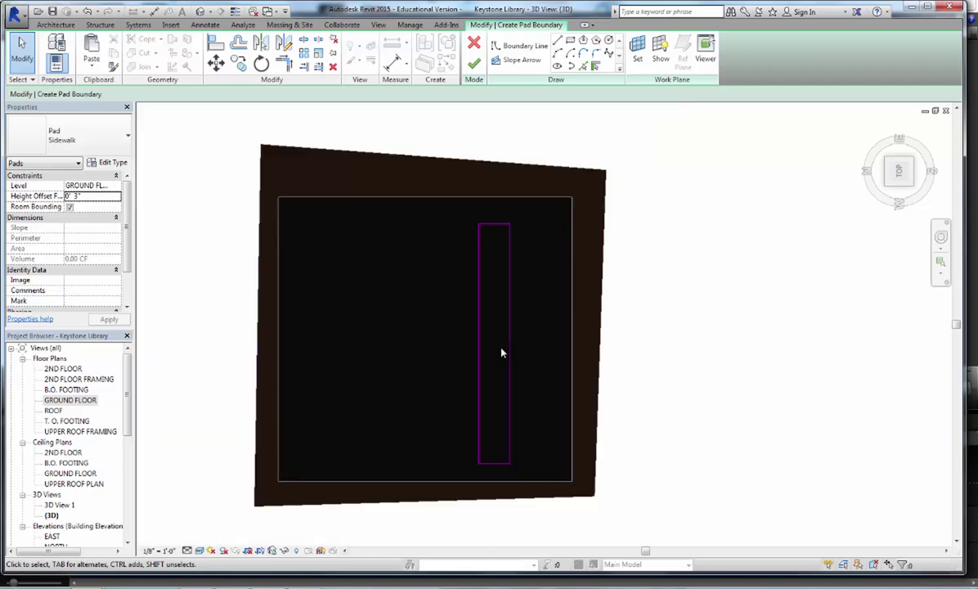
middle_click_drag(501, 435, 511, 226)
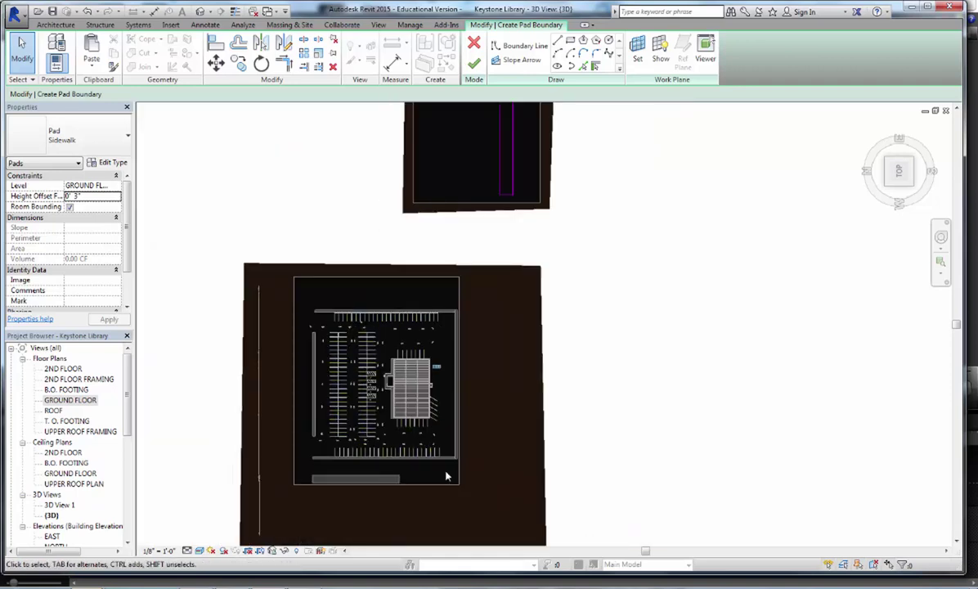
scroll(550, 234, "up", 2)
middle_click_drag(497, 293, 470, 487)
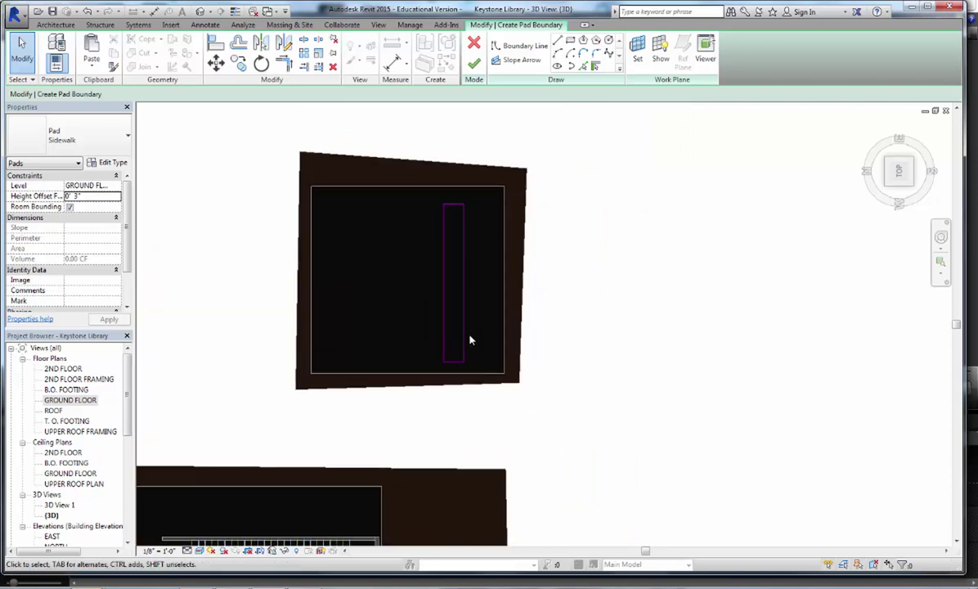
Set the sidewalk boundary's width to 5' by moving one of its long edges.
scroll(470, 337, "up", 2)
scroll(438, 142, "up", 2)
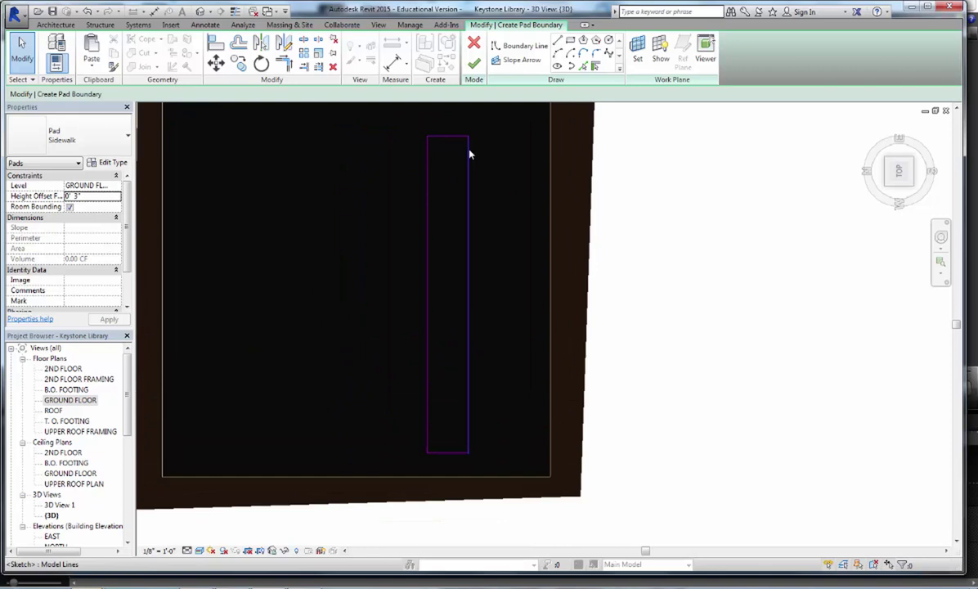
left_click(469, 151)
middle_click_drag(445, 398, 454, 318)
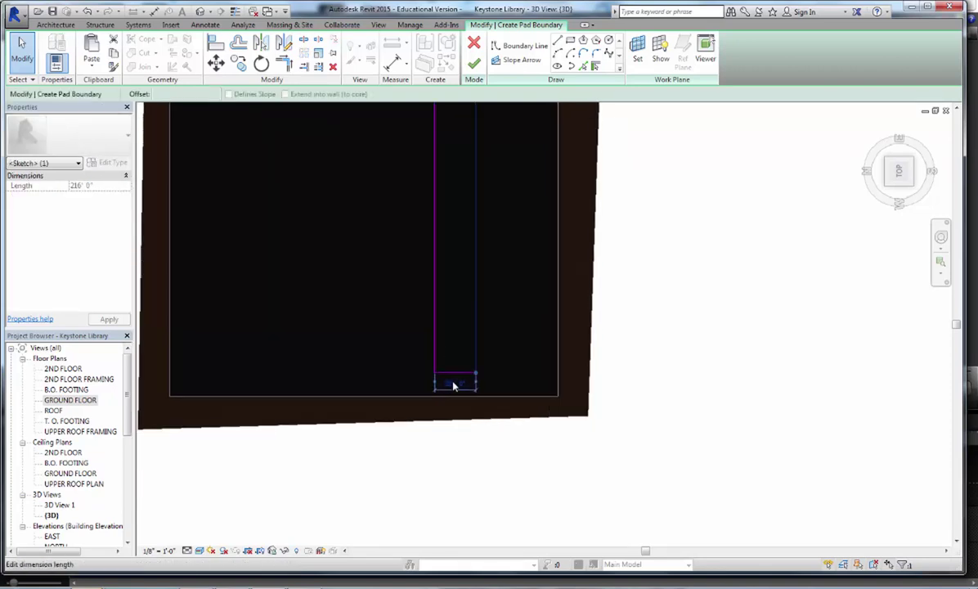
right_click(452, 385)
key("Escape")
left_click(450, 385)
type("5")
key("Return")
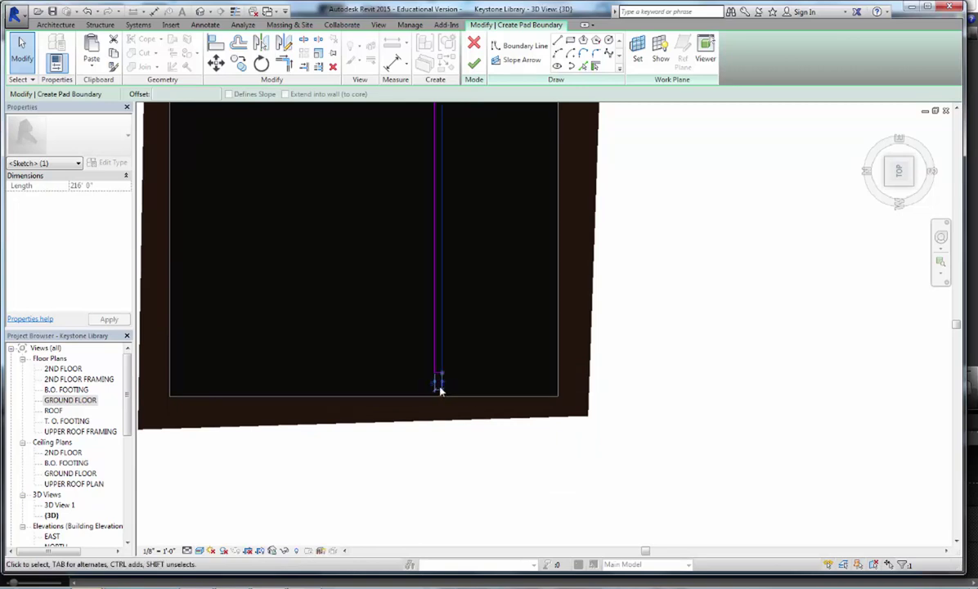
Finish the boundary sketch of the narrow Sidewalk pad and clear the selection.
scroll(439, 390, "up", 5)
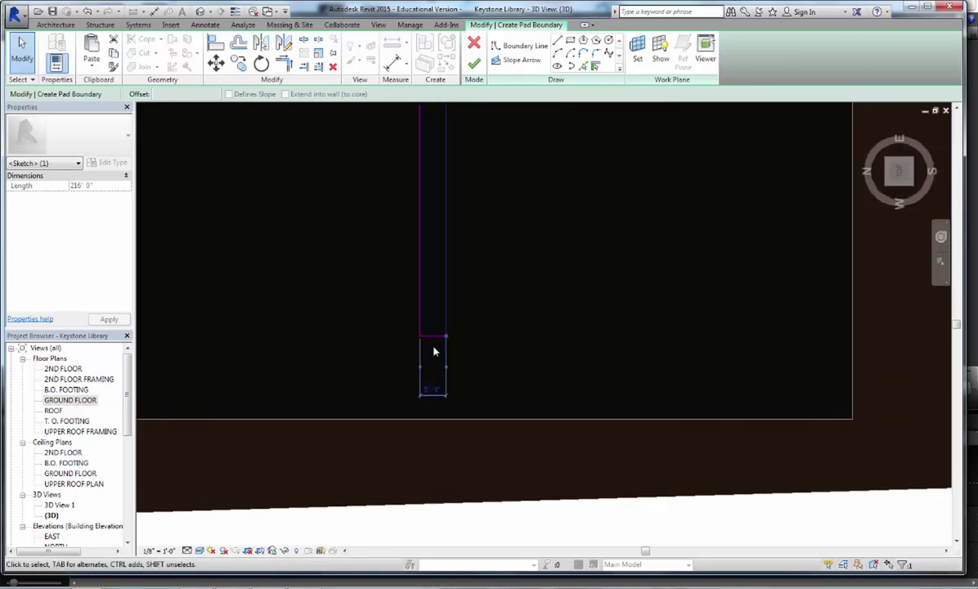
scroll(480, 358, "down", 2)
left_click(474, 63)
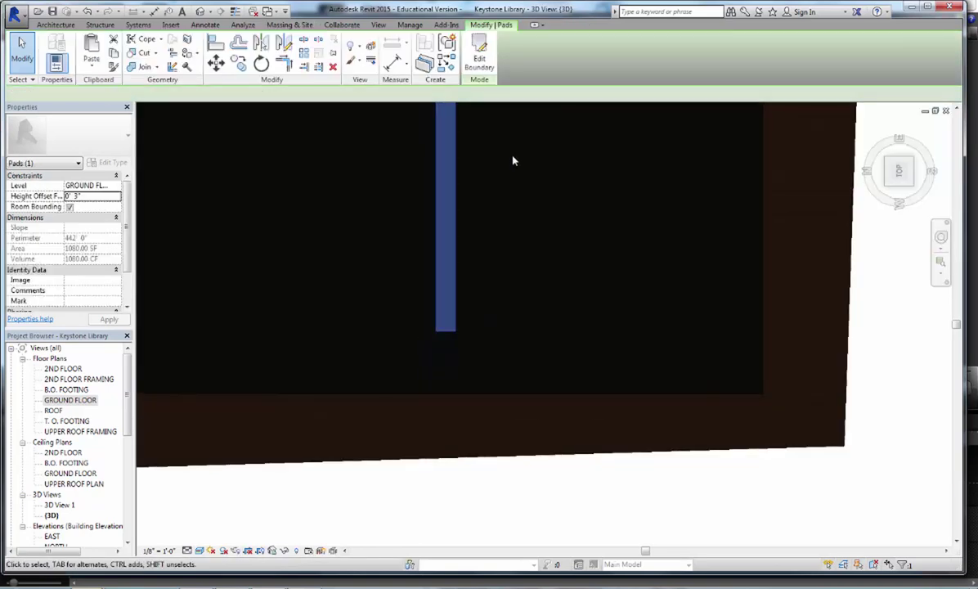
key("Escape")
Examine the library site's sidewalks in 3D, closing in on the raised pad beside the building.
scroll(540, 312, "down", 3)
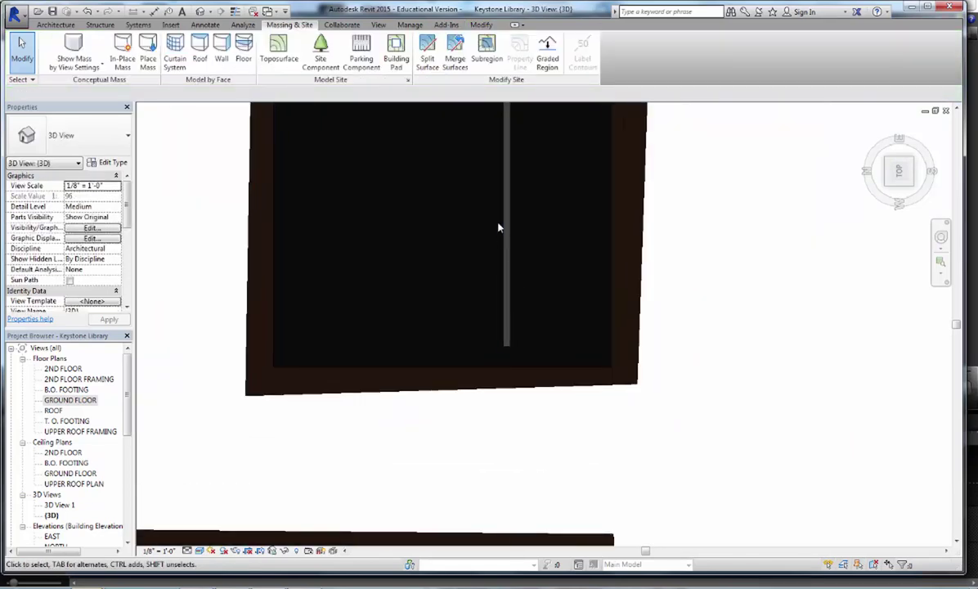
middle_click_drag(593, 284, 759, 73)
scroll(630, 329, "up", 3)
scroll(616, 357, "down", 10)
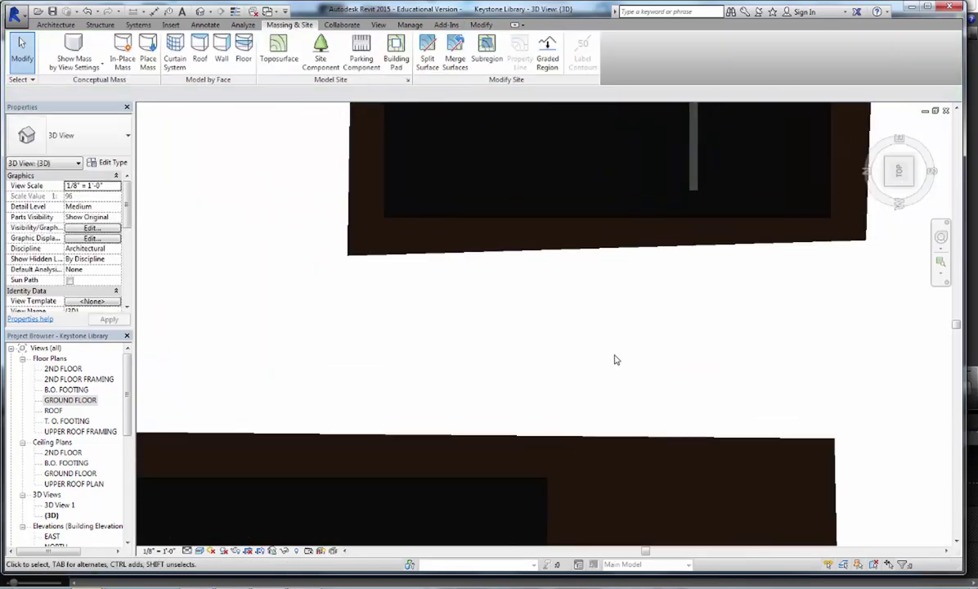
middle_click_drag(660, 297, 629, 280, "shift")
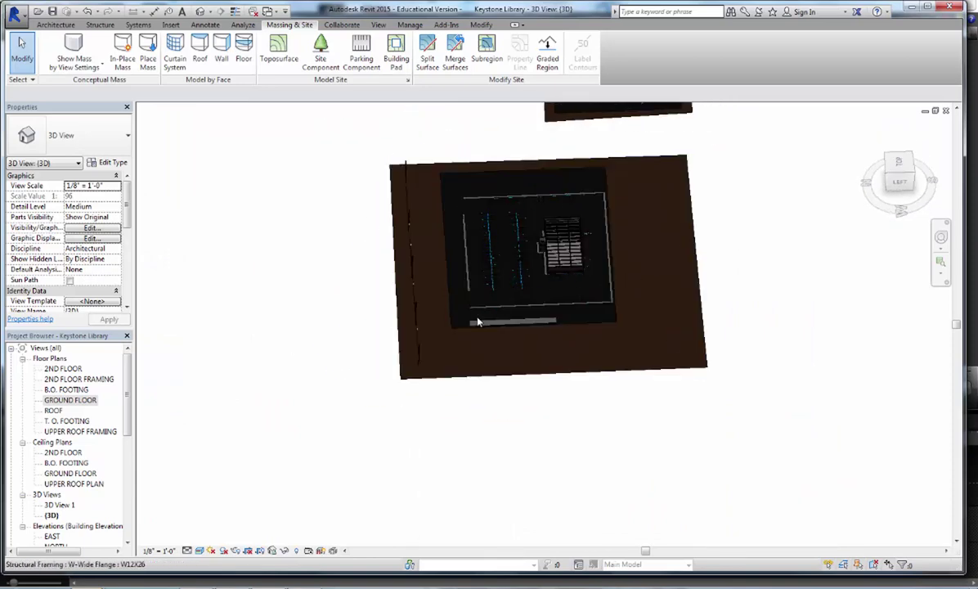
scroll(532, 328, "up", 6)
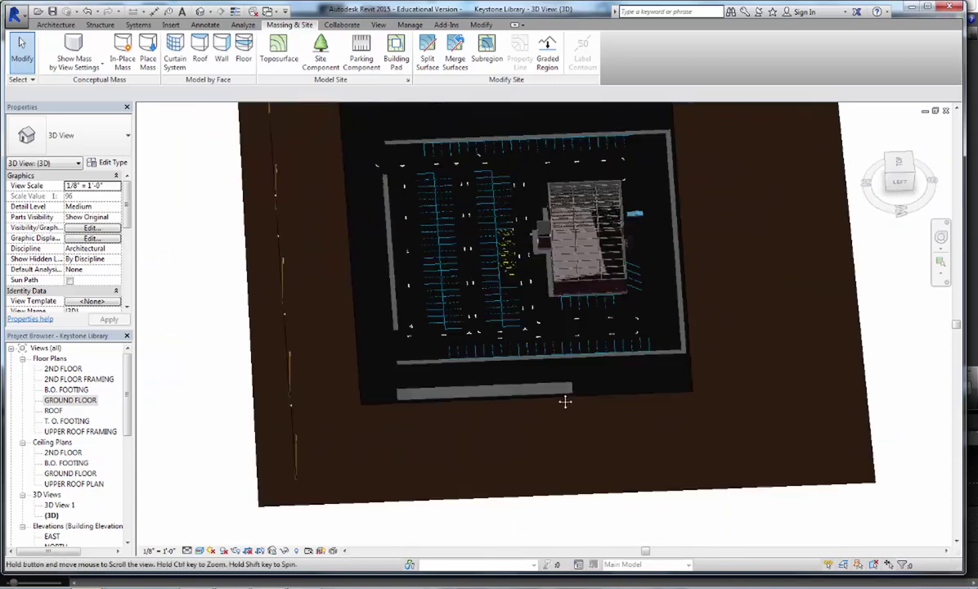
scroll(577, 354, "up", 8)
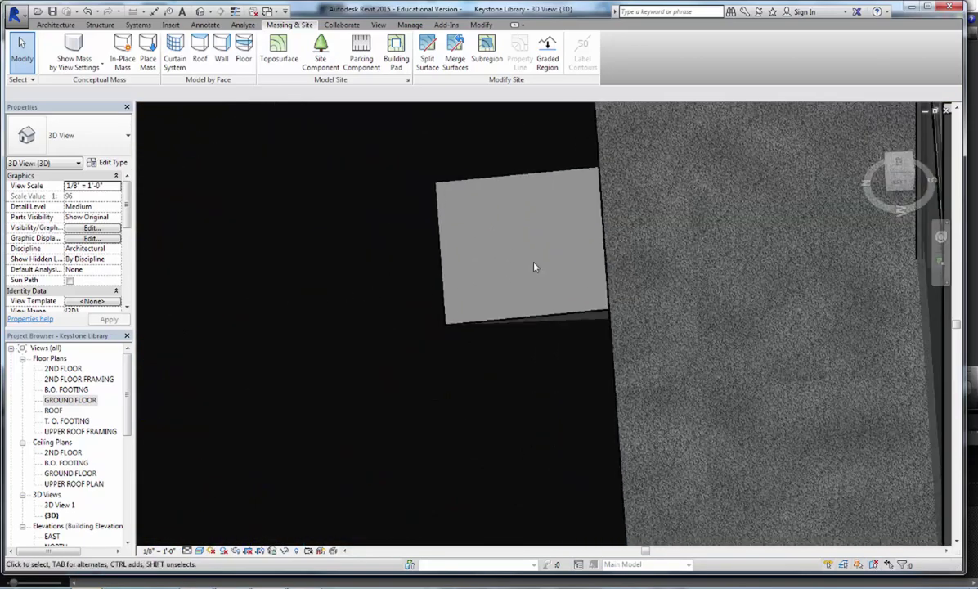
Start a ramp in the GROUND FLOOR plan and set its top level to the ground floor.
scroll(661, 308, "down", 6)
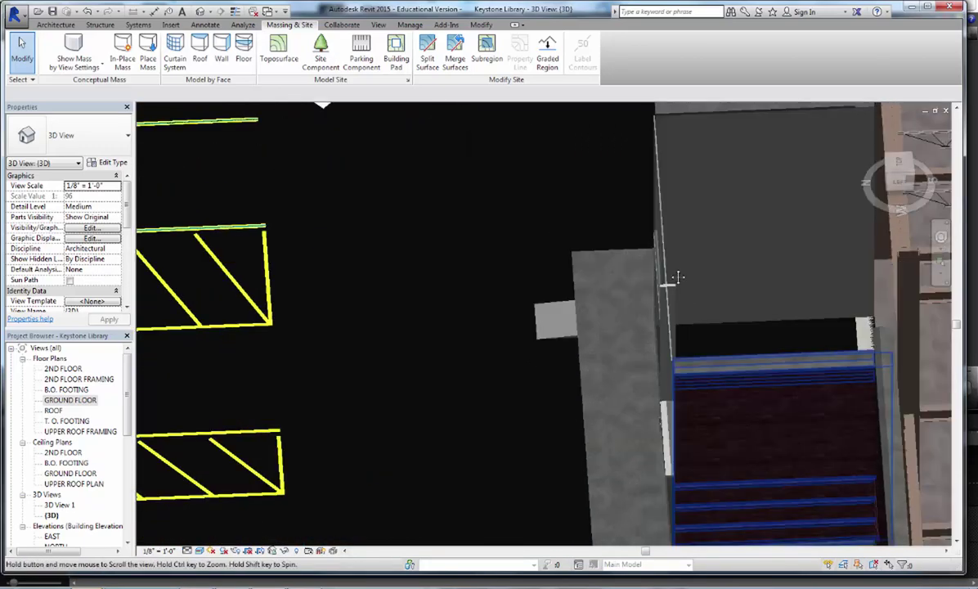
double_click(74, 401)
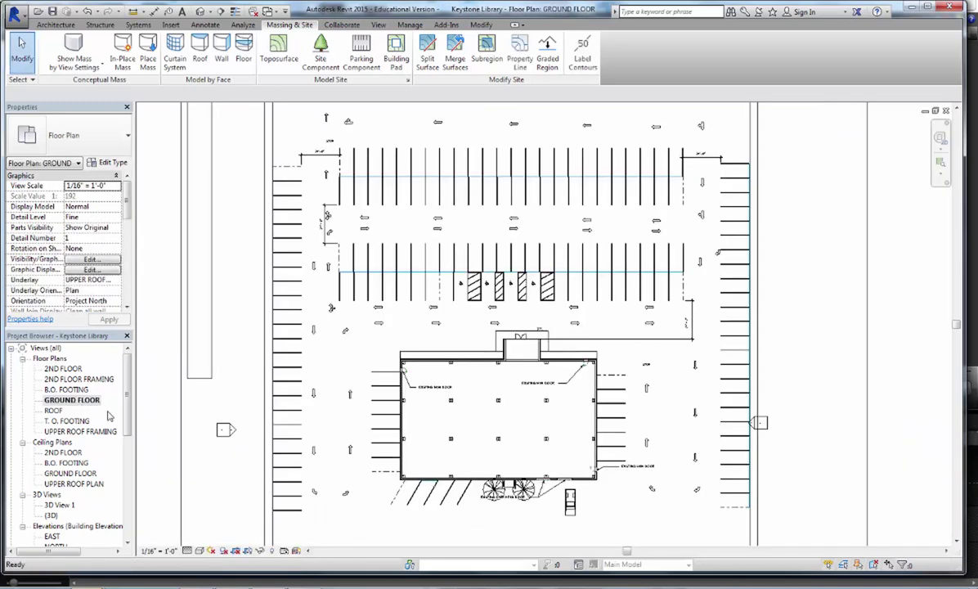
scroll(517, 345, "up", 2)
scroll(616, 312, "up", 1)
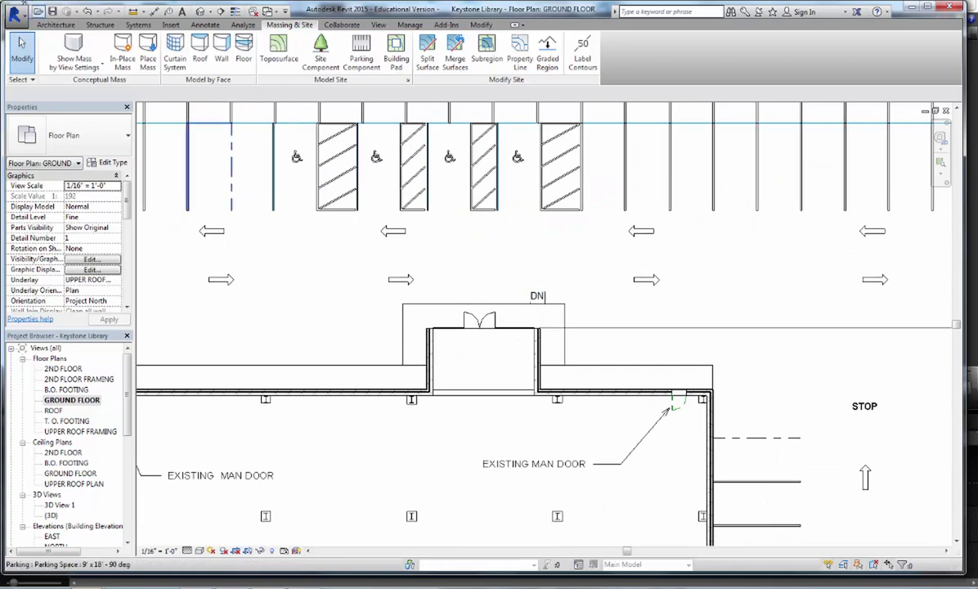
left_click(56, 24)
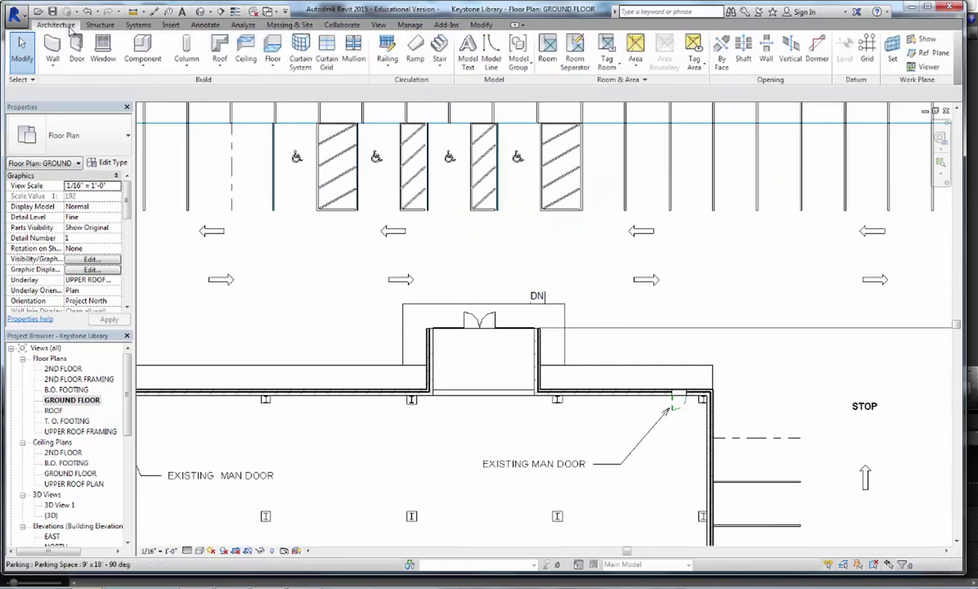
left_click(415, 56)
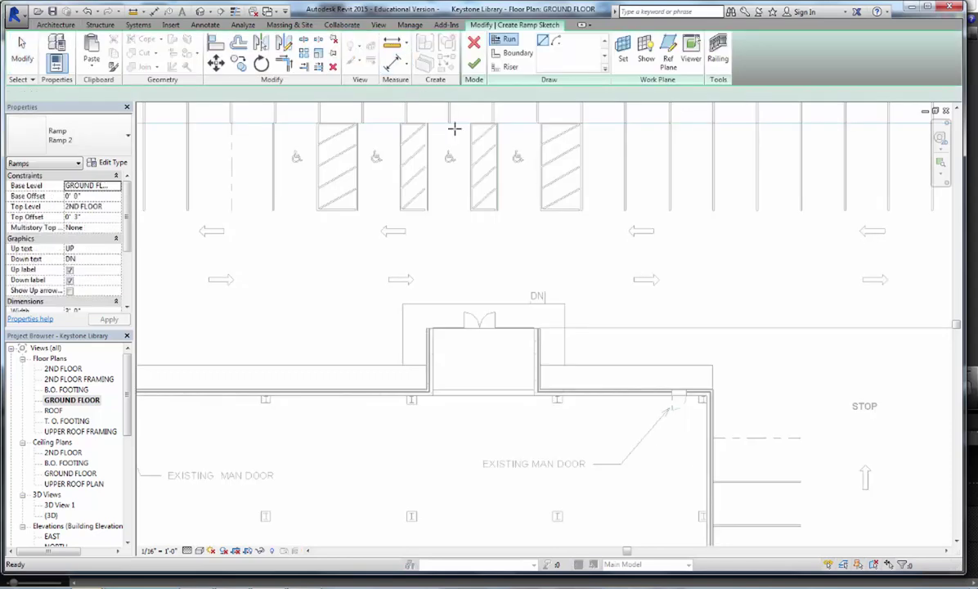
scroll(576, 304, "up", 1)
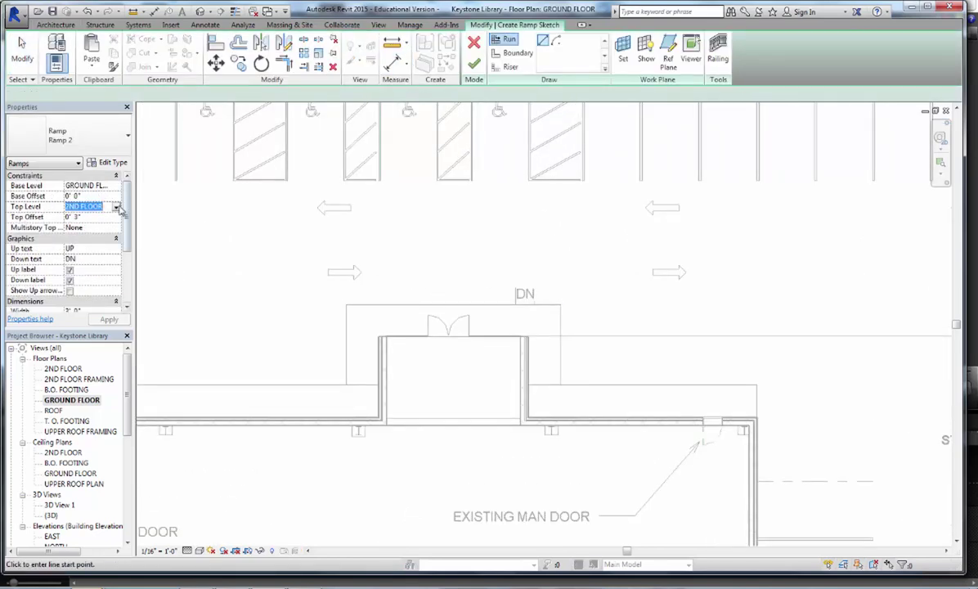
left_click(116, 207)
left_click(89, 252)
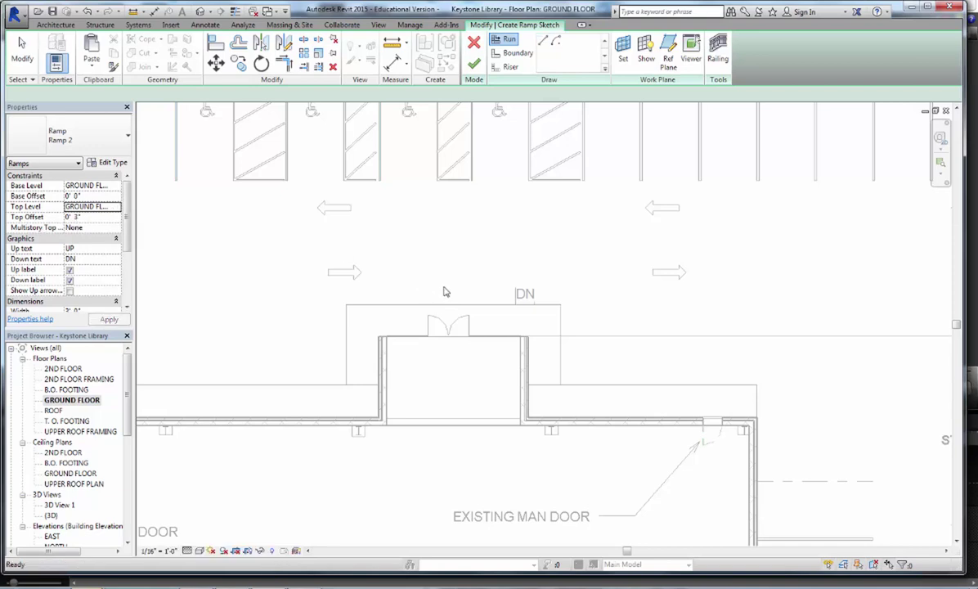
Sketch a straight 3' ramp run in the drive aisle in front of the entrance doors and finish the ramp.
left_click(454, 238)
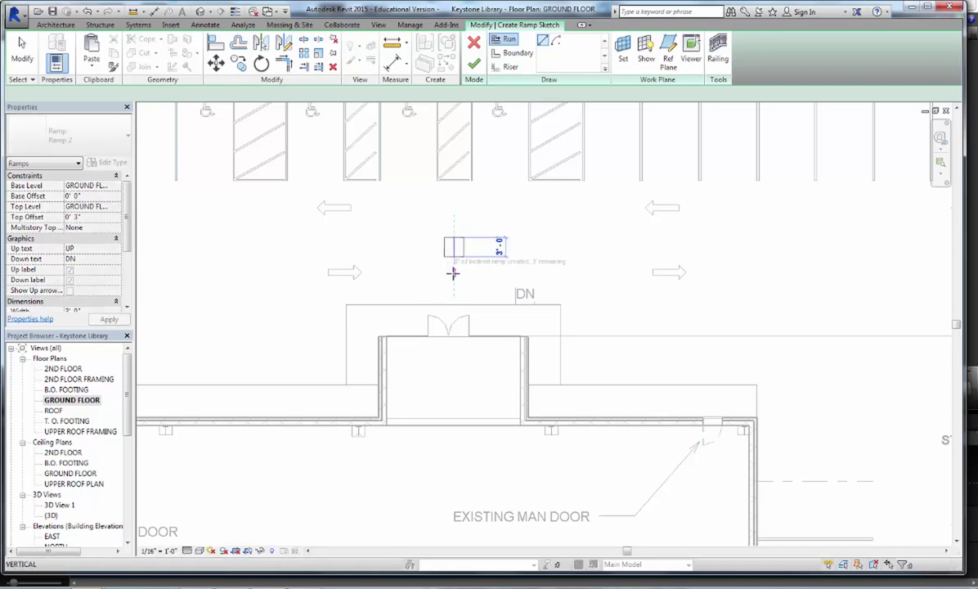
left_click(454, 274)
key("Escape")
scroll(460, 284, "up", 5)
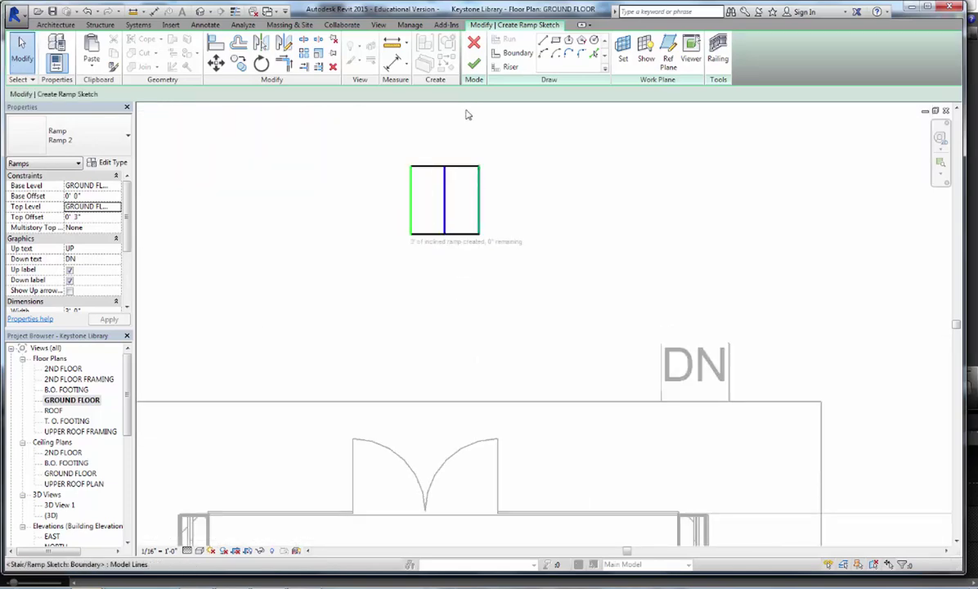
left_click(473, 64)
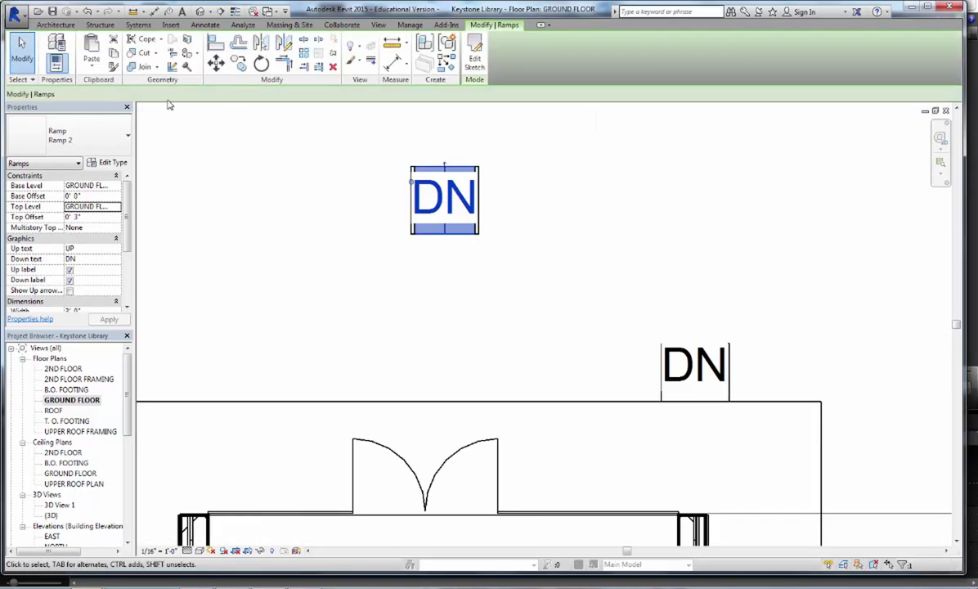
Align the new ramp's building-side end with the outer edge of the entrance sidewalk.
left_click(216, 45)
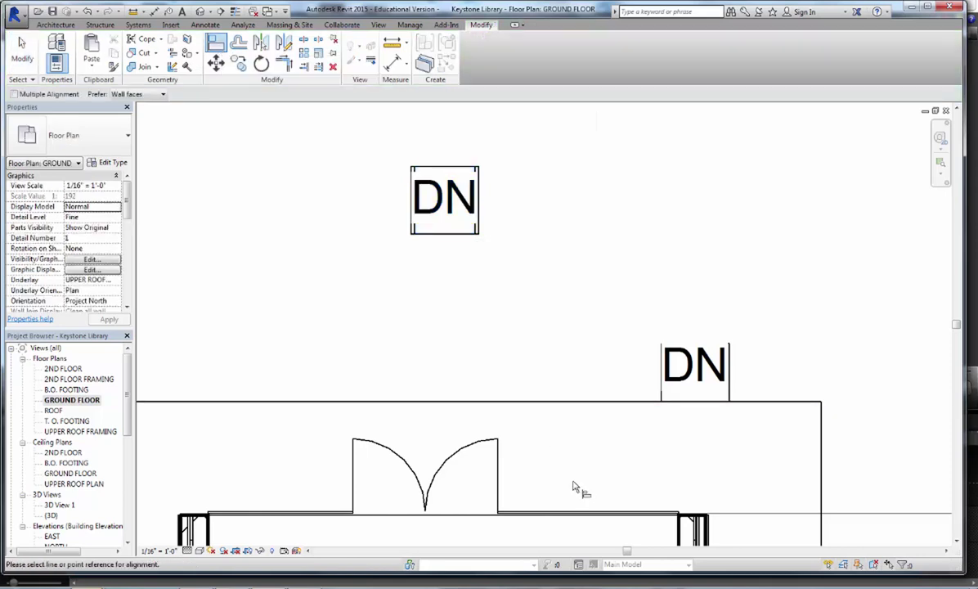
left_click(468, 400)
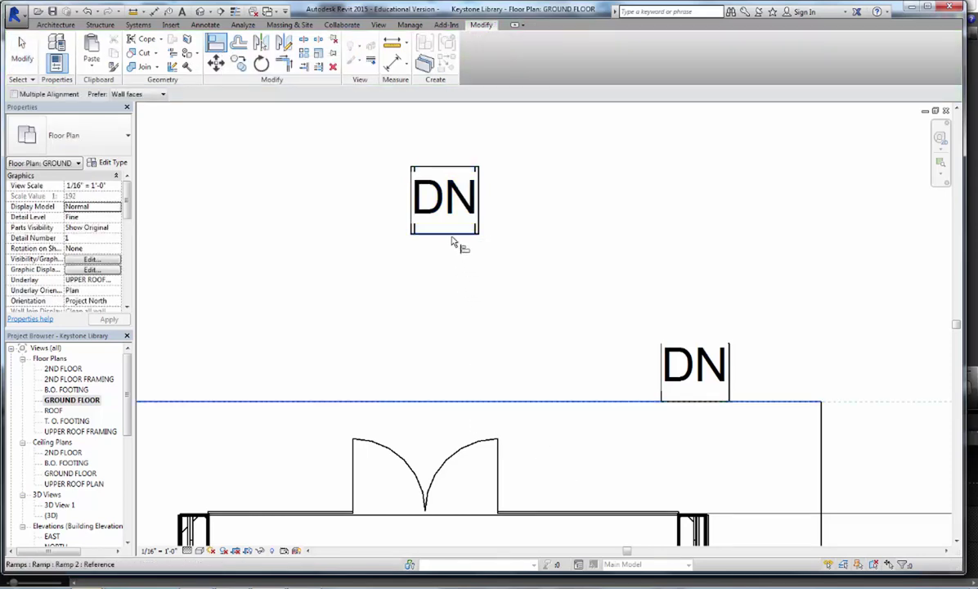
left_click(455, 236)
key("Escape")
key("Escape")
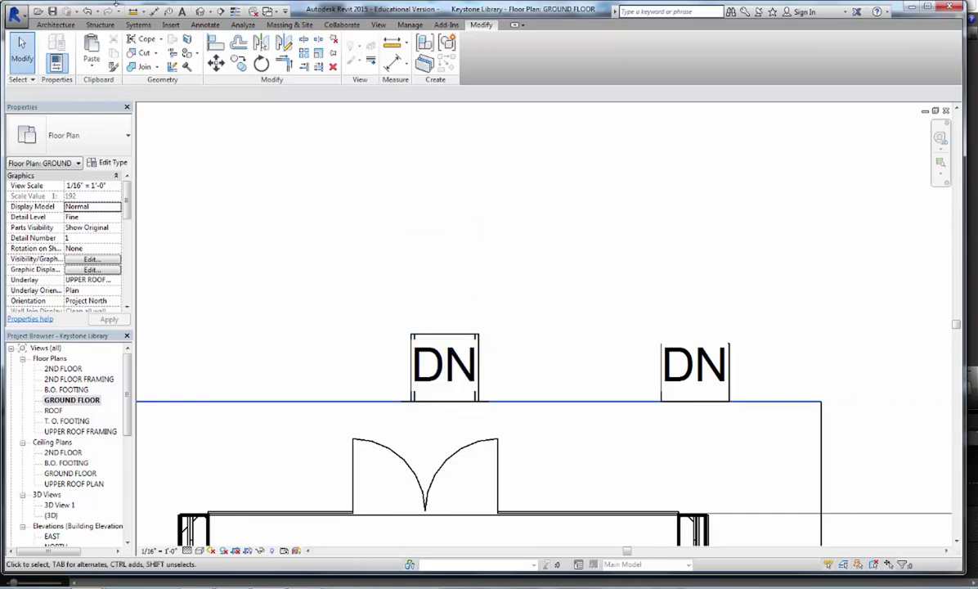
Delete both handrails from the new ramp in the 3D view.
left_click(202, 12)
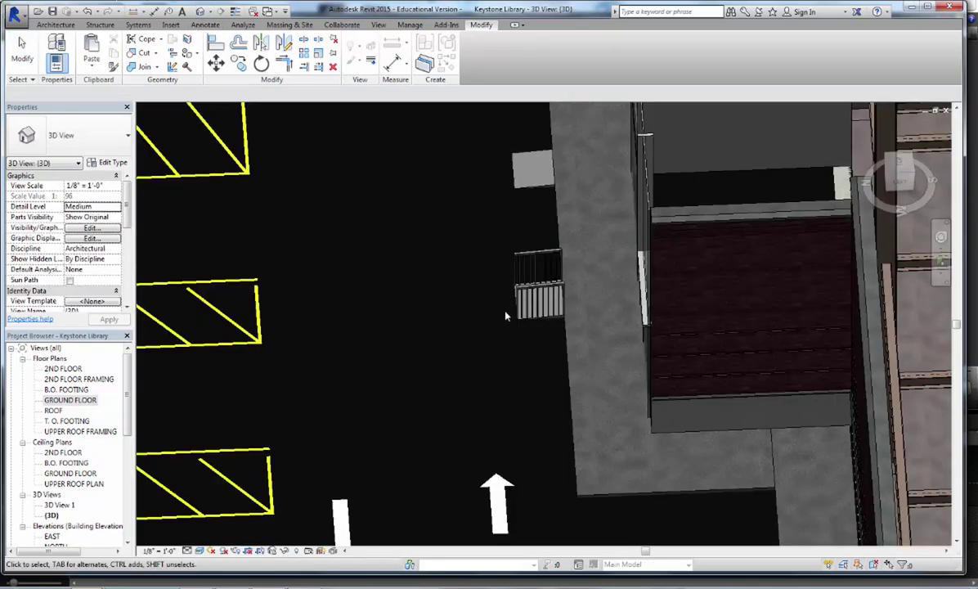
scroll(536, 319, "up", 3)
scroll(592, 214, "up", 1)
middle_click_drag(592, 215, 519, 304)
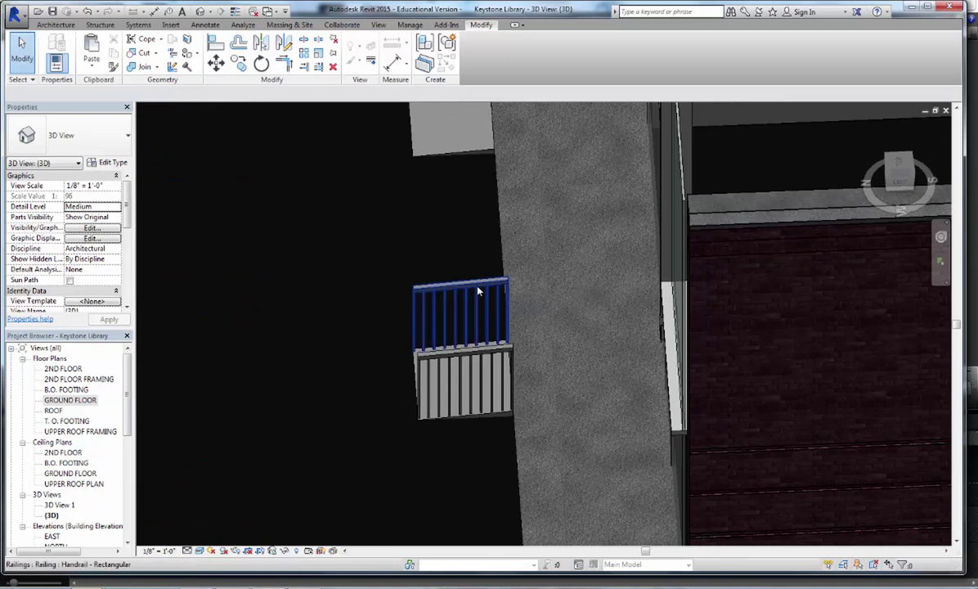
left_click(479, 291)
key("Delete")
left_click(458, 354)
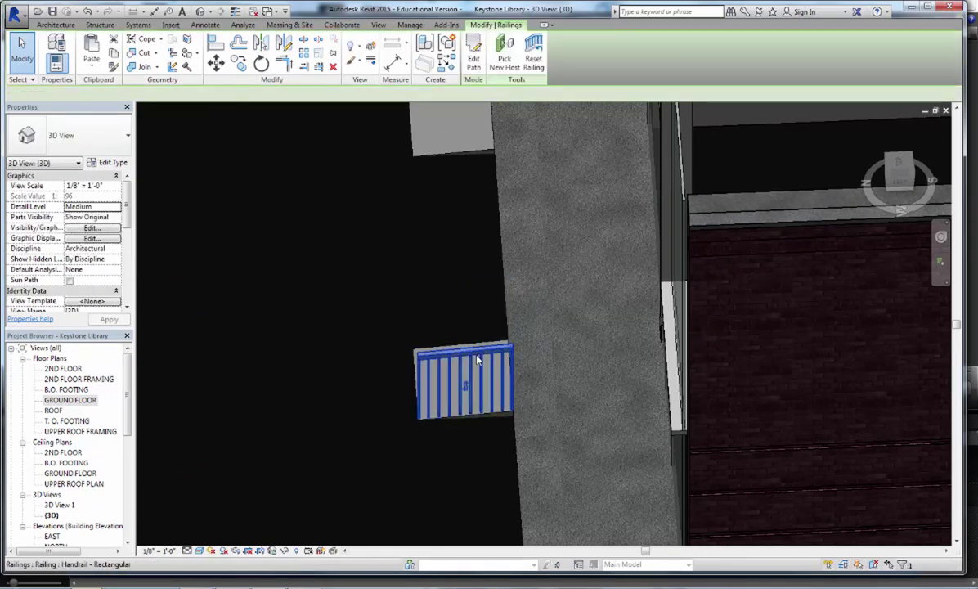
key("Delete")
Examine how the new ramp meets the sidewalk in 3D, and review the whole library site from above and at an angle.
scroll(529, 343, "down", 4)
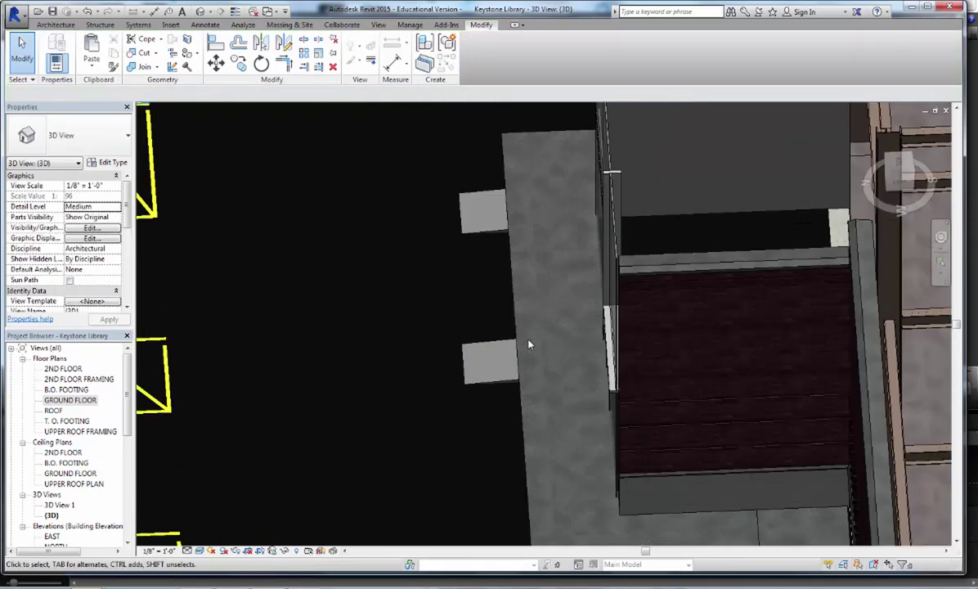
scroll(528, 347, "down", 4)
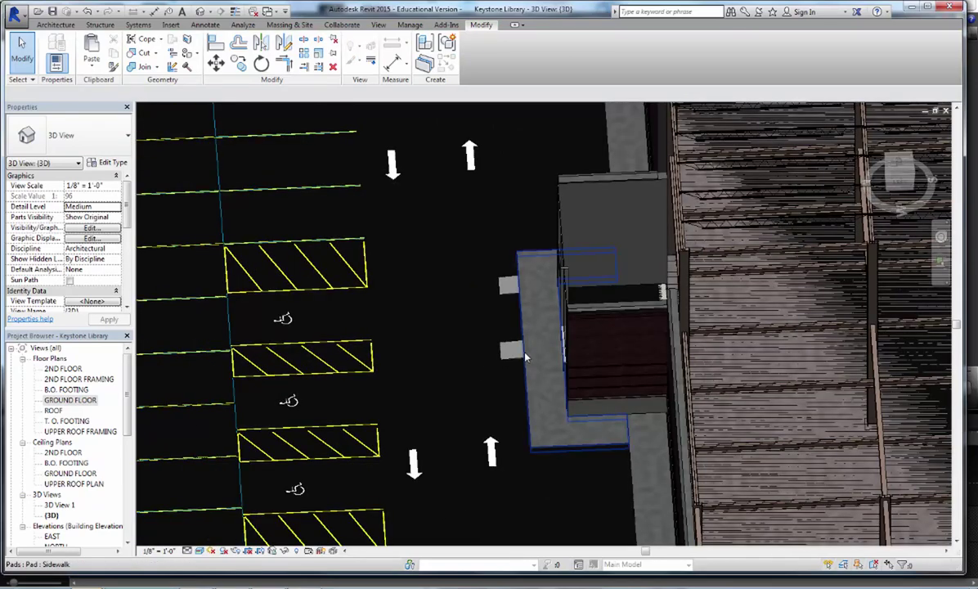
scroll(523, 356, "up", 4)
scroll(524, 357, "up", 3)
scroll(642, 414, "up", 2)
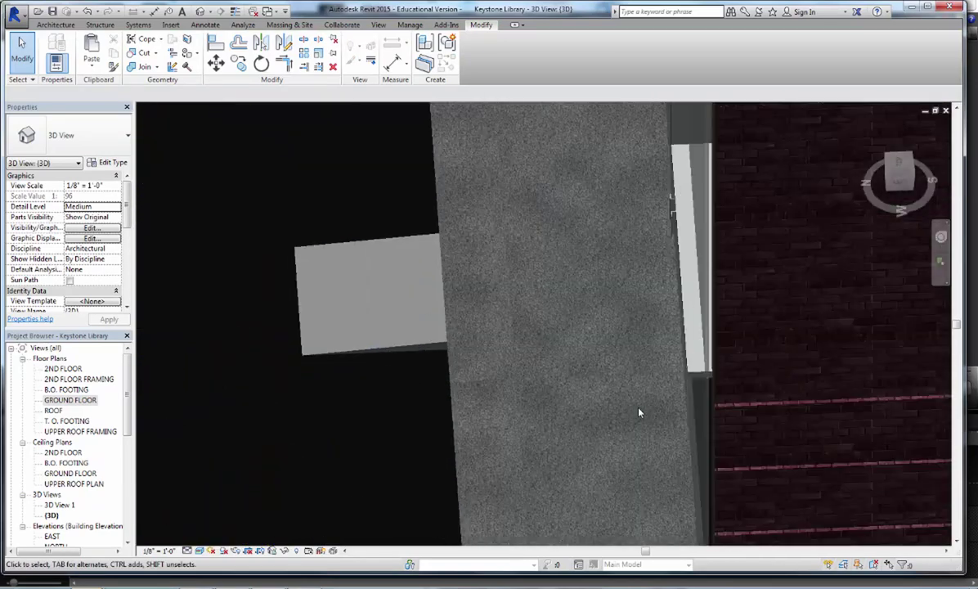
scroll(639, 411, "down", 6)
scroll(638, 408, "down", 8)
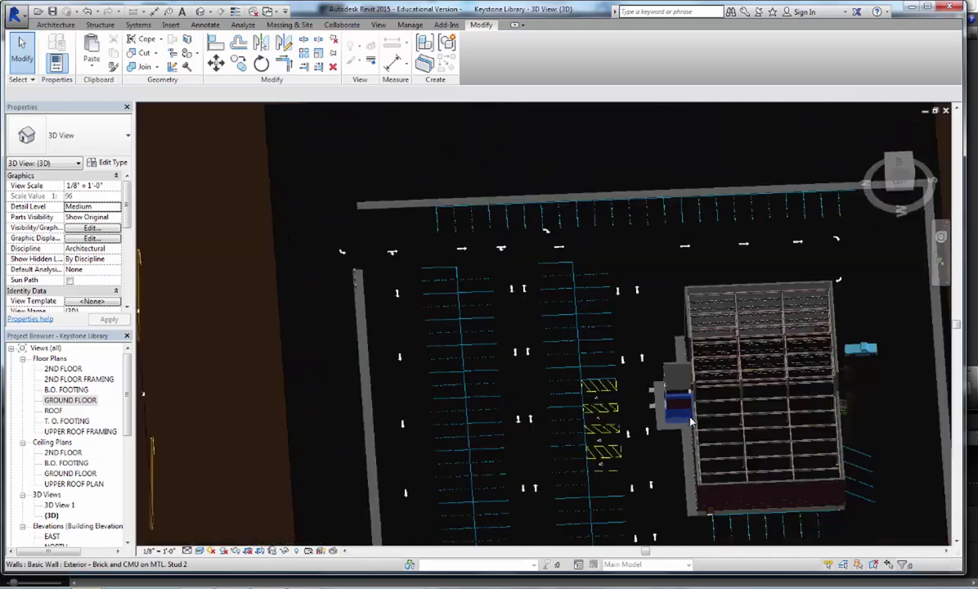
middle_click_drag(700, 446, 479, 278)
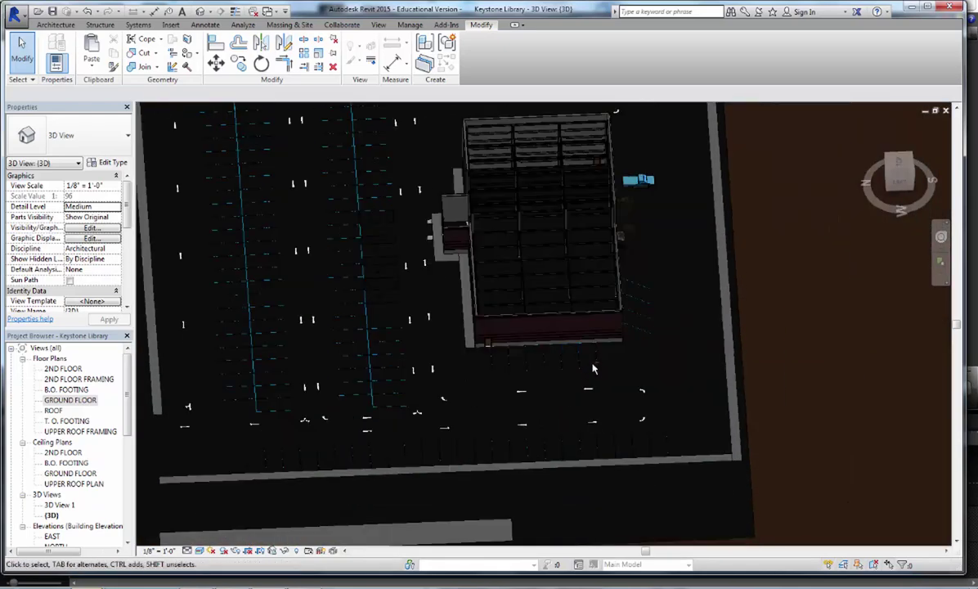
middle_click_drag(594, 369, 361, 309, "shift")
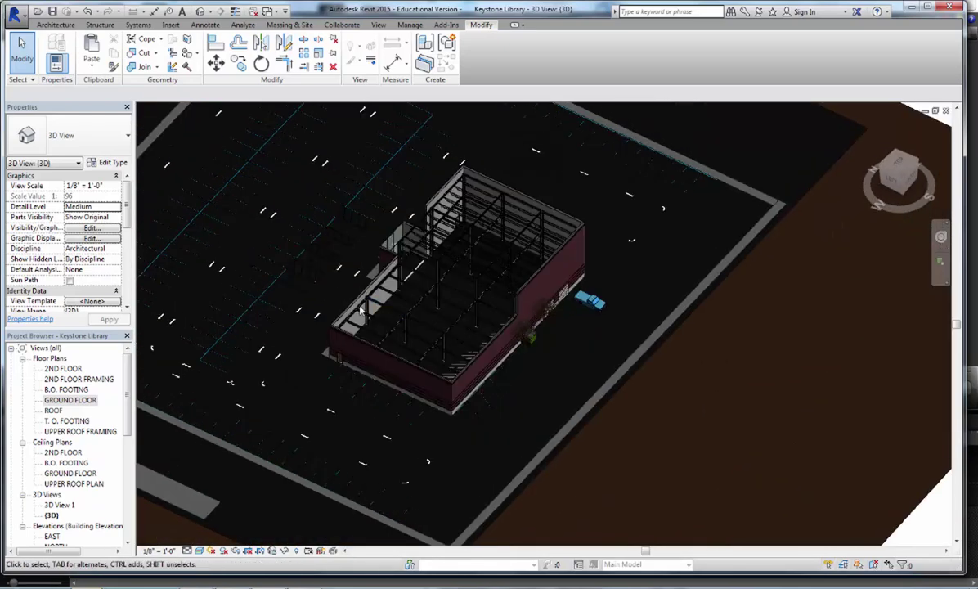
middle_click_drag(450, 342, 589, 375)
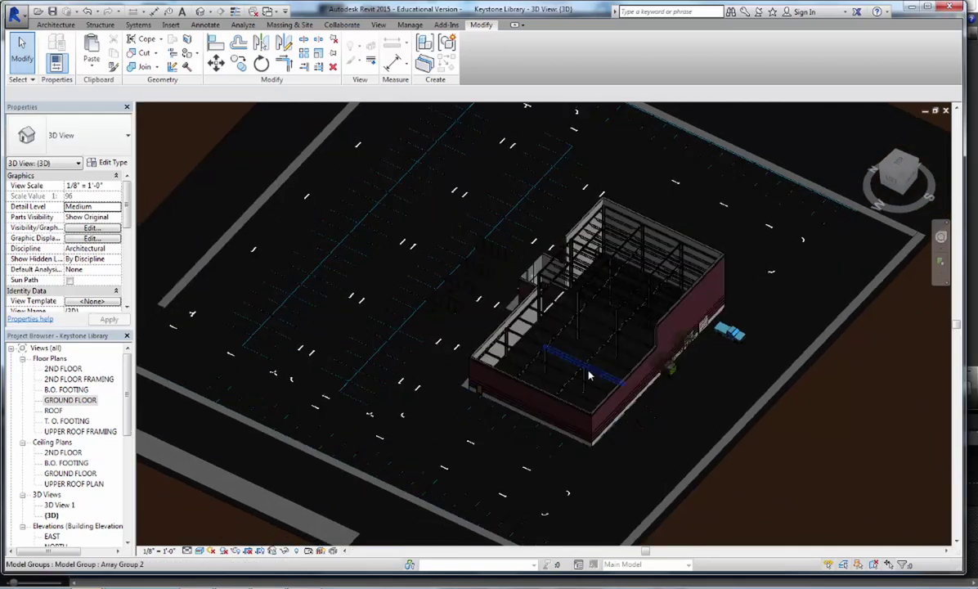
scroll(651, 364, "up", 3)
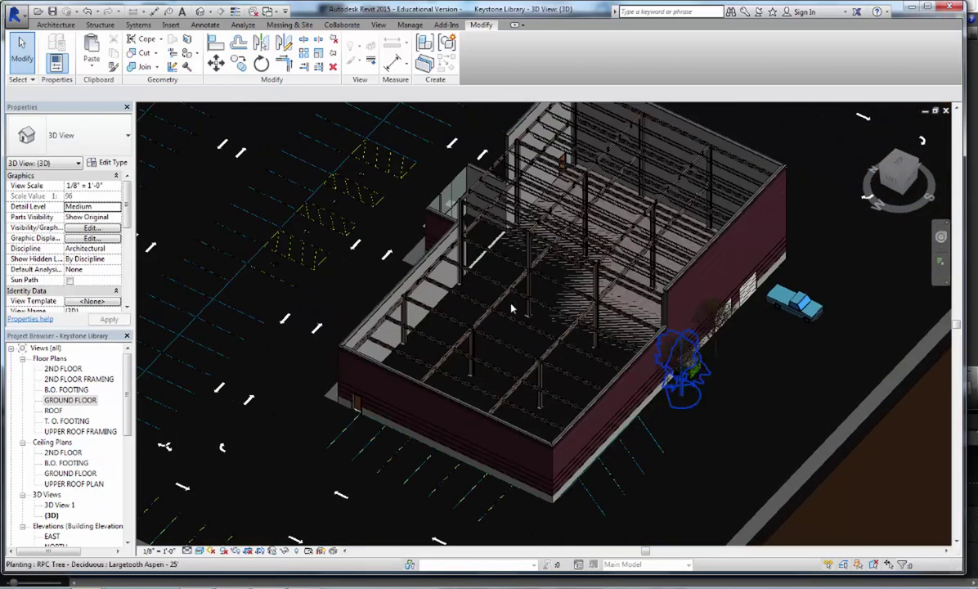
scroll(501, 306, "down", 2)
scroll(475, 294, "down", 3)
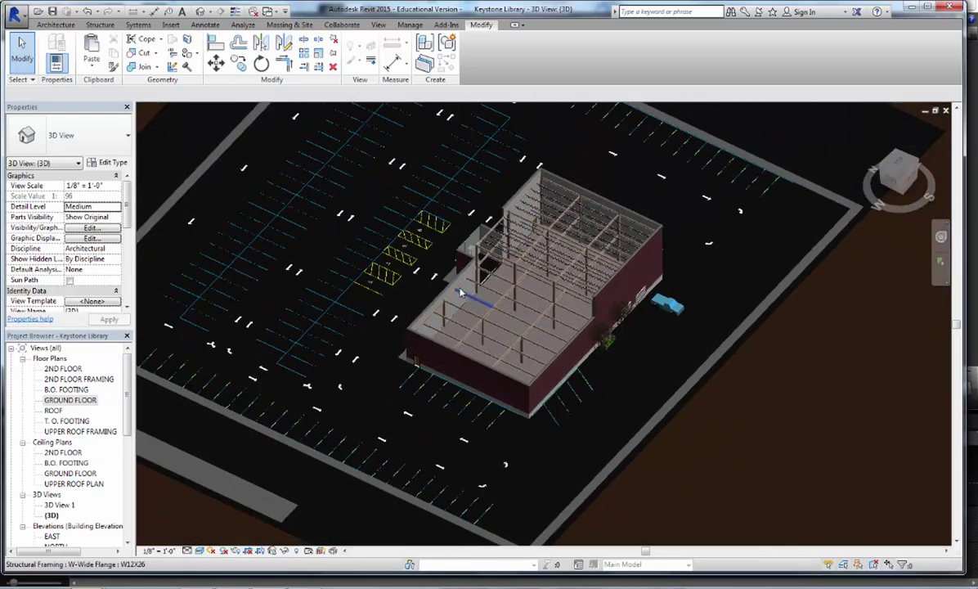